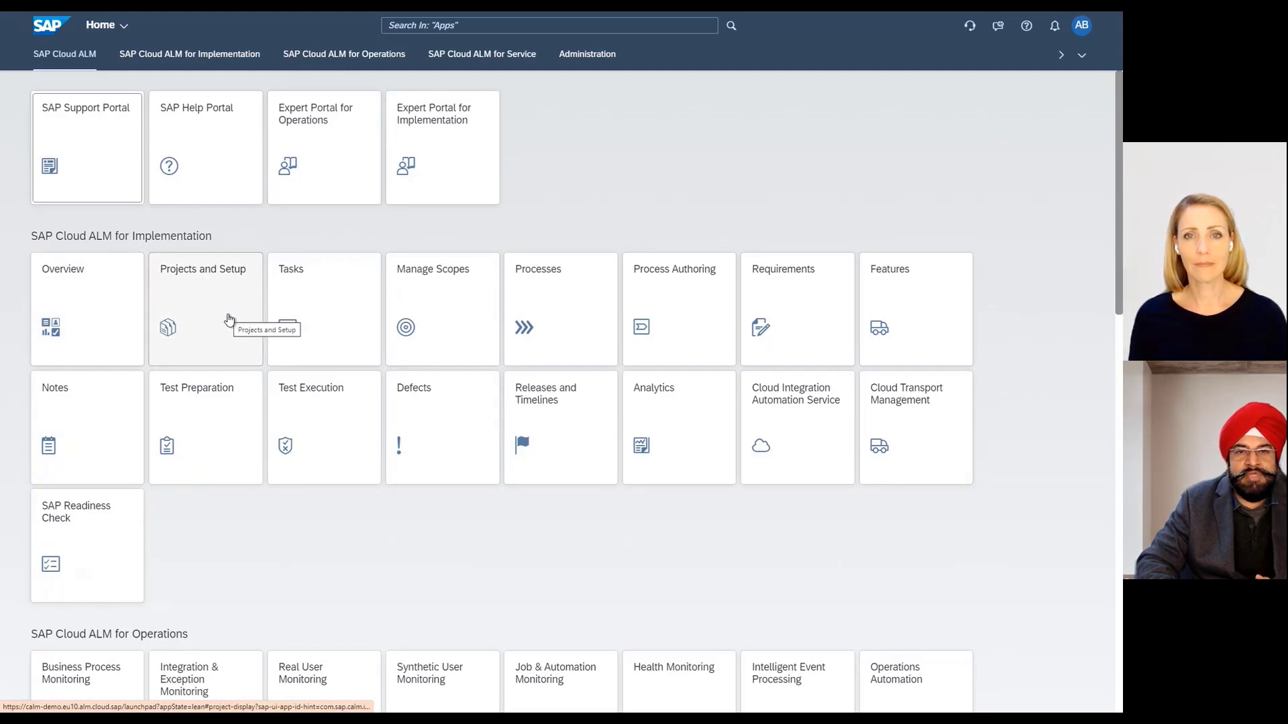
# Step: Open Projects and Setup and examine the SAP Activate Roadmap choices for the Acron Heating Inc(S4HC) project in edit mode
pyautogui.click(196, 293)
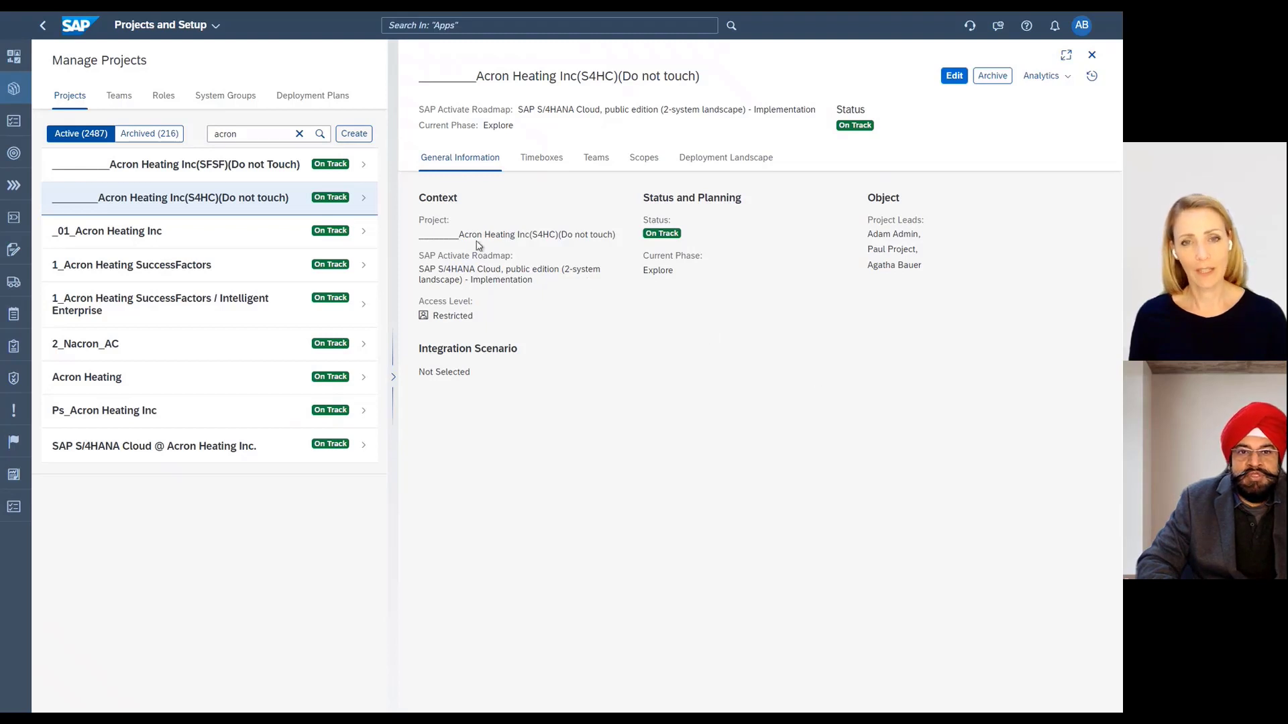
pyautogui.moveTo(420, 256); pyautogui.dragTo(520, 263)
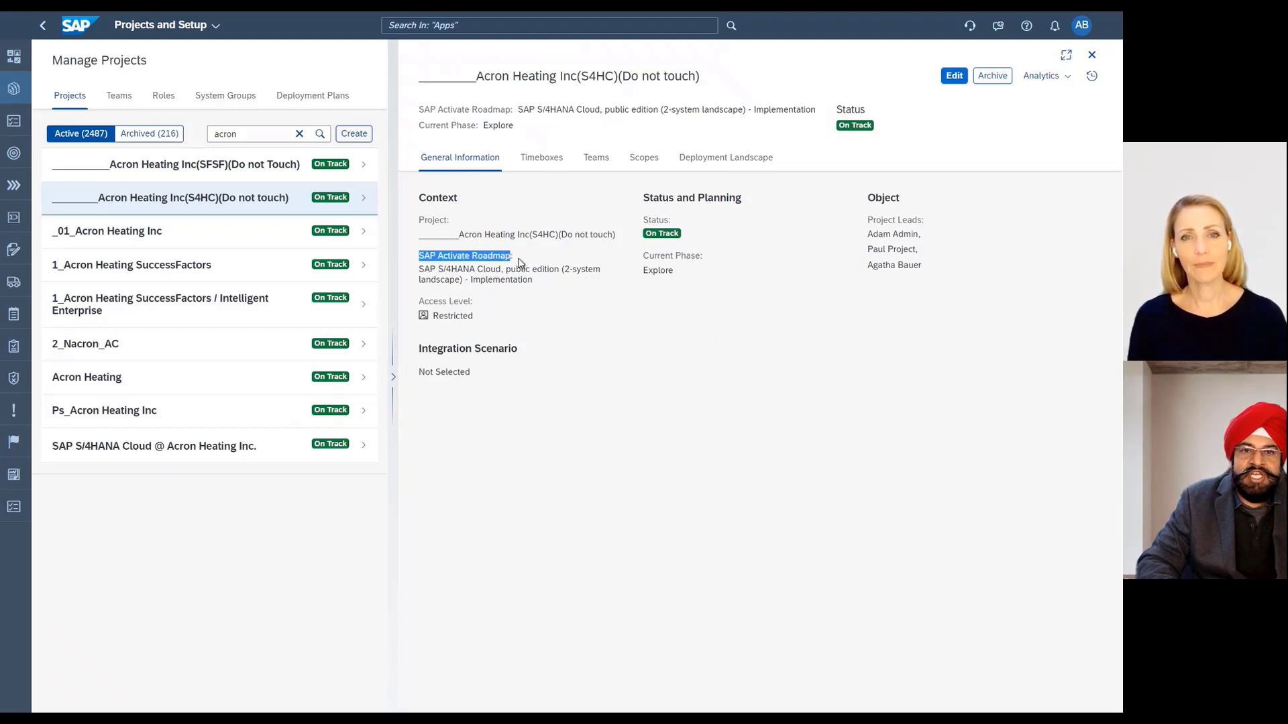
pyautogui.click(545, 281)
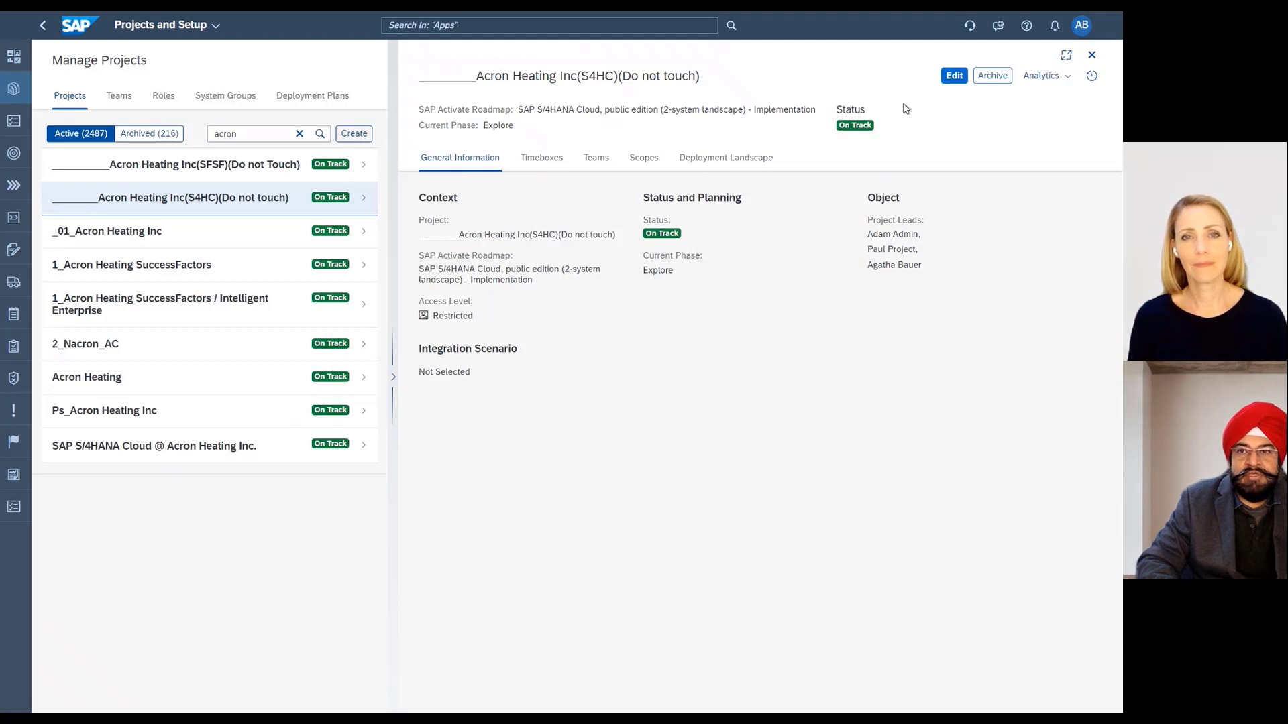
pyautogui.click(954, 76)
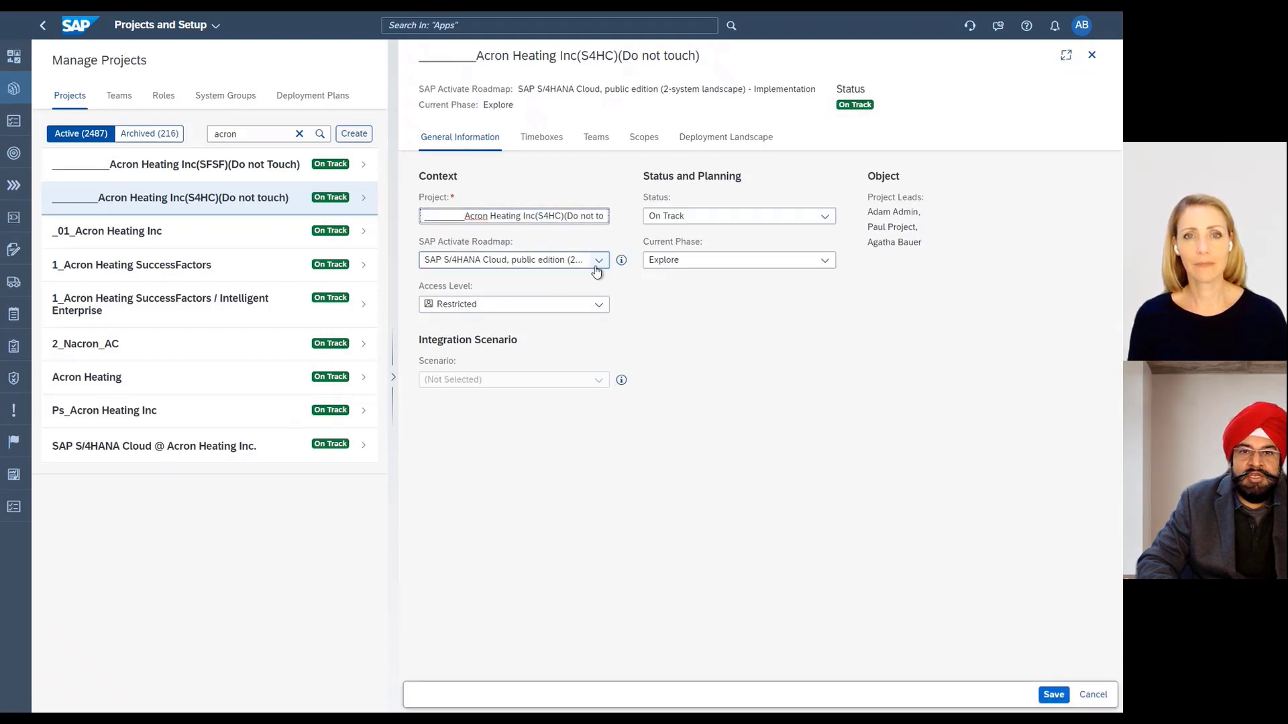
pyautogui.click(599, 265)
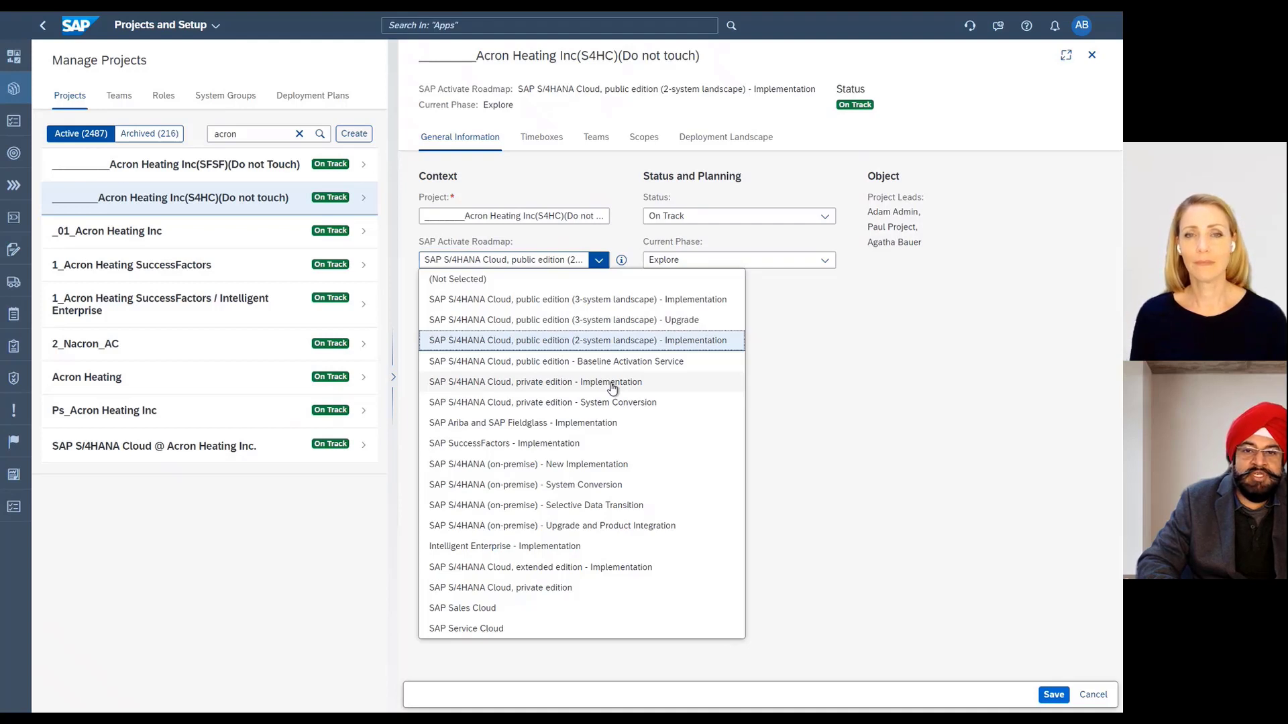
pyautogui.click(807, 387)
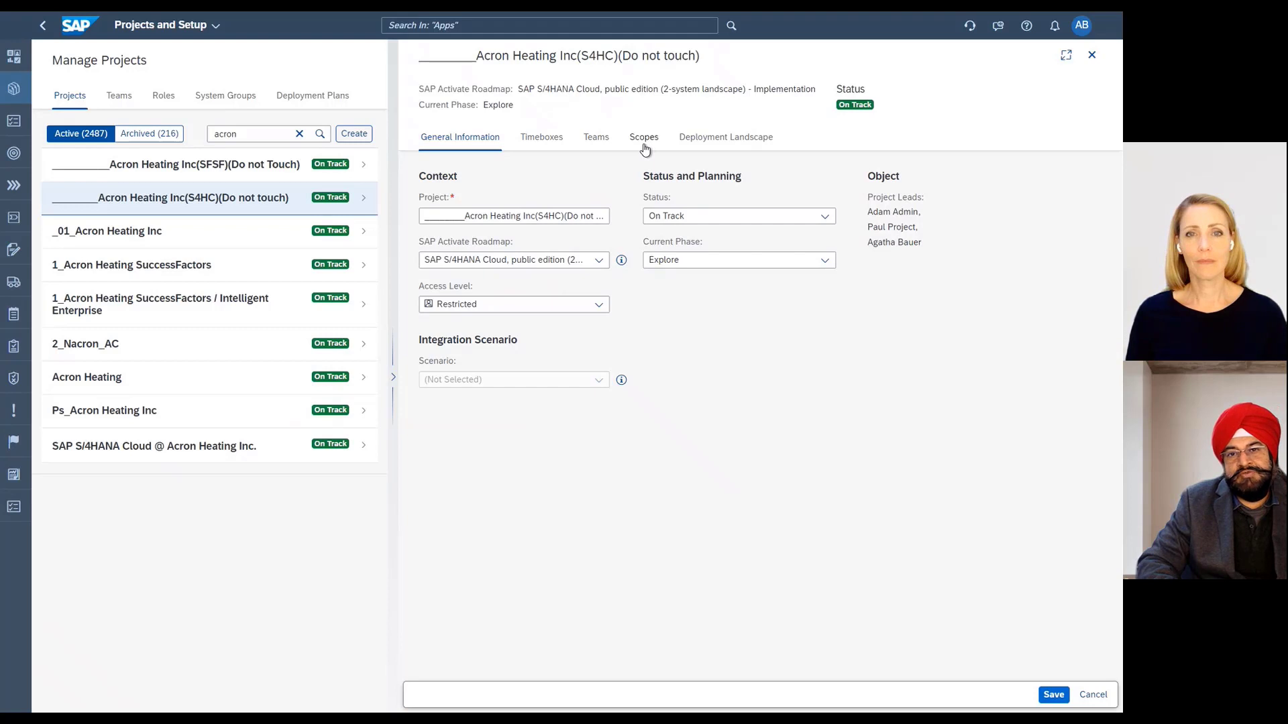
# Step: Examine the roles and user assignments of the project's PMO Team
pyautogui.click(602, 146)
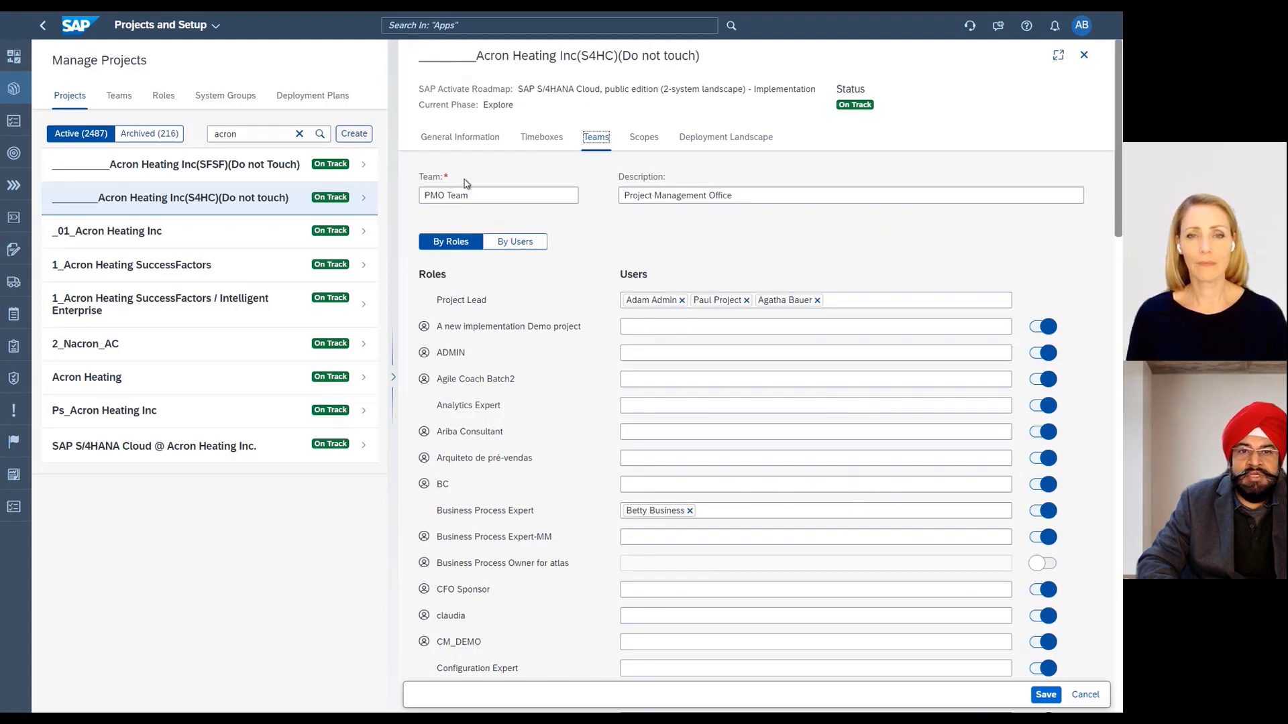
pyautogui.moveTo(475, 195); pyautogui.dragTo(423, 195)
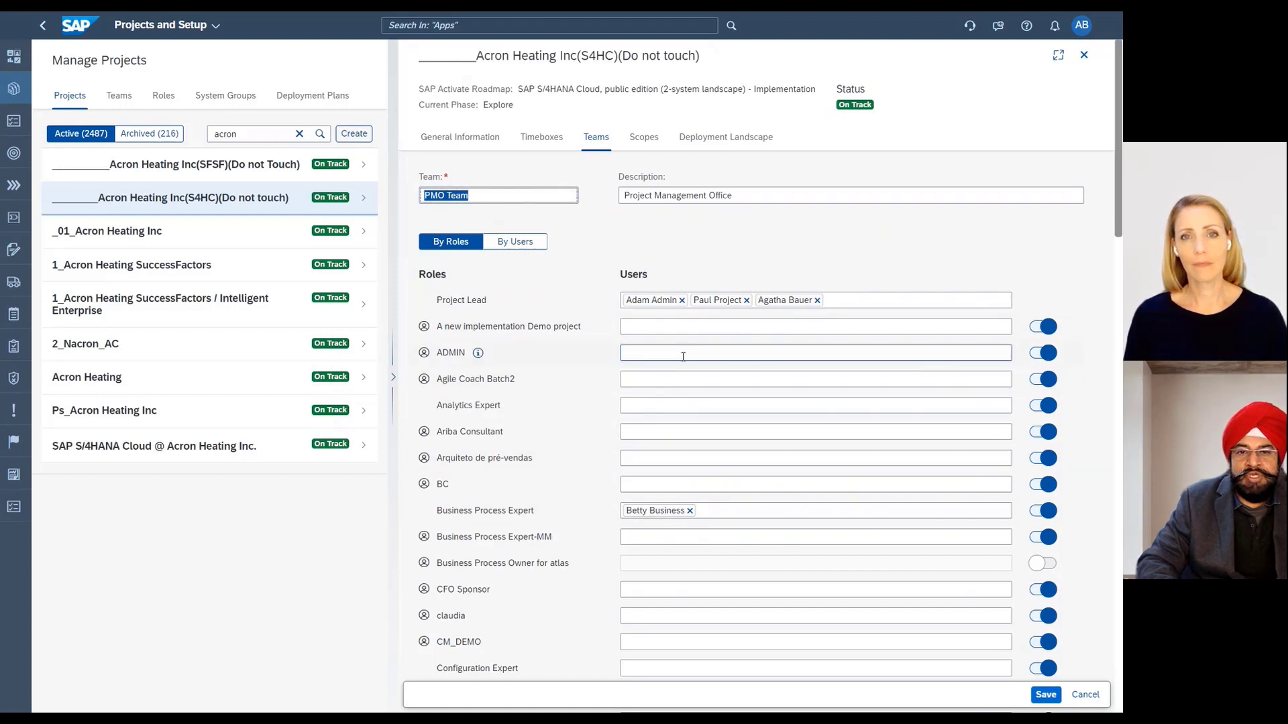
pyautogui.scroll(-5, 677, 365)
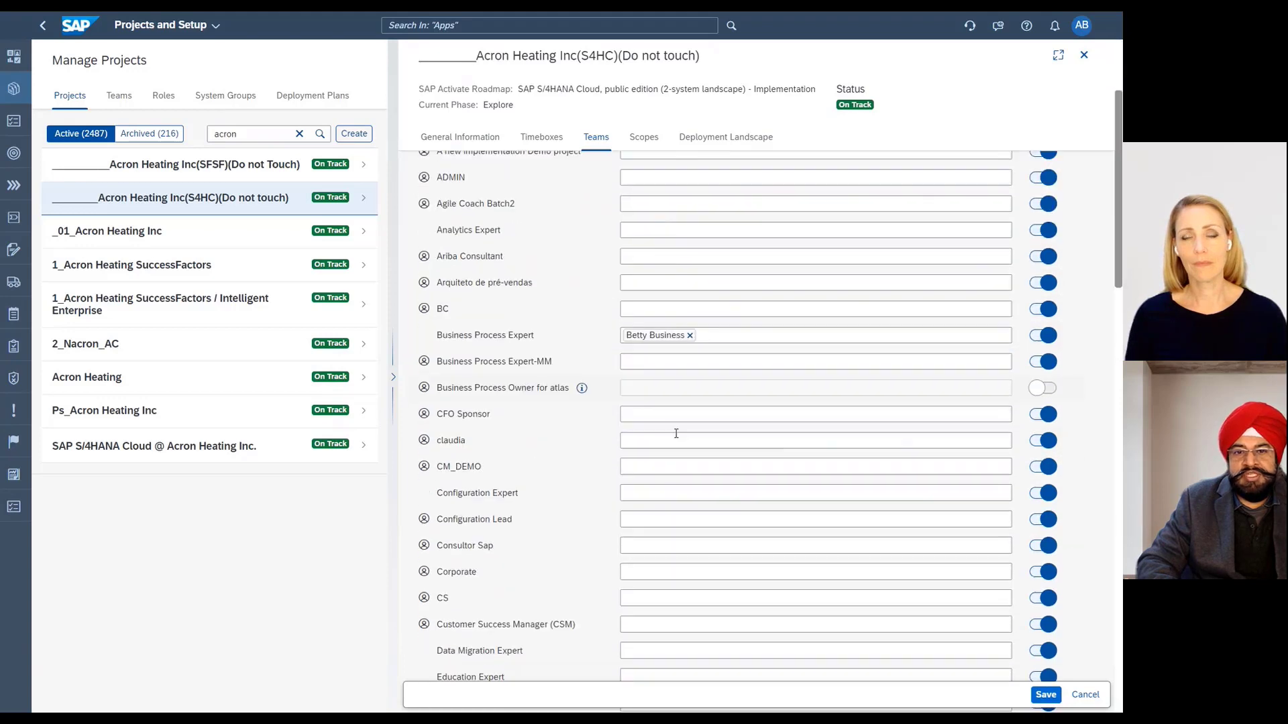
pyautogui.scroll(4, 675, 419)
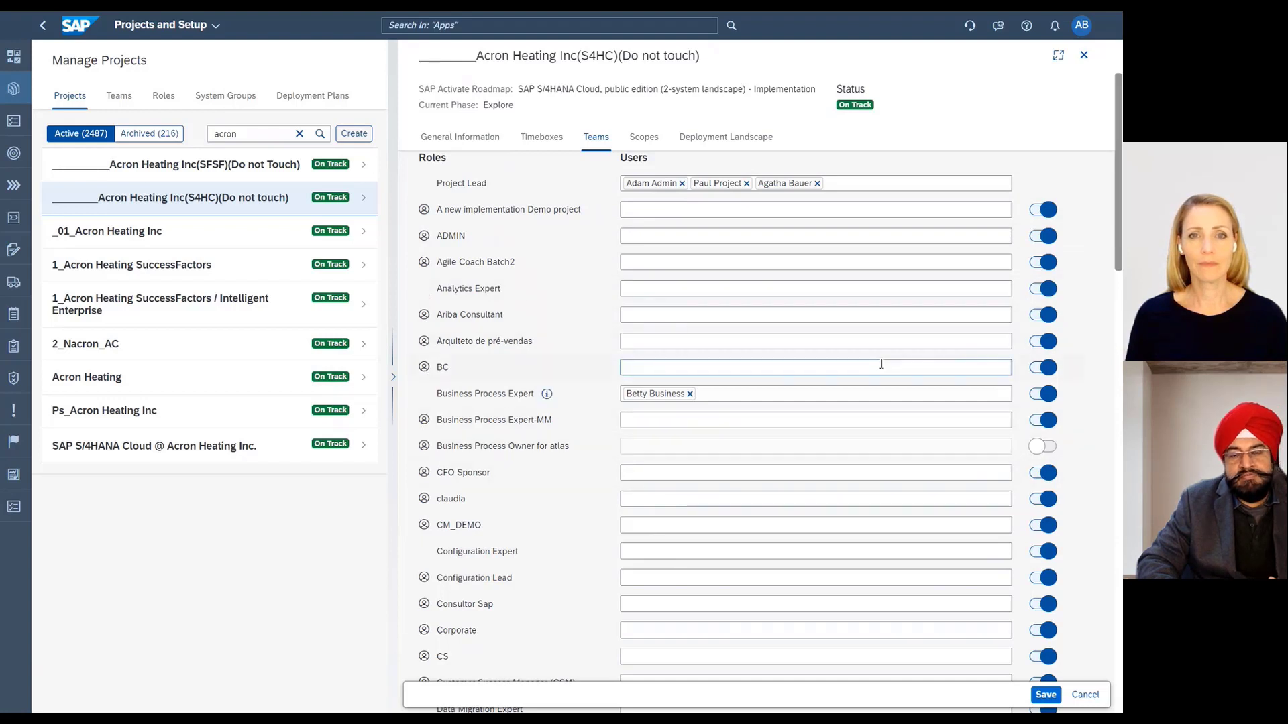
# Step: Deactivate the role "A new implementation Demo project" in the PMO Team and suppress further deactivation messages
pyautogui.click(1040, 211)
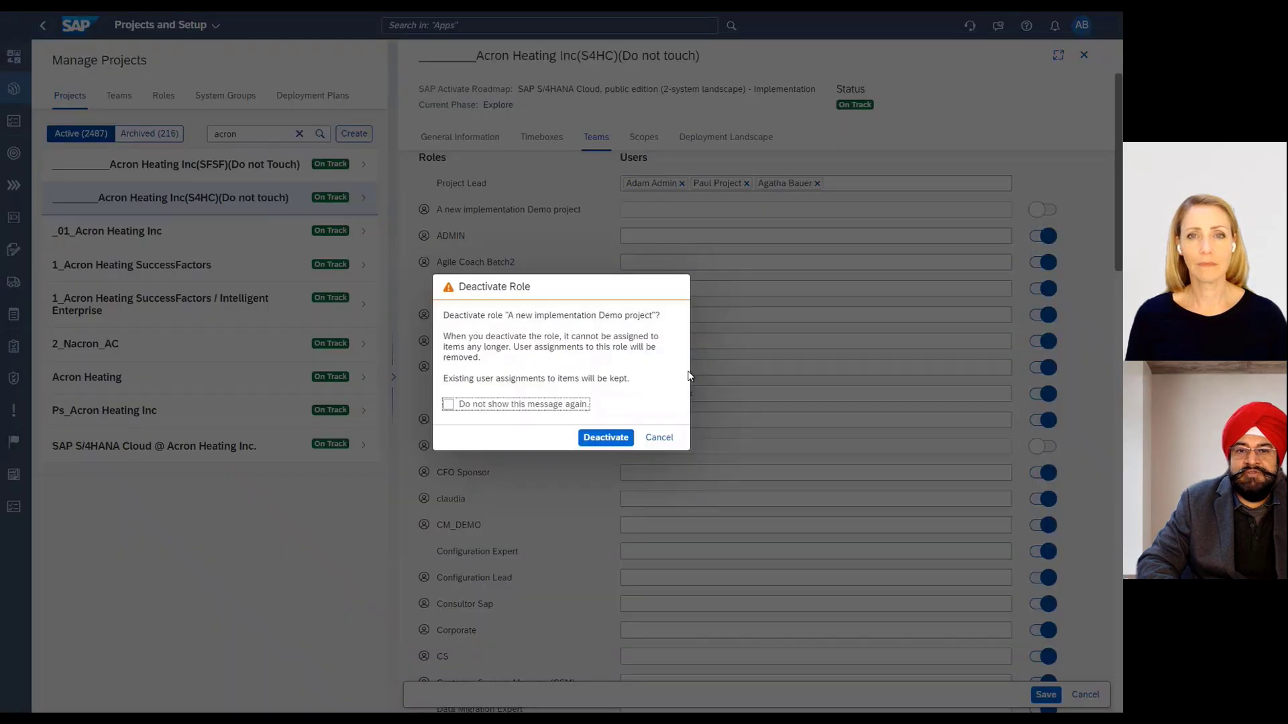
pyautogui.click(448, 405)
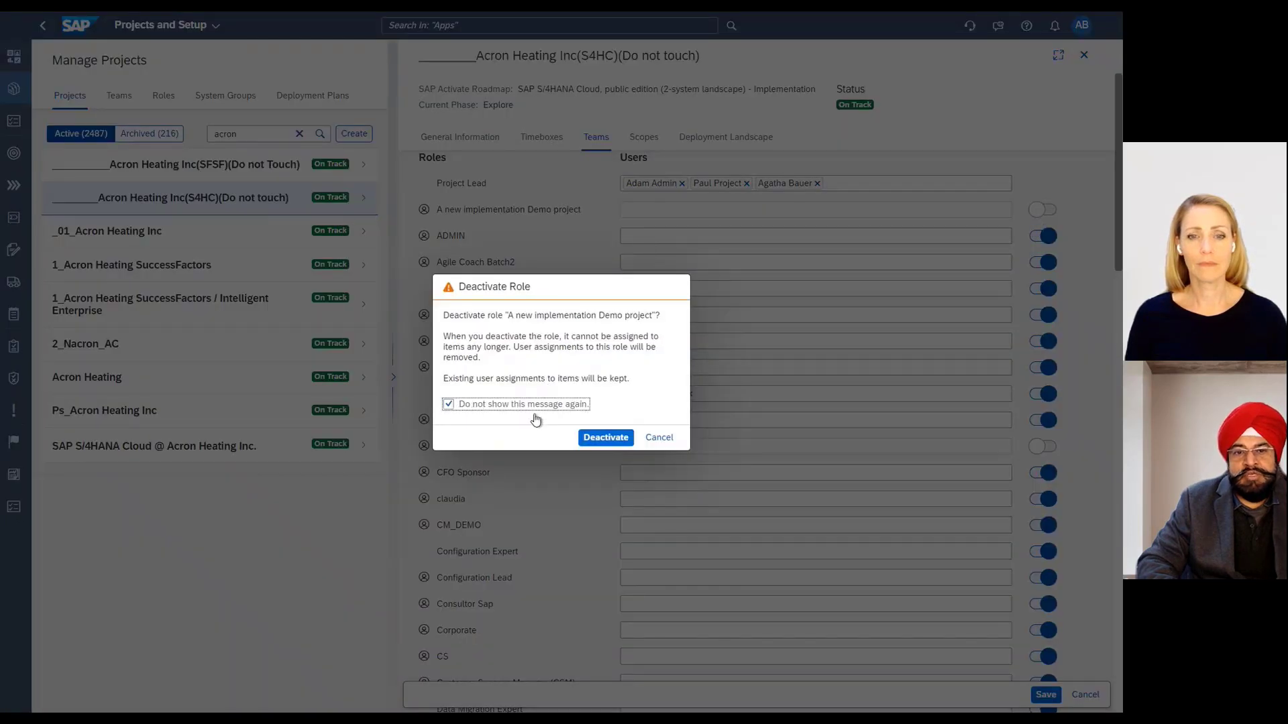
pyautogui.click(605, 441)
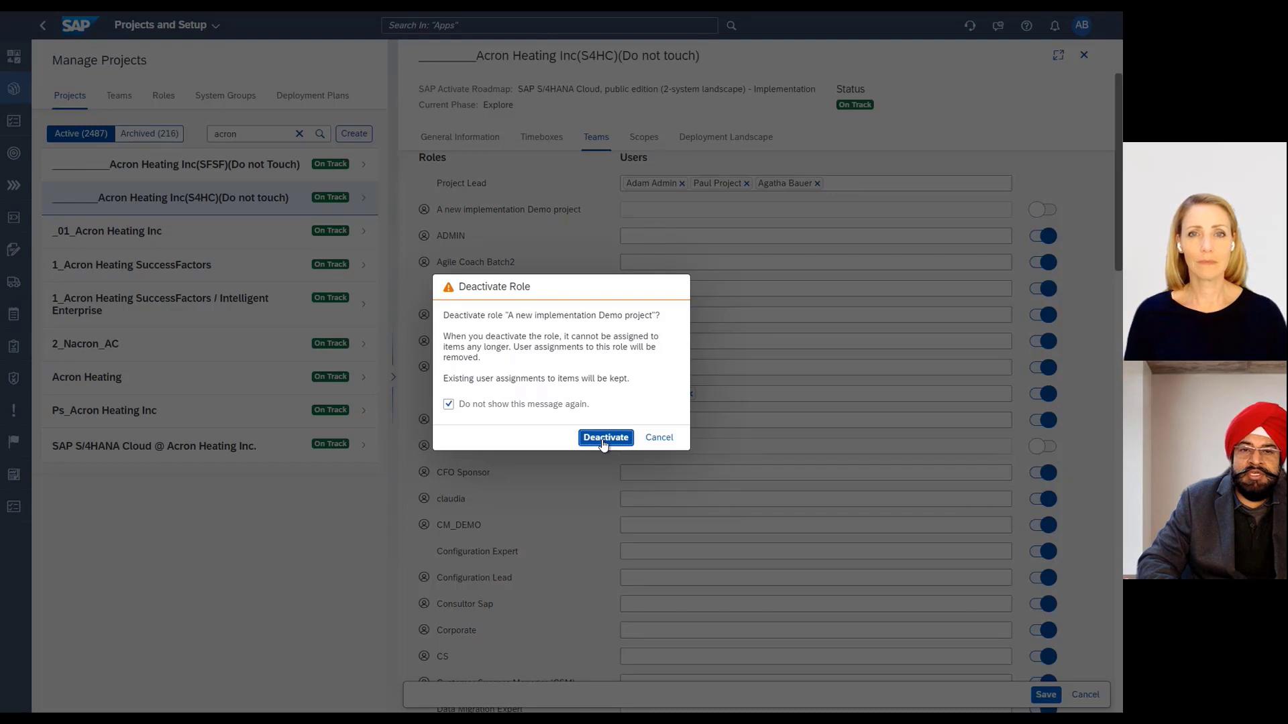
pyautogui.click(605, 441)
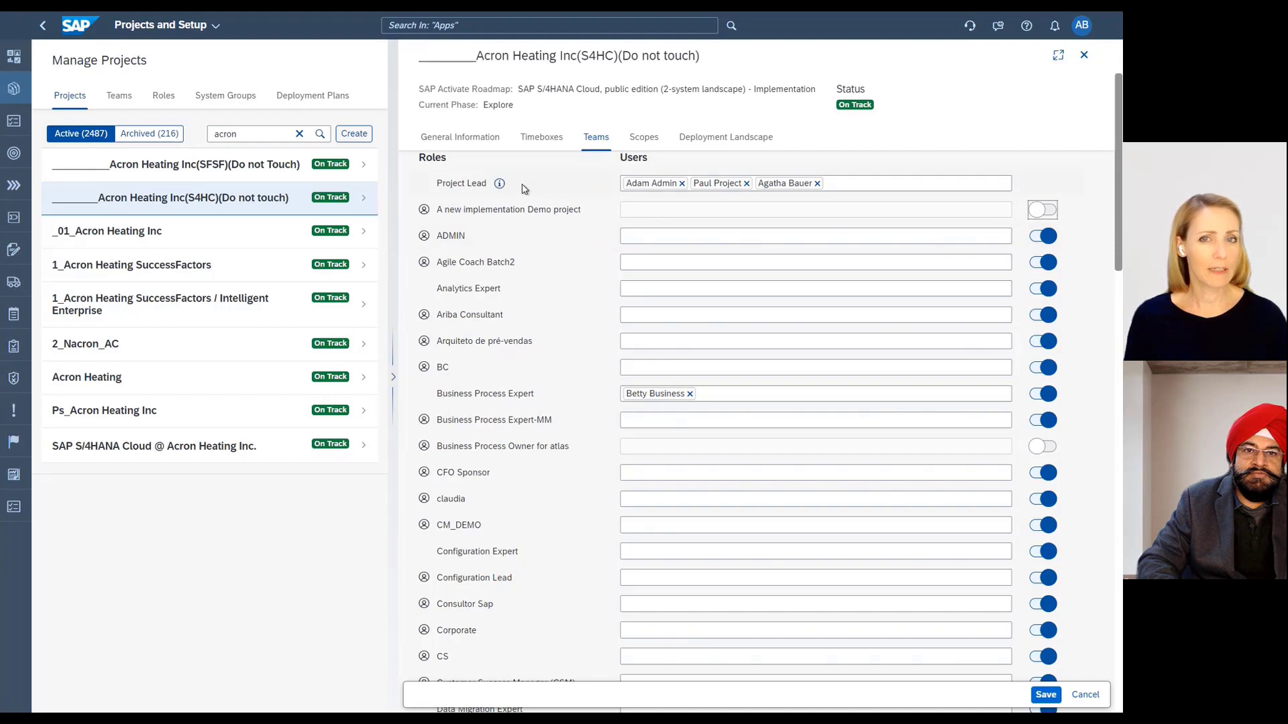
# Step: Return to the project's general information, then open the overall role list and discard the unsaved project changes
pyautogui.click(470, 137)
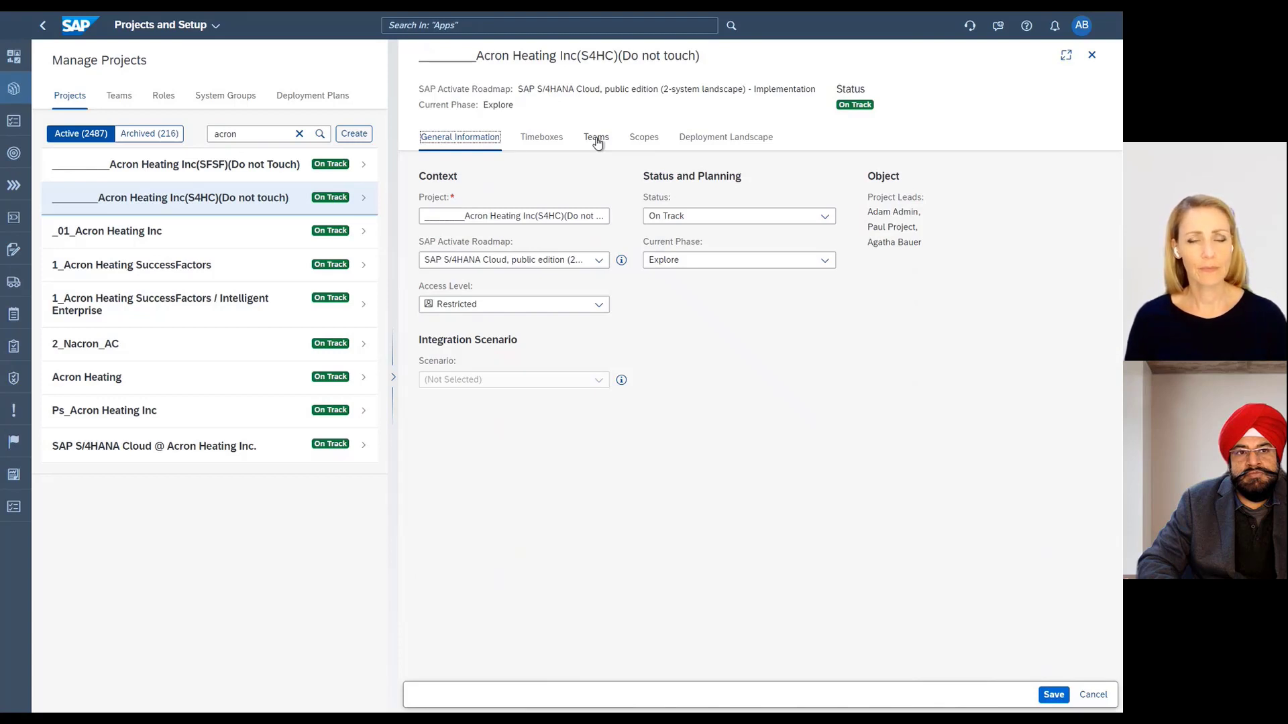
pyautogui.click(164, 96)
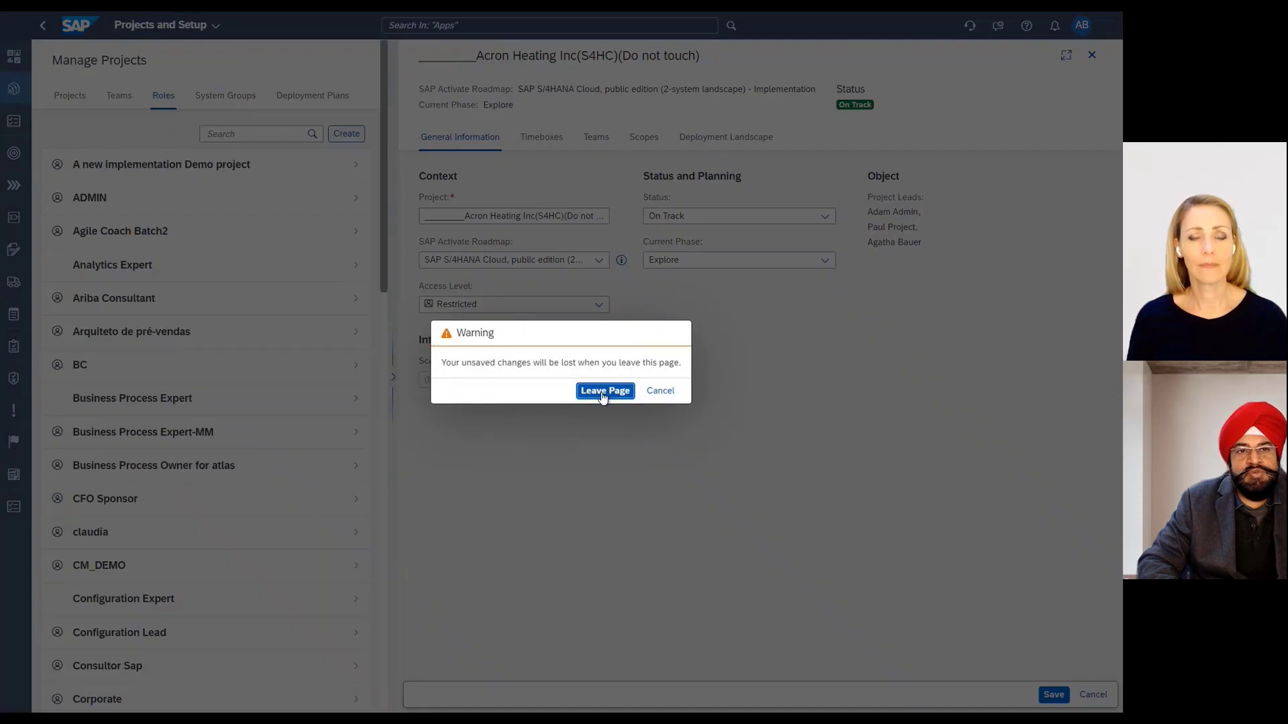
pyautogui.click(604, 391)
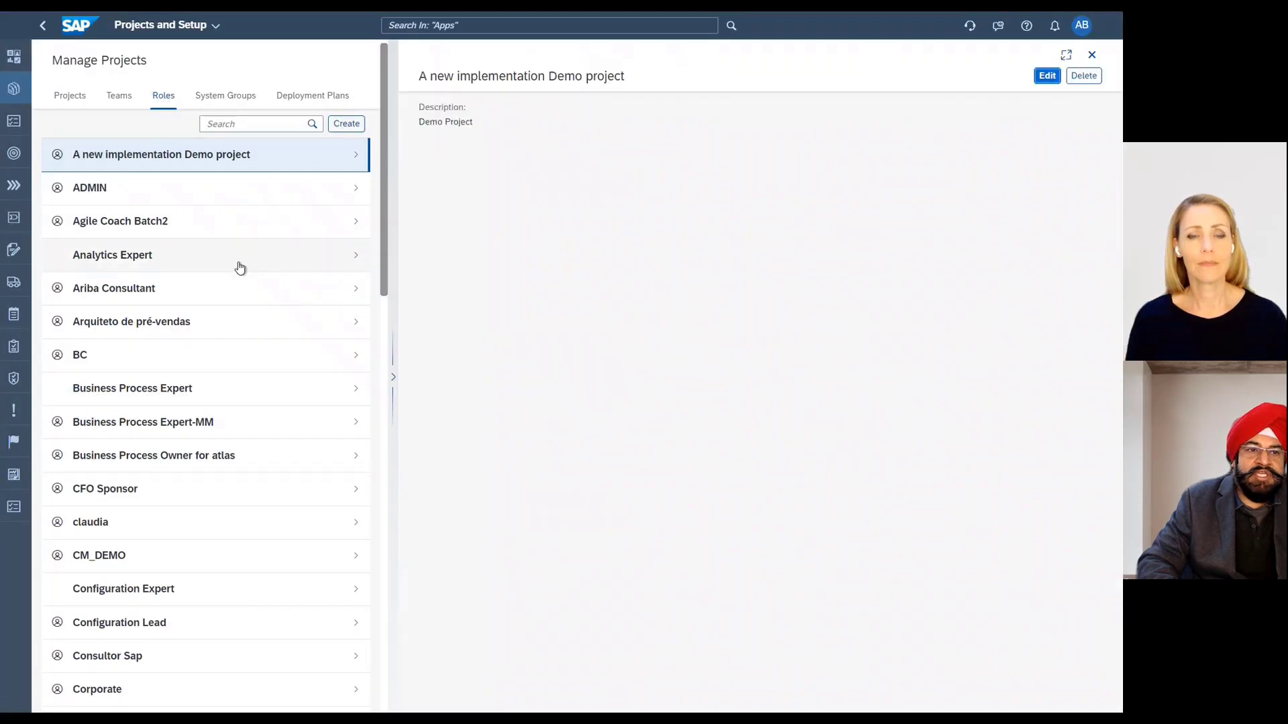
# Step: Examine the descriptions of the Configuration Expert and Data Migration Expert roles and look through the role list
pyautogui.scroll(-5, 255, 331)
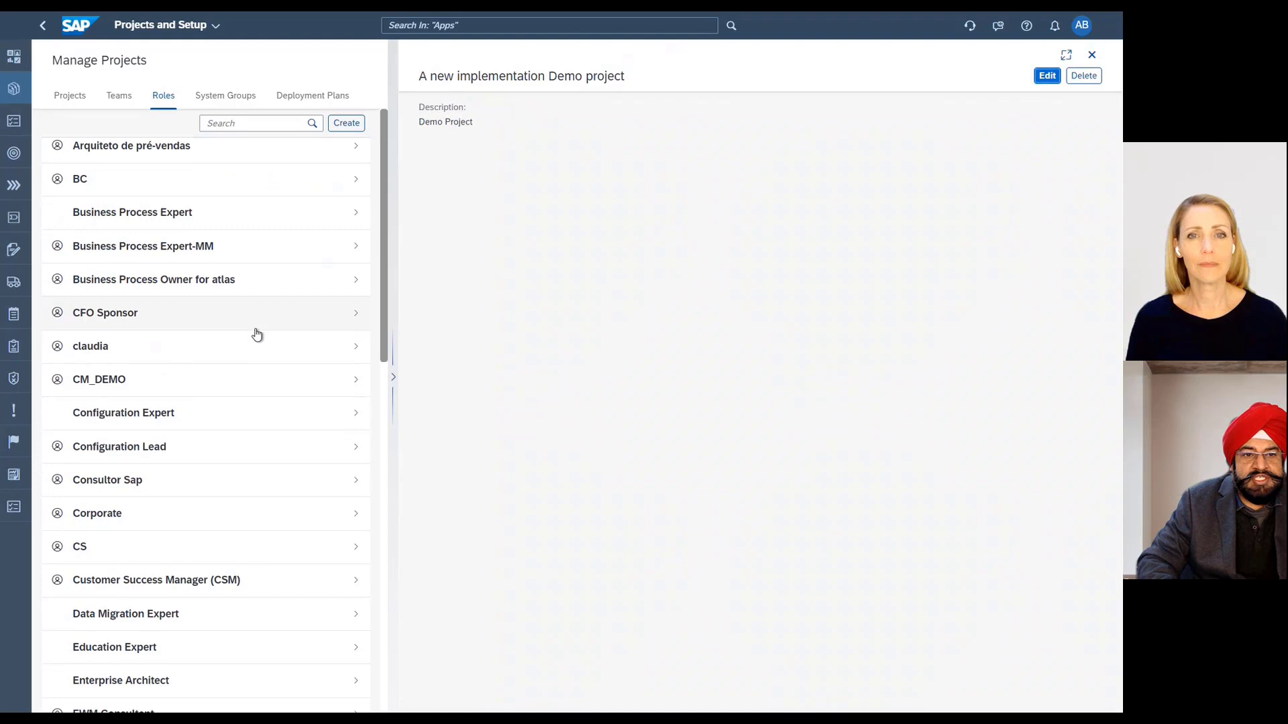
pyautogui.click(236, 415)
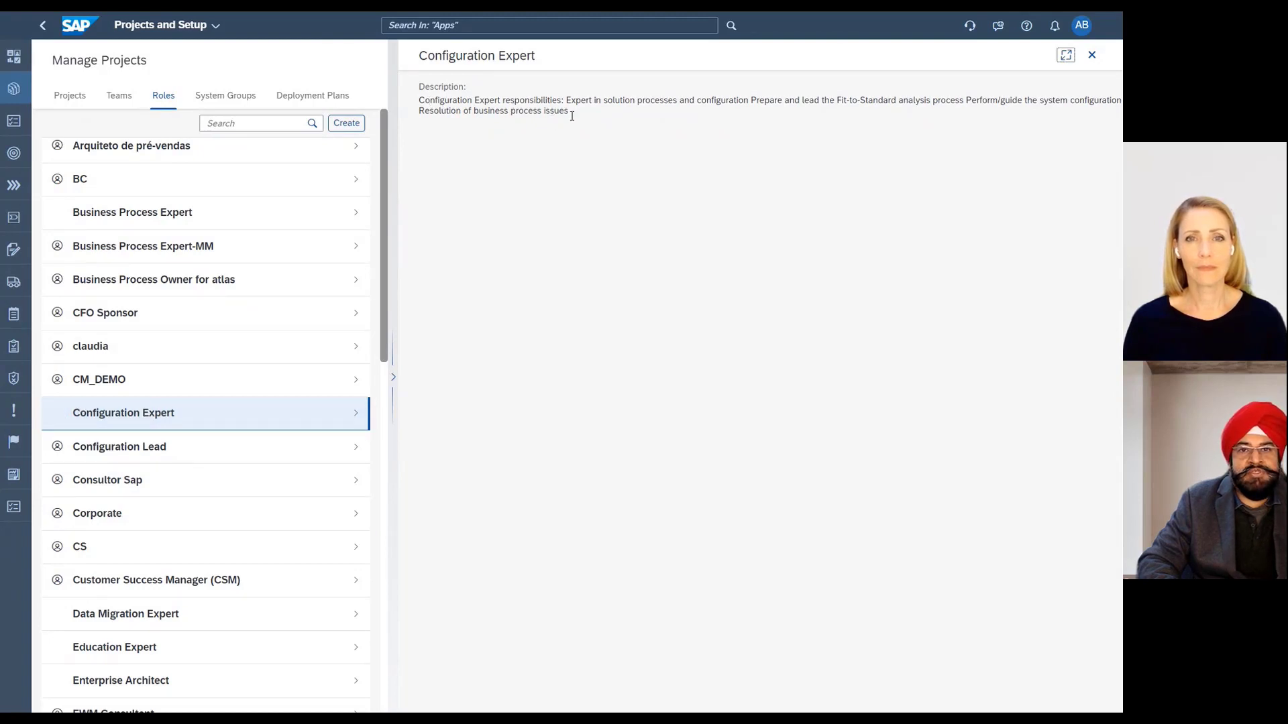
pyautogui.moveTo(572, 115); pyautogui.dragTo(426, 100)
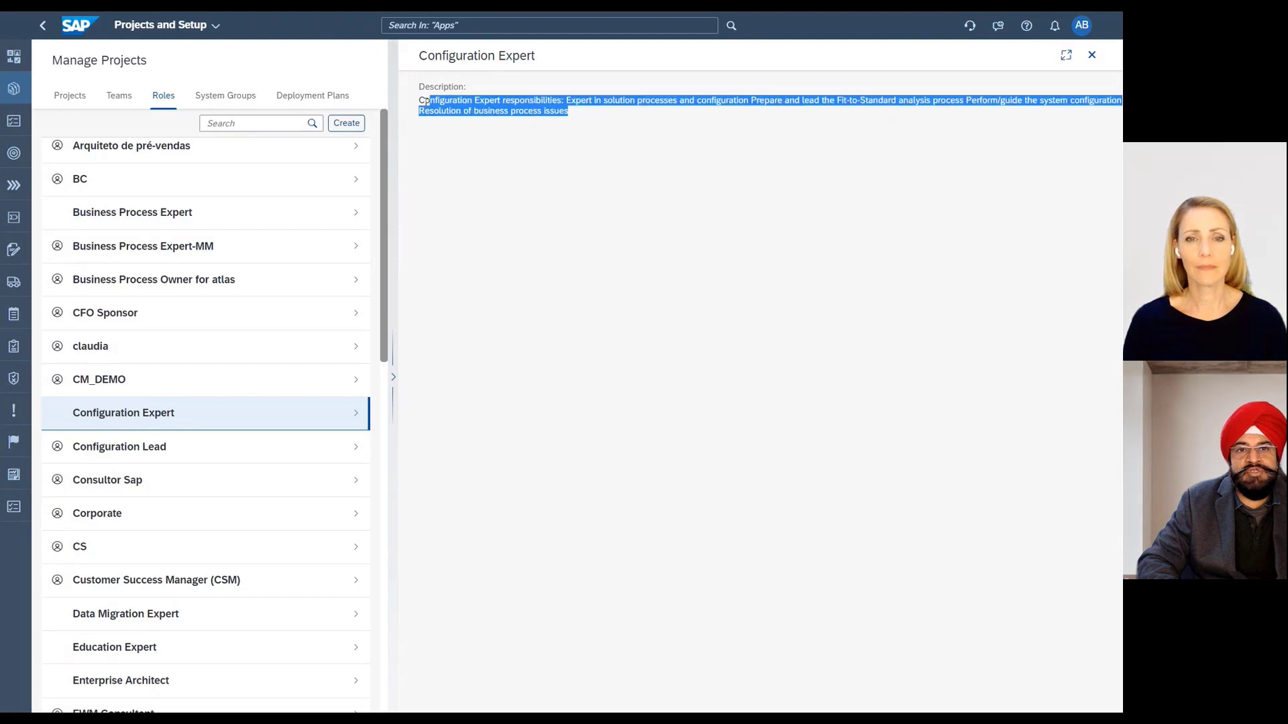
pyautogui.click(220, 618)
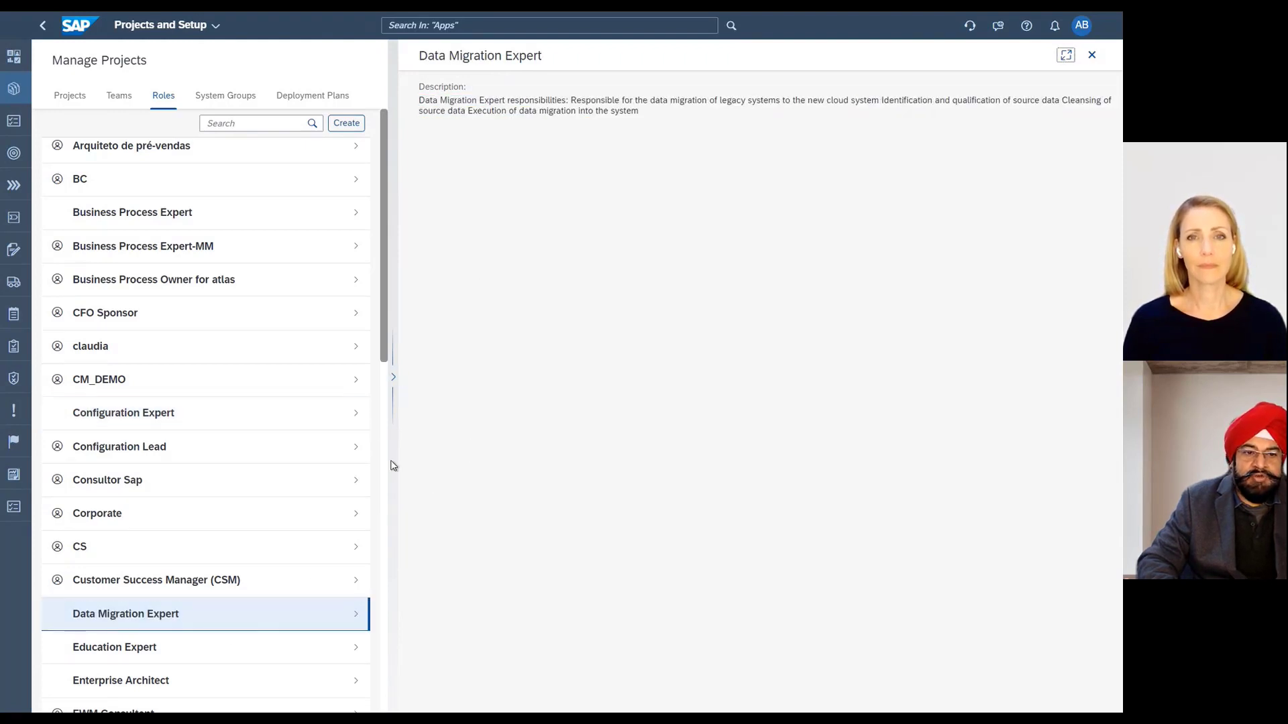
pyautogui.scroll(-4, 273, 609)
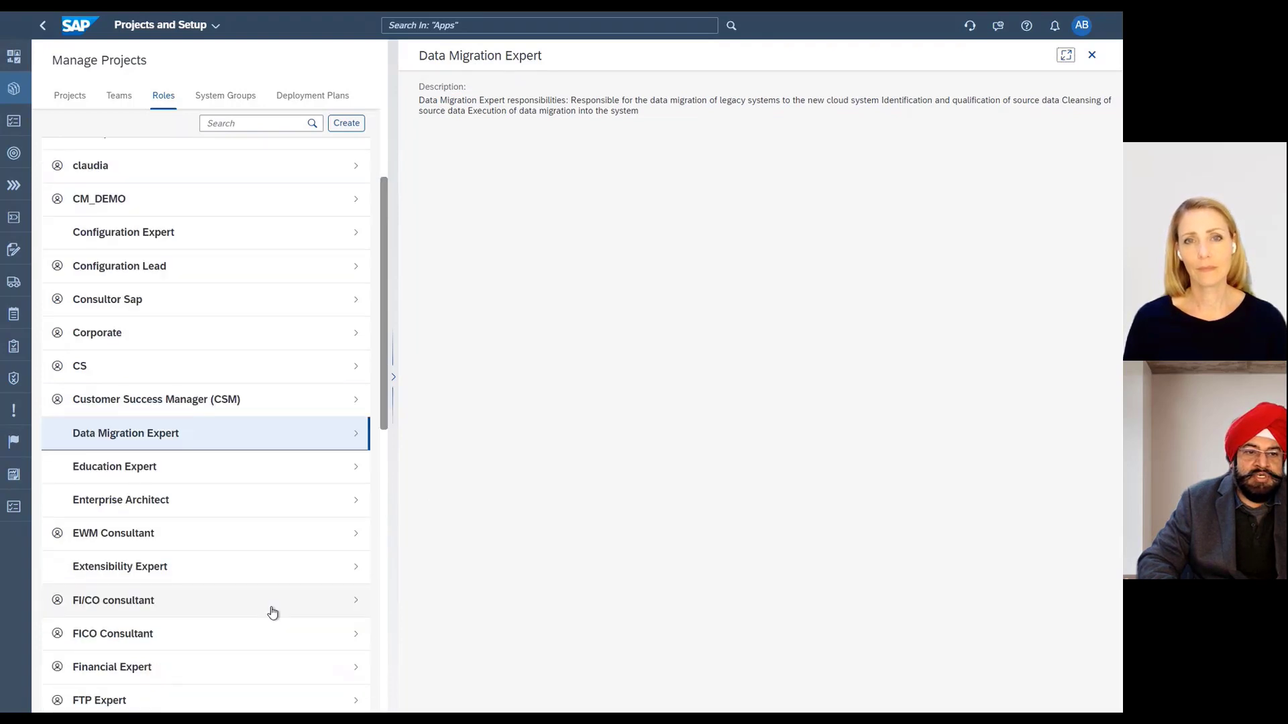
pyautogui.scroll(-2, 360, 397)
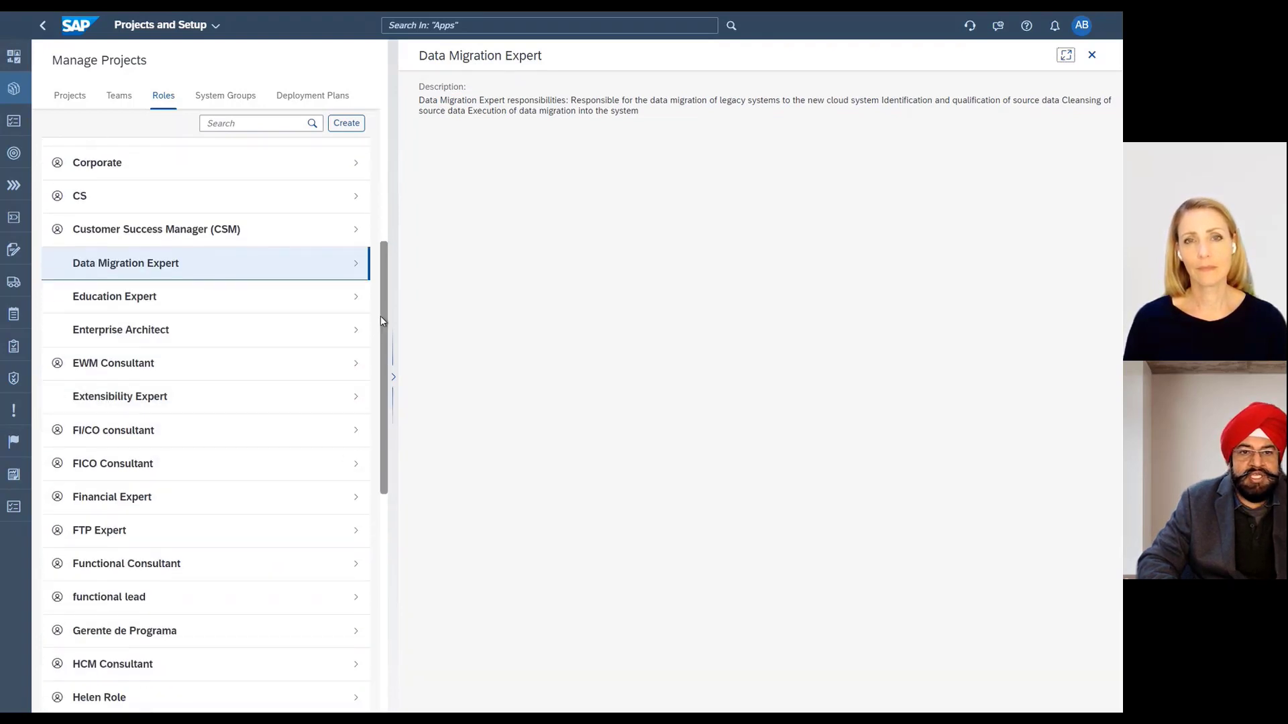
pyautogui.moveTo(380, 316); pyautogui.dragTo(415, 97)
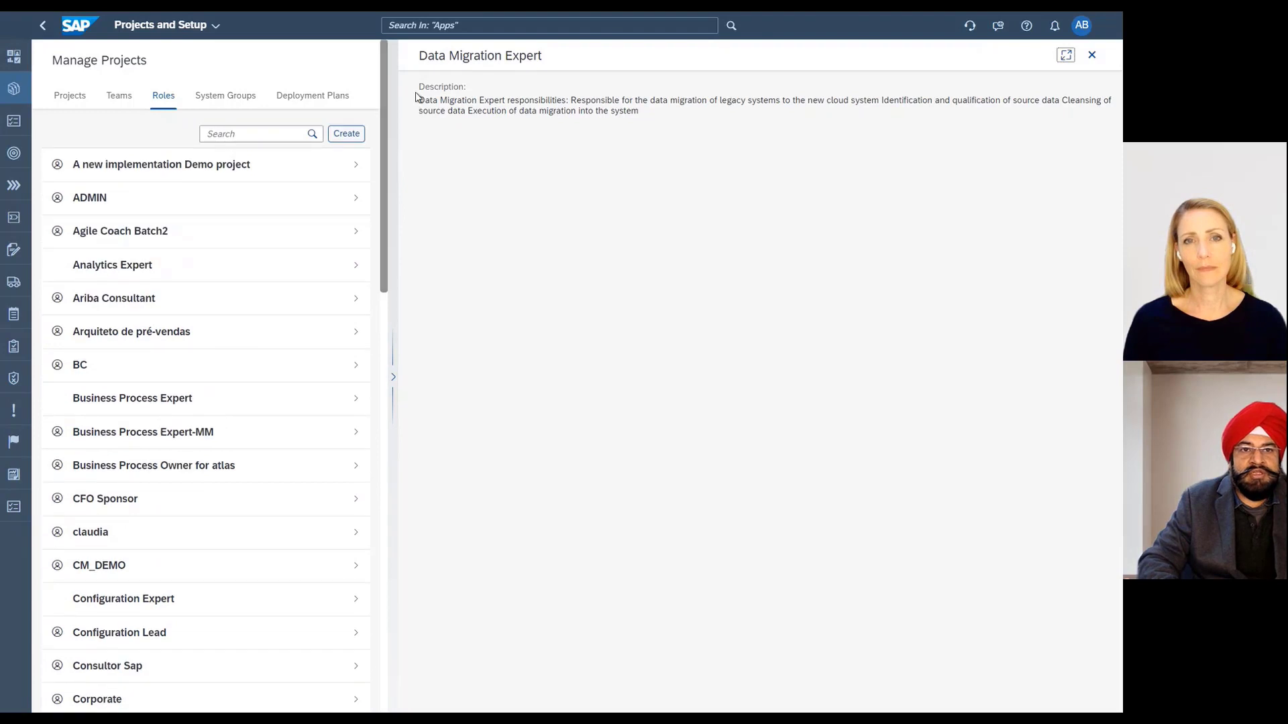
# Step: Examine the title and description fields for creating a new role, cancel the creation, and return to the role list
pyautogui.click(346, 133)
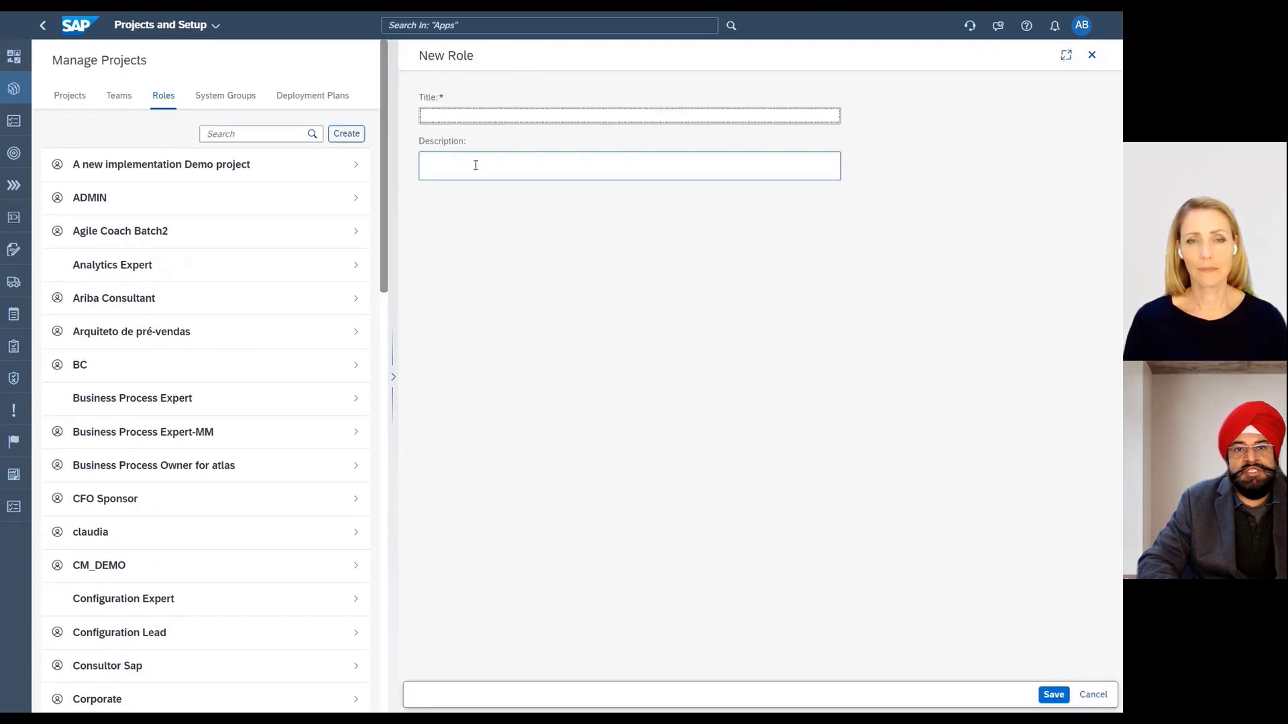
pyautogui.click(617, 161)
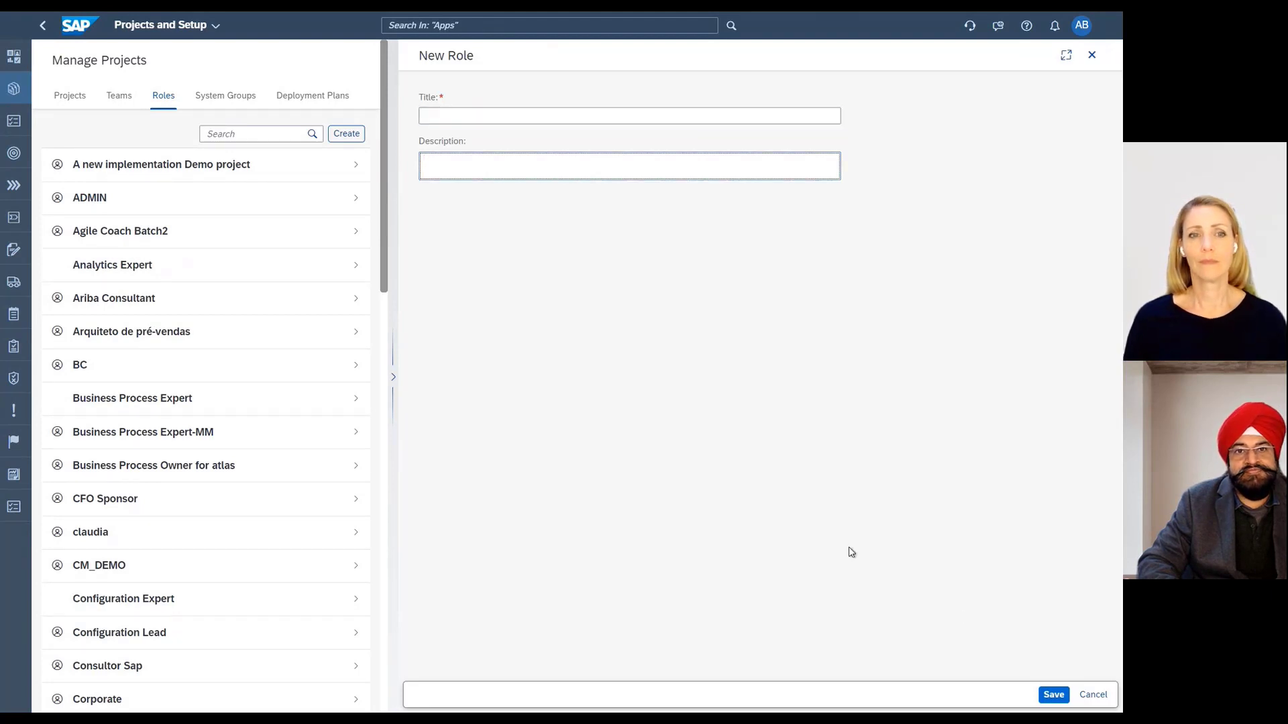
pyautogui.click(1093, 695)
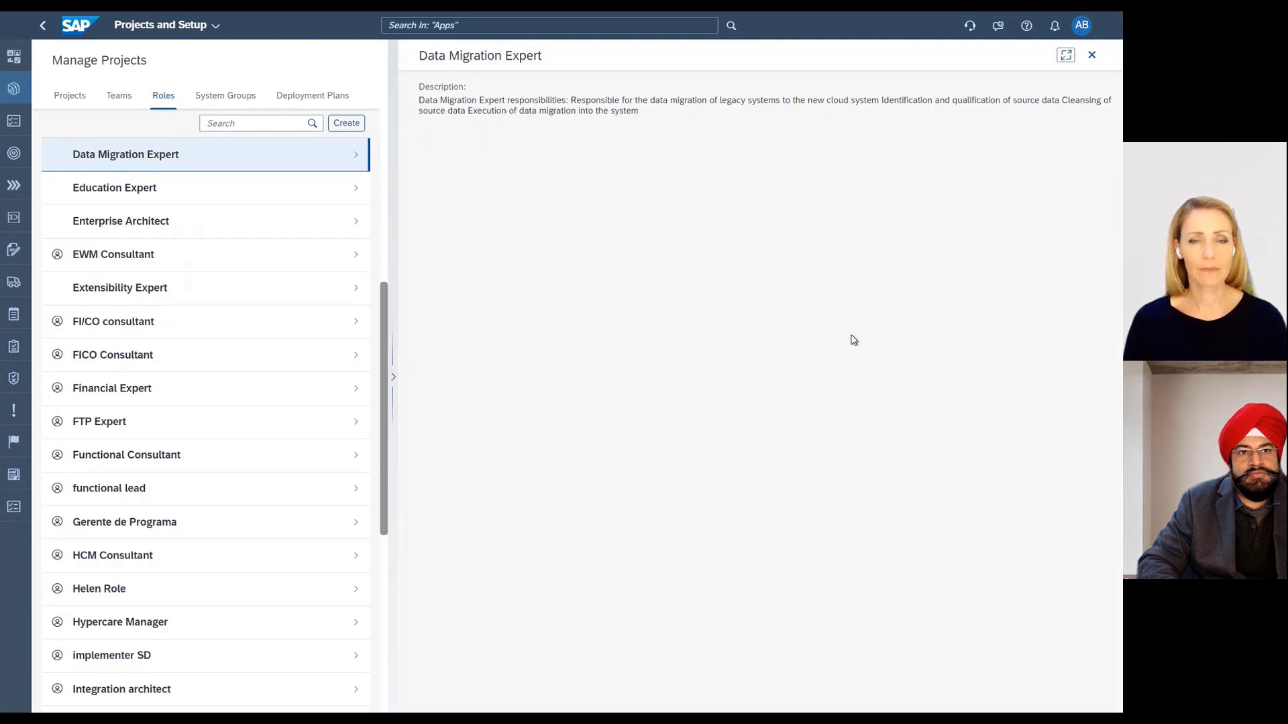
pyautogui.moveTo(385, 319); pyautogui.dragTo(387, 263)
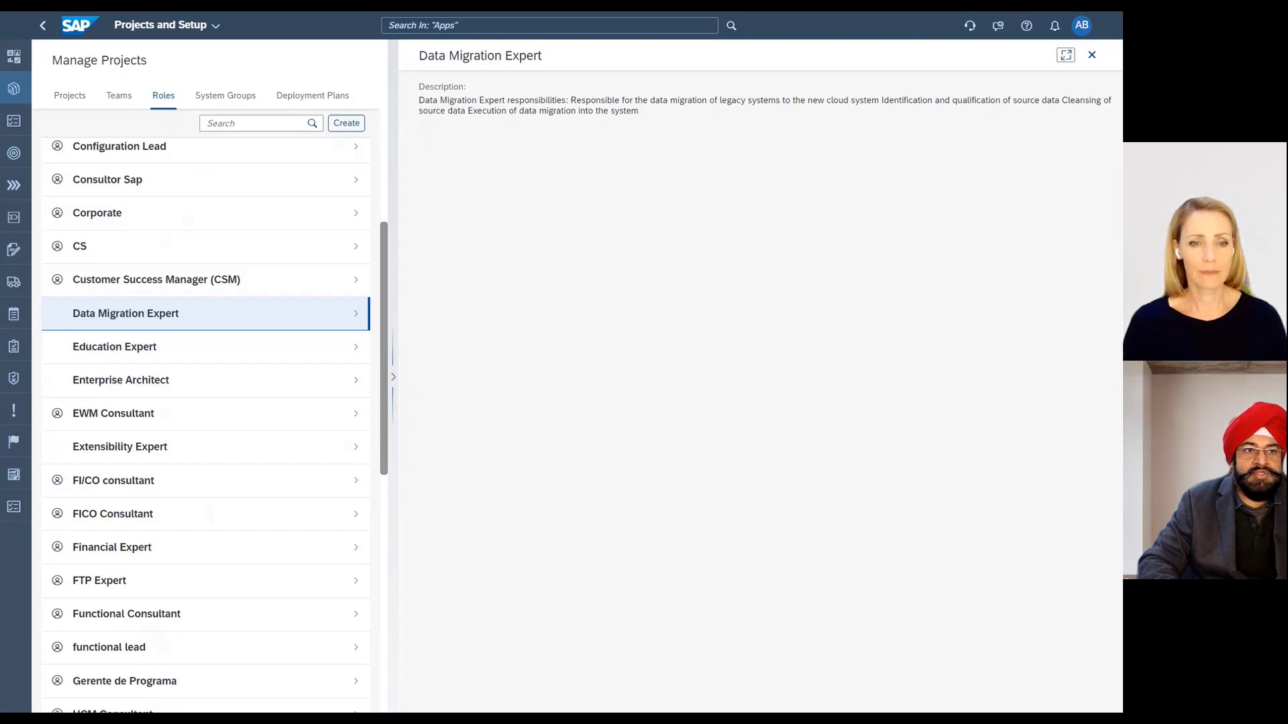
# Step: Open the Tasks app and filter the open tasks by the assigned role Business Process Expert
pyautogui.click(15, 122)
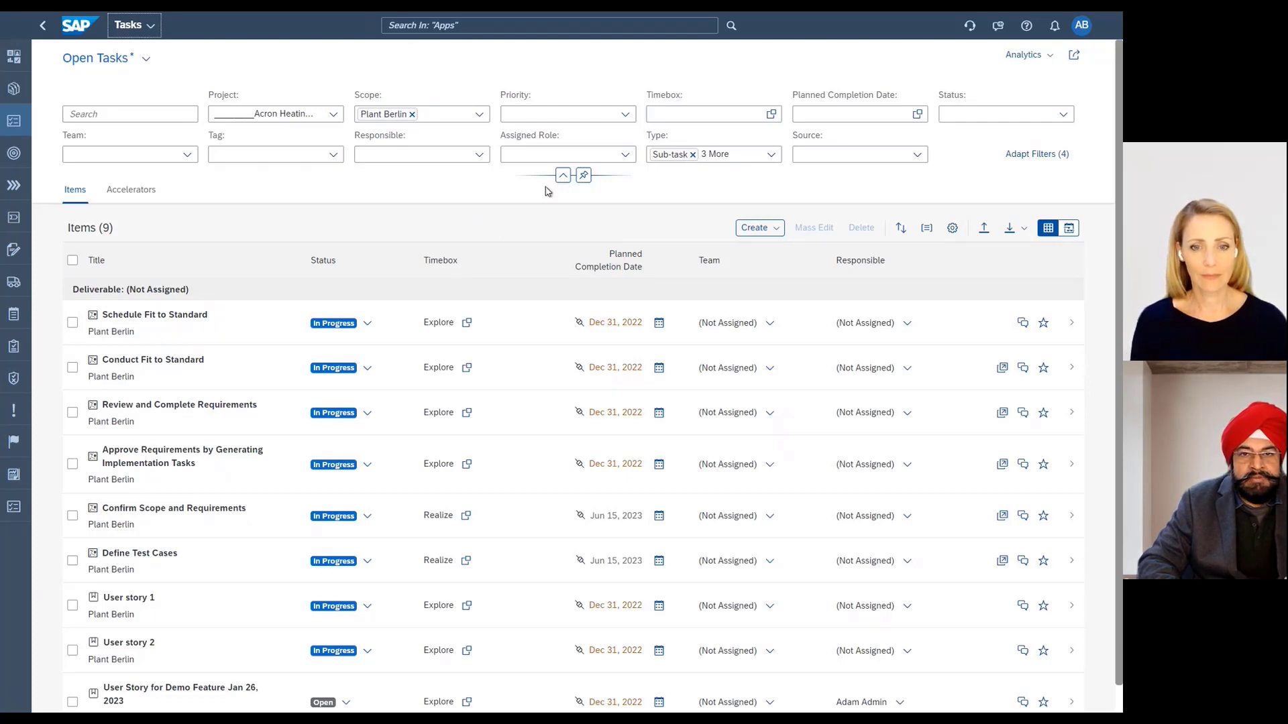
pyautogui.click(627, 156)
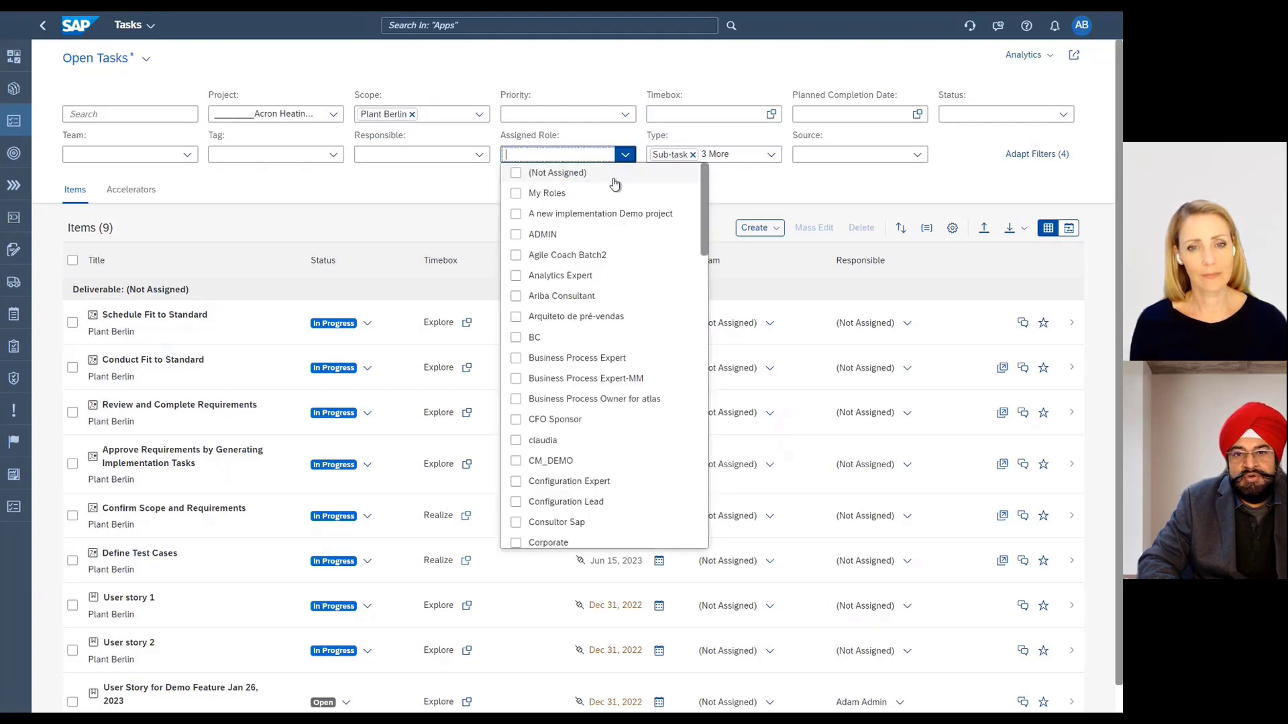
pyautogui.click(515, 359)
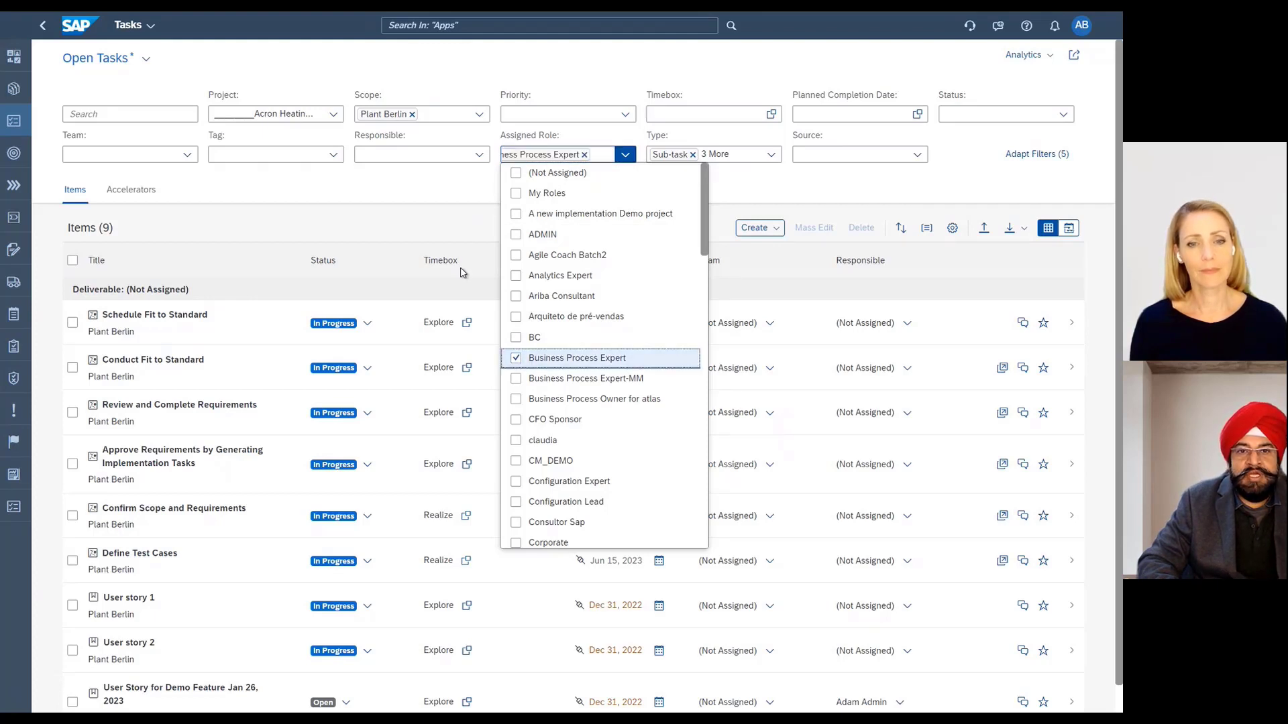
pyautogui.click(462, 233)
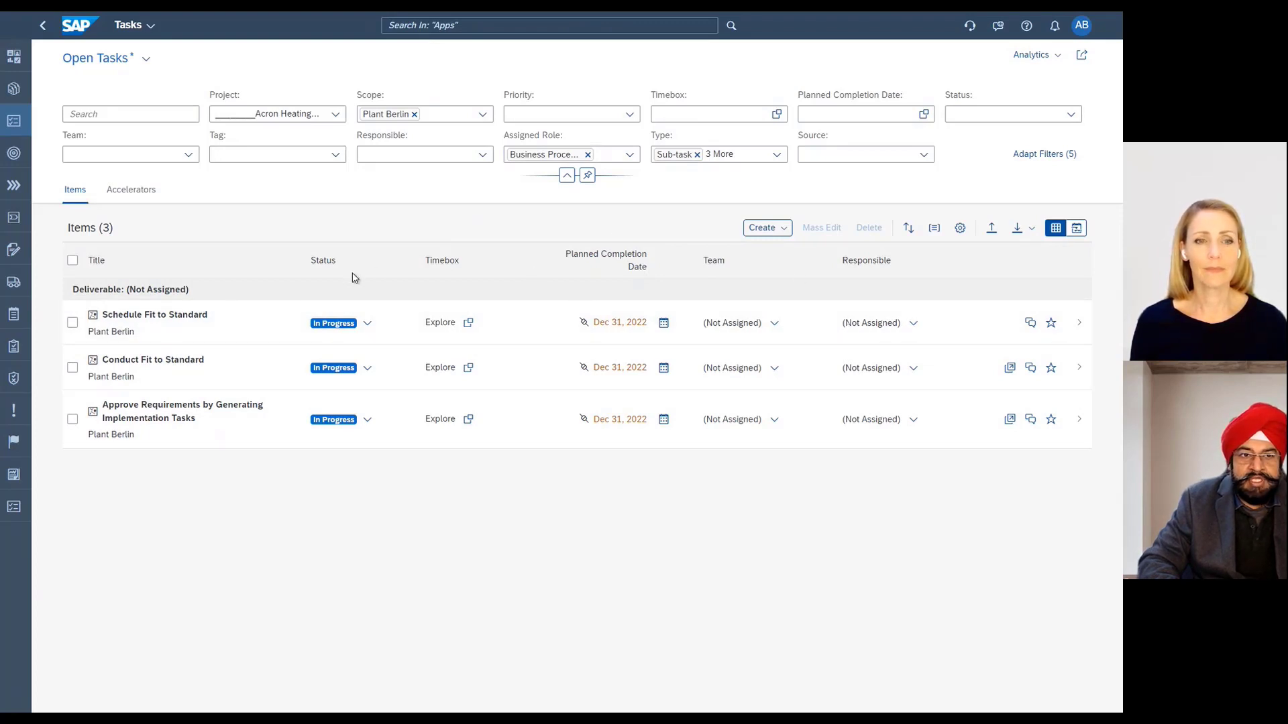
# Step: Show the Assigned Role column in the open tasks table and hide the Timebox and Team columns
pyautogui.click(960, 228)
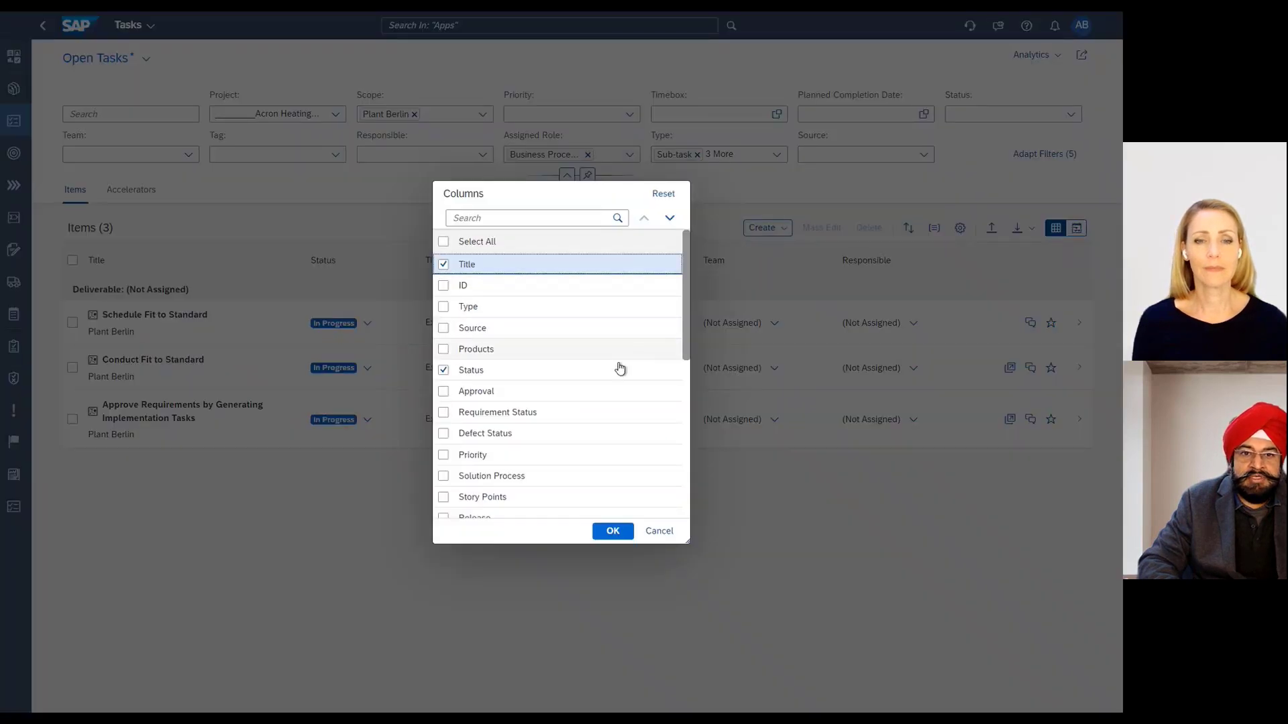
pyautogui.scroll(-3, 613, 388)
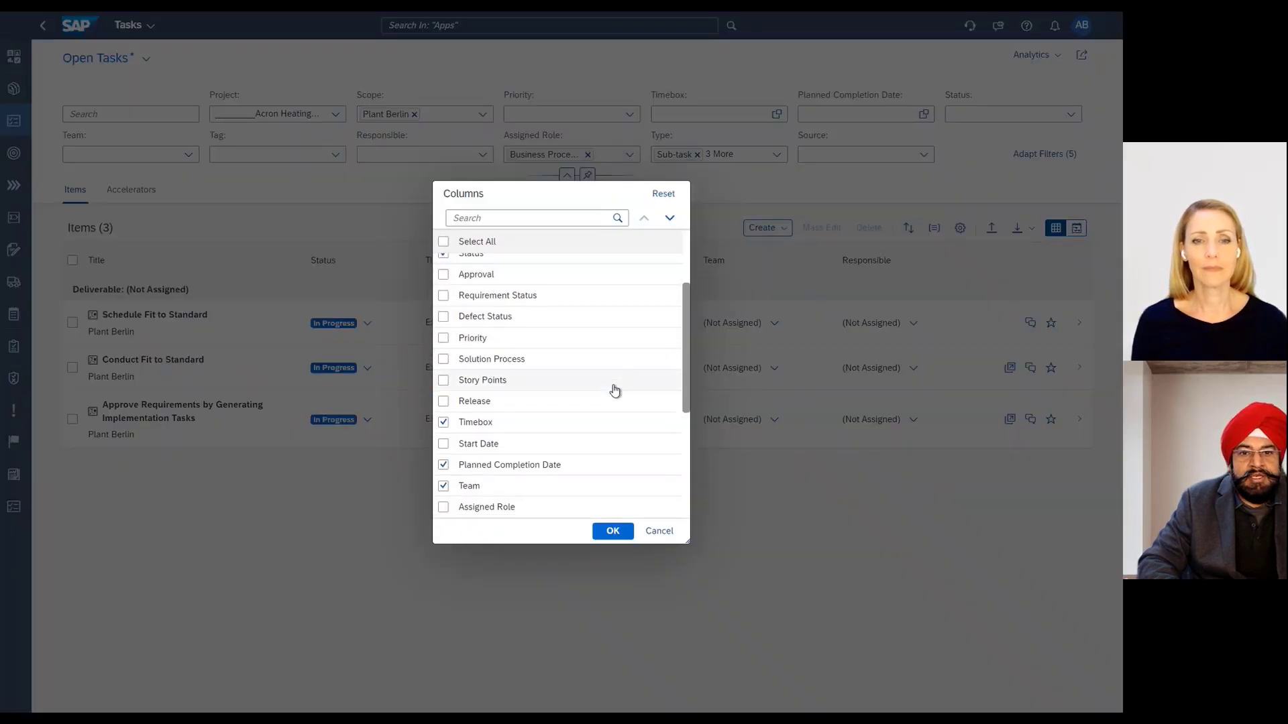
pyautogui.scroll(-1, 612, 391)
pyautogui.click(444, 448)
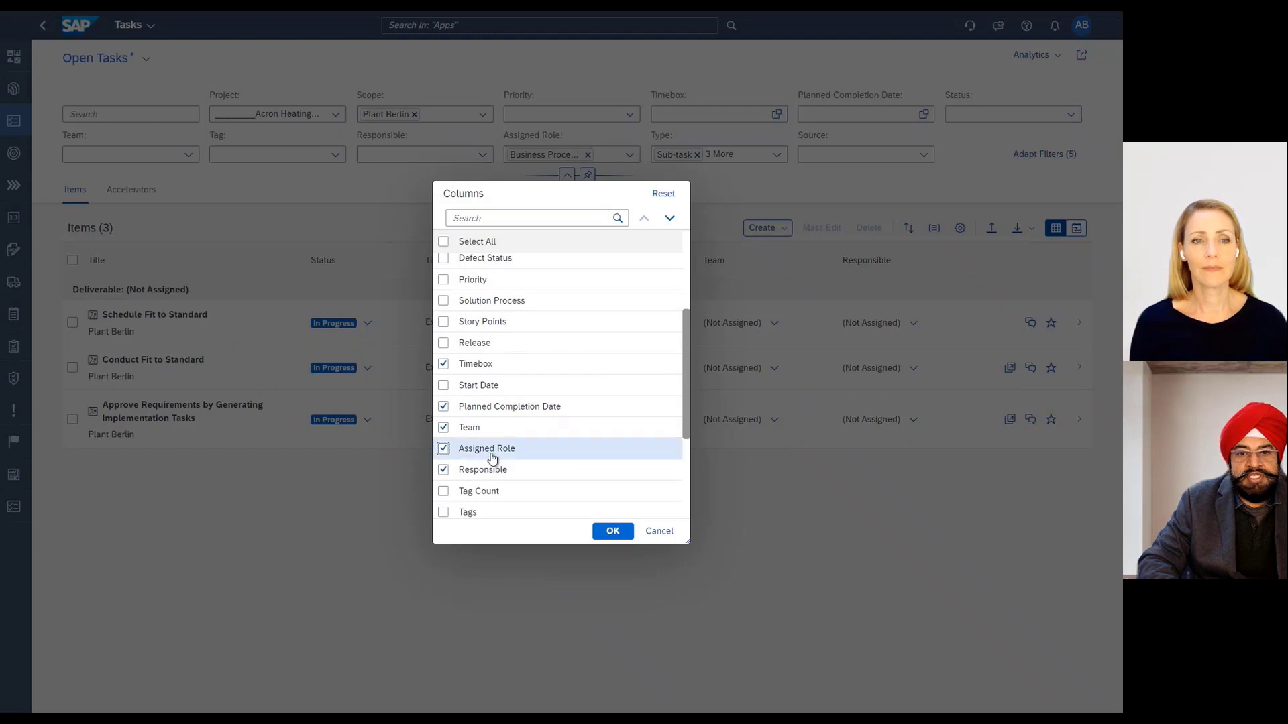
pyautogui.click(613, 530)
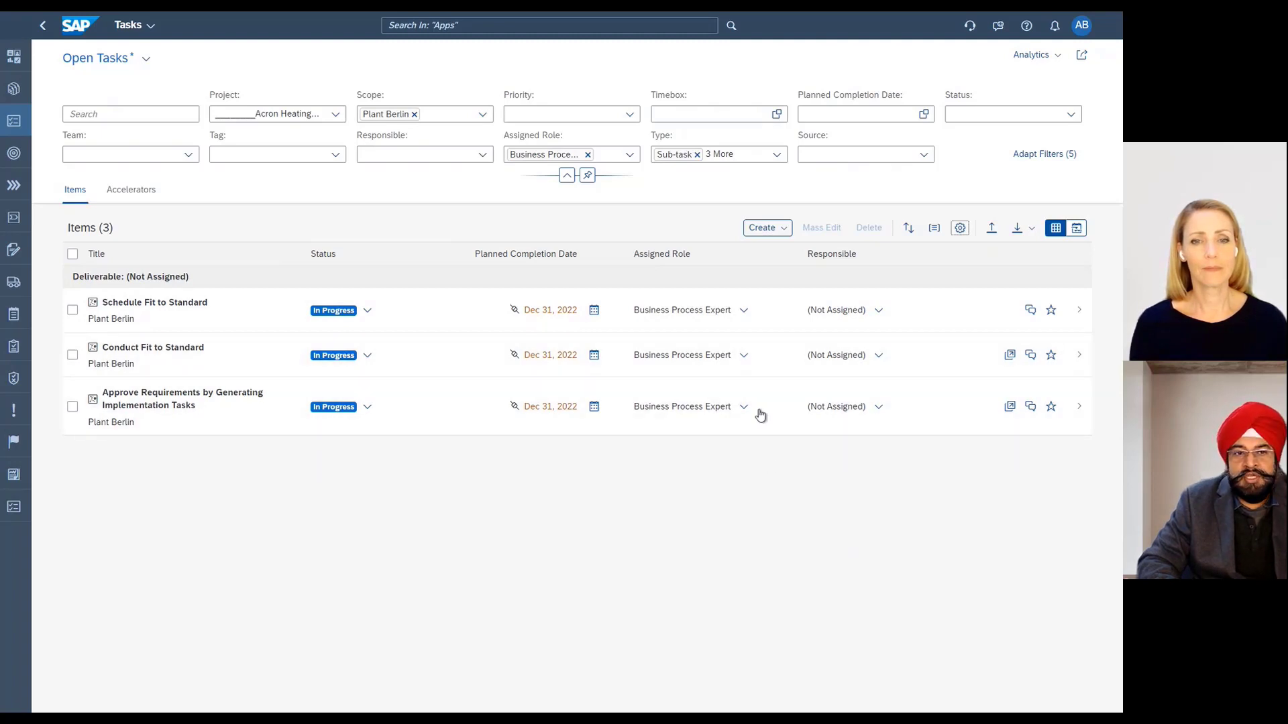
# Step: Mass-edit all three Plant Berlin tasks to assign the listed project user as the responsible person, and save
pyautogui.click(879, 315)
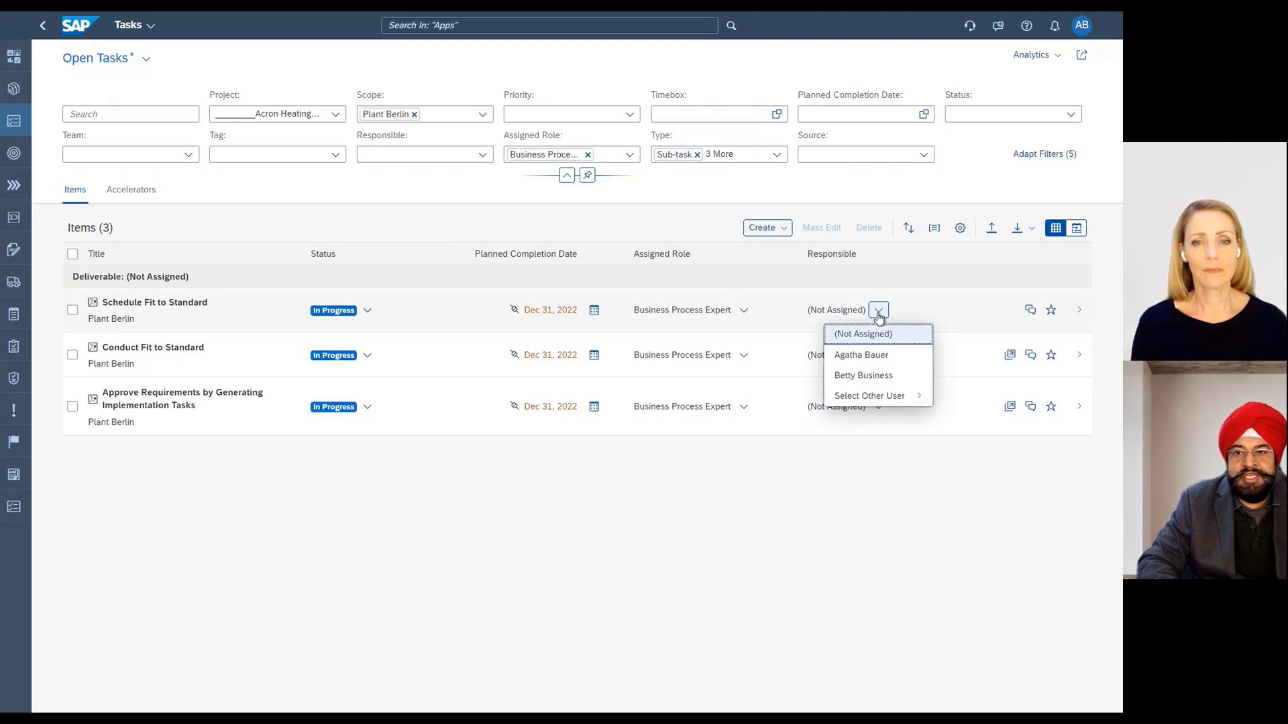
pyautogui.click(813, 465)
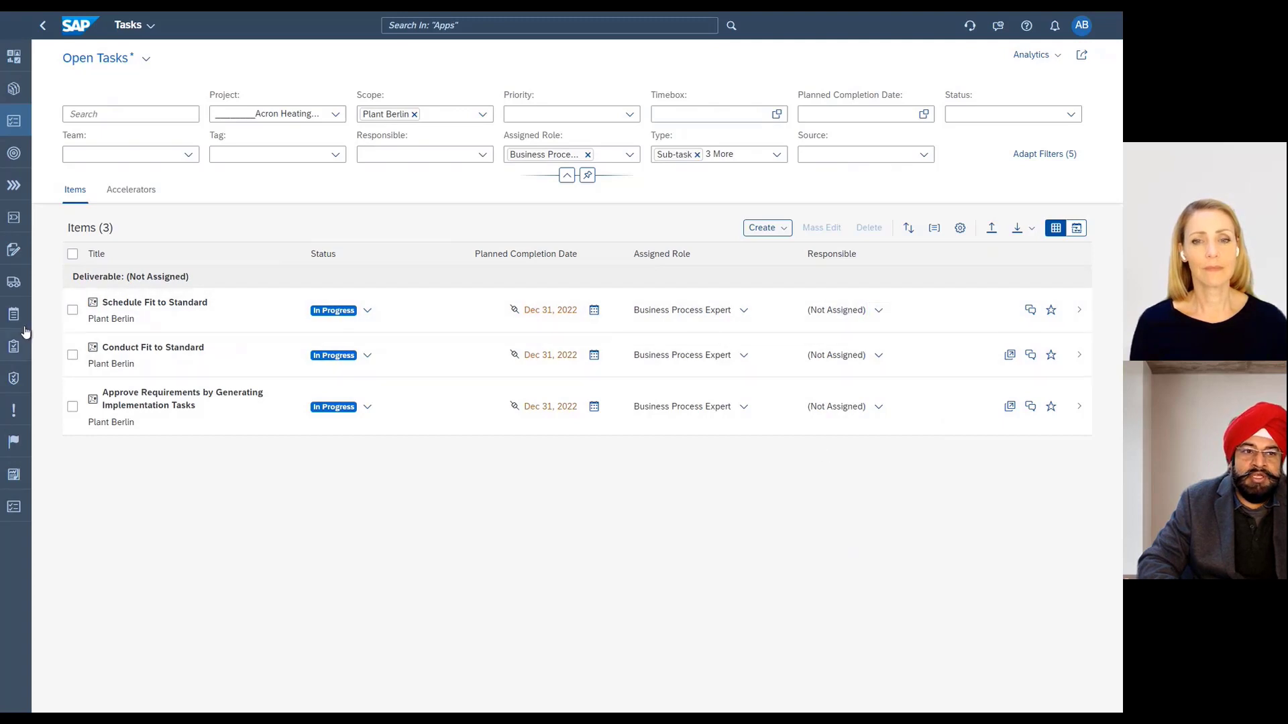
pyautogui.click(73, 310)
pyautogui.click(72, 355)
pyautogui.click(72, 407)
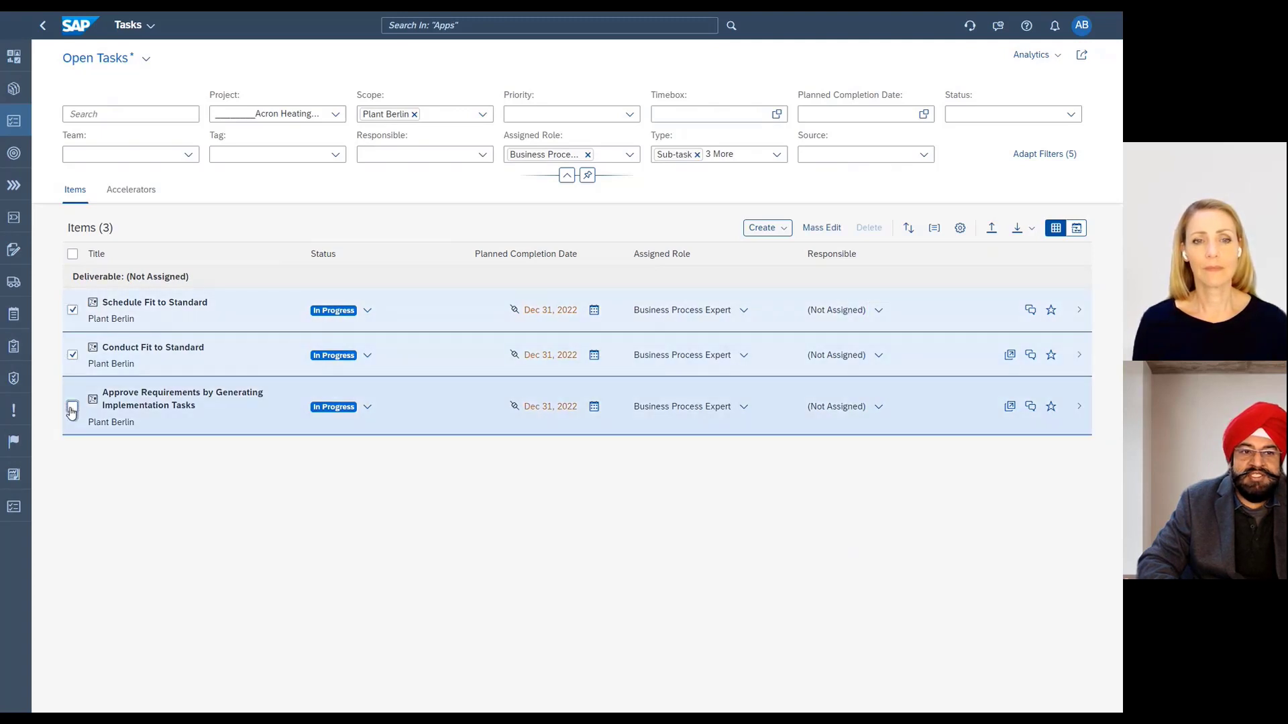
pyautogui.click(820, 230)
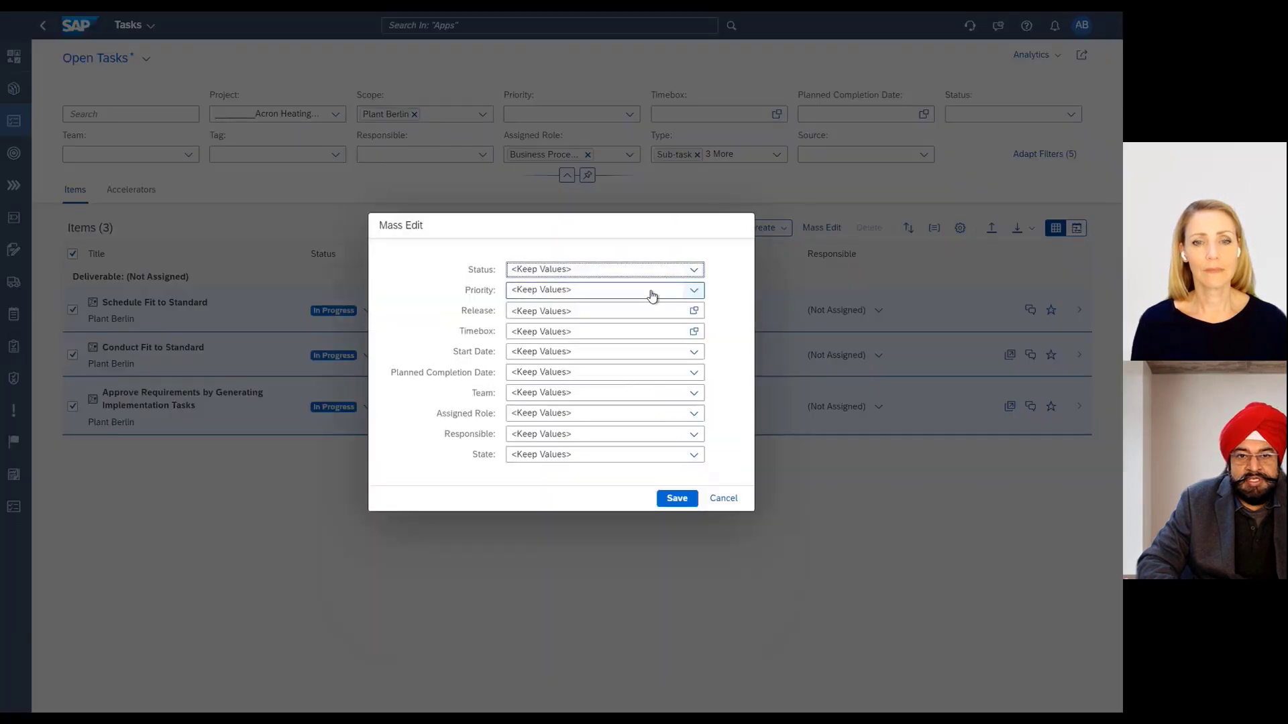
pyautogui.click(694, 437)
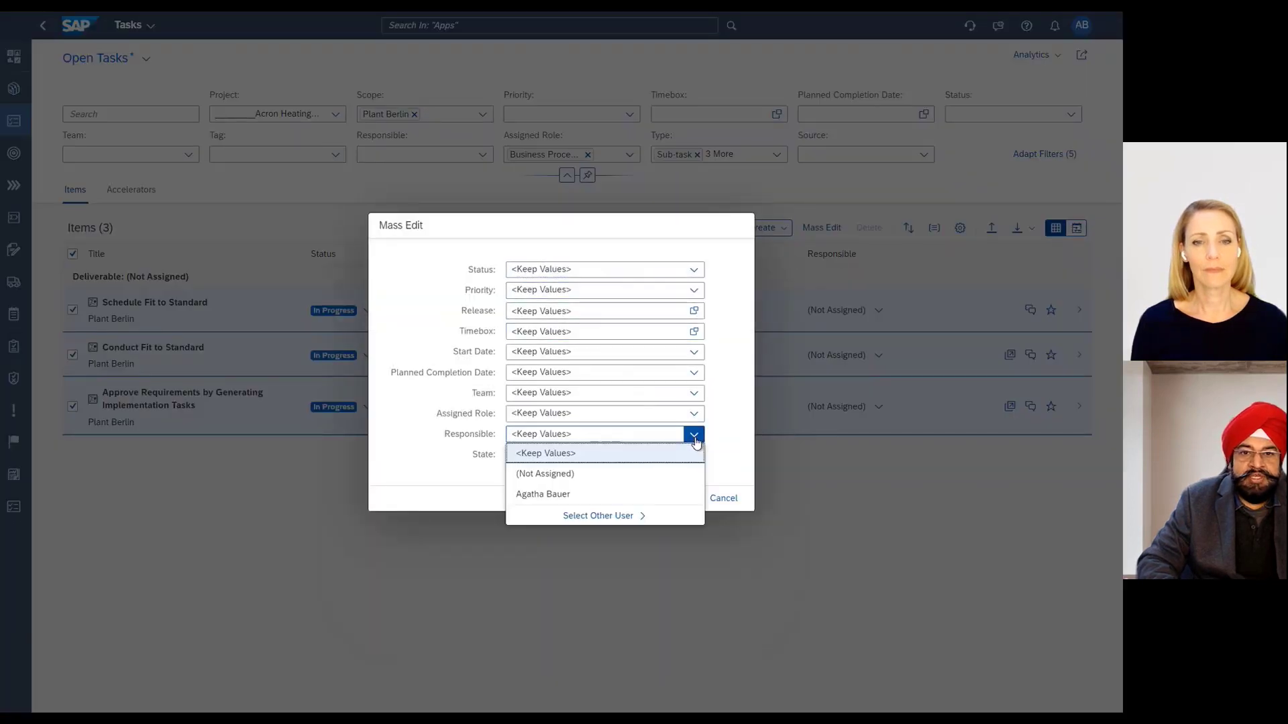
pyautogui.click(548, 495)
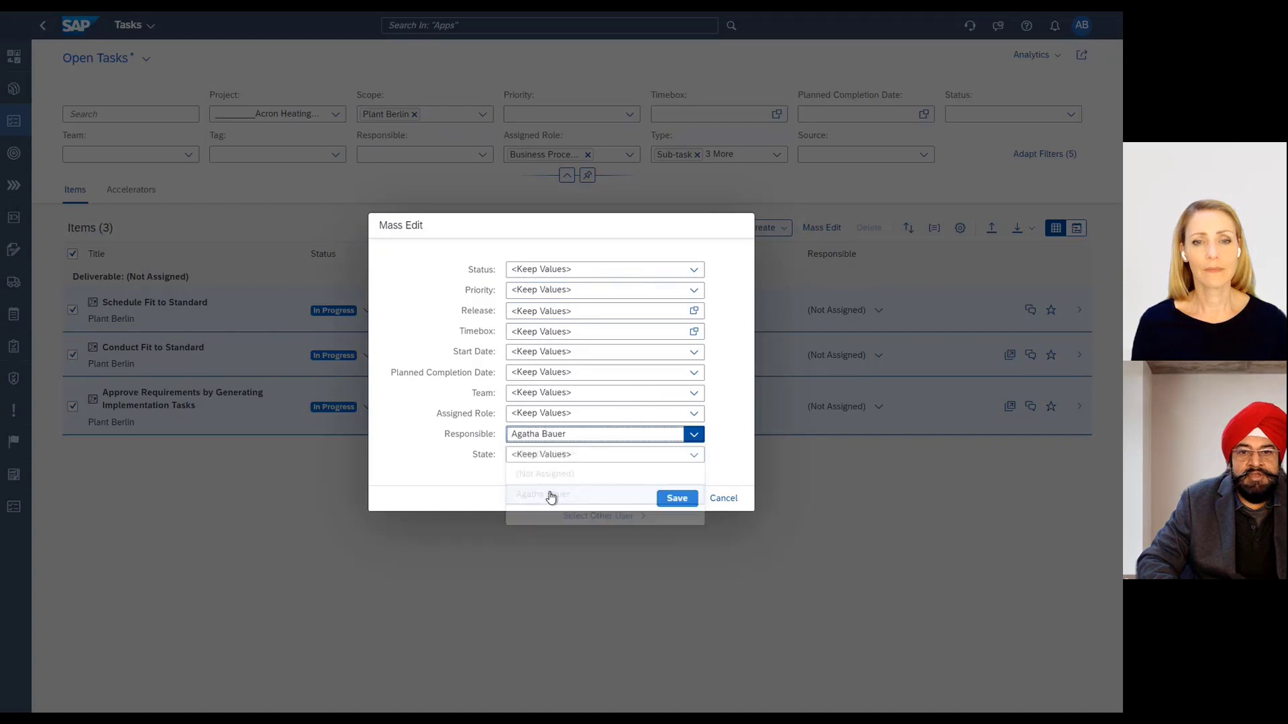
pyautogui.click(676, 498)
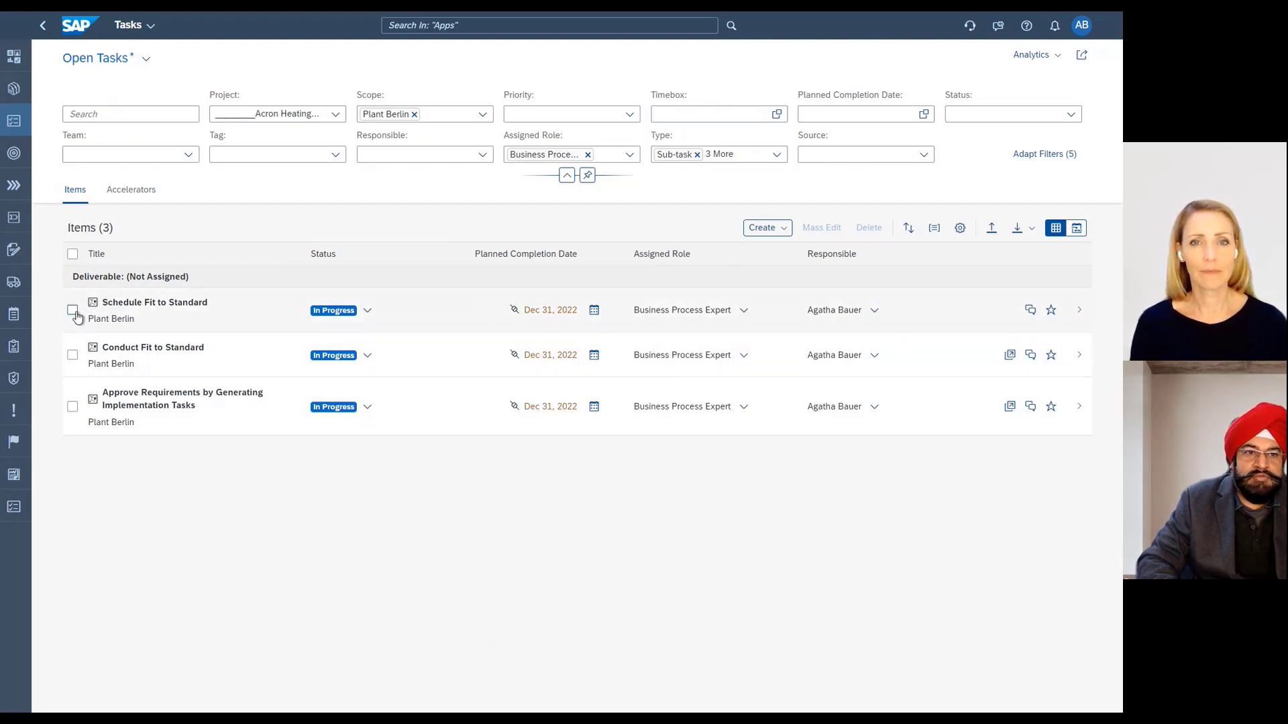
# Step: Mass-edit Schedule Fit to Standard and Conduct Fit to Standard to set their assigned role to CFO Sponsor, and save
pyautogui.click(744, 311)
pyautogui.click(744, 311)
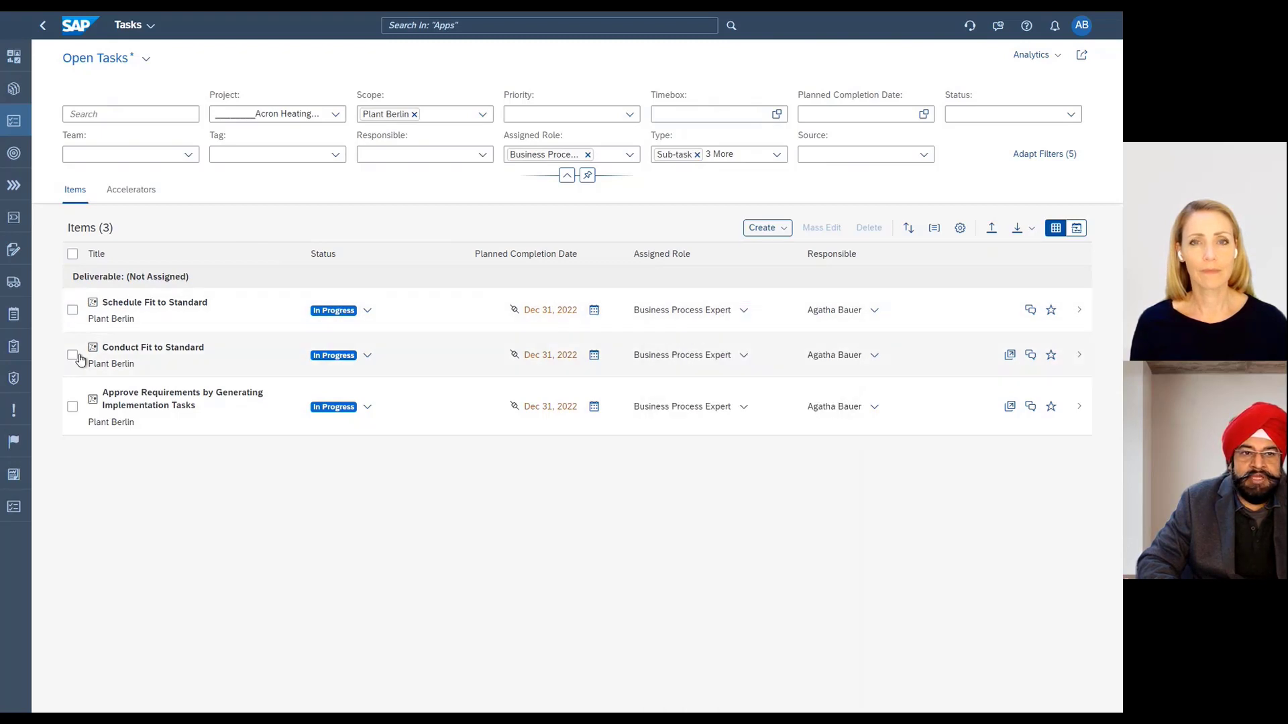
pyautogui.click(71, 309)
pyautogui.click(72, 355)
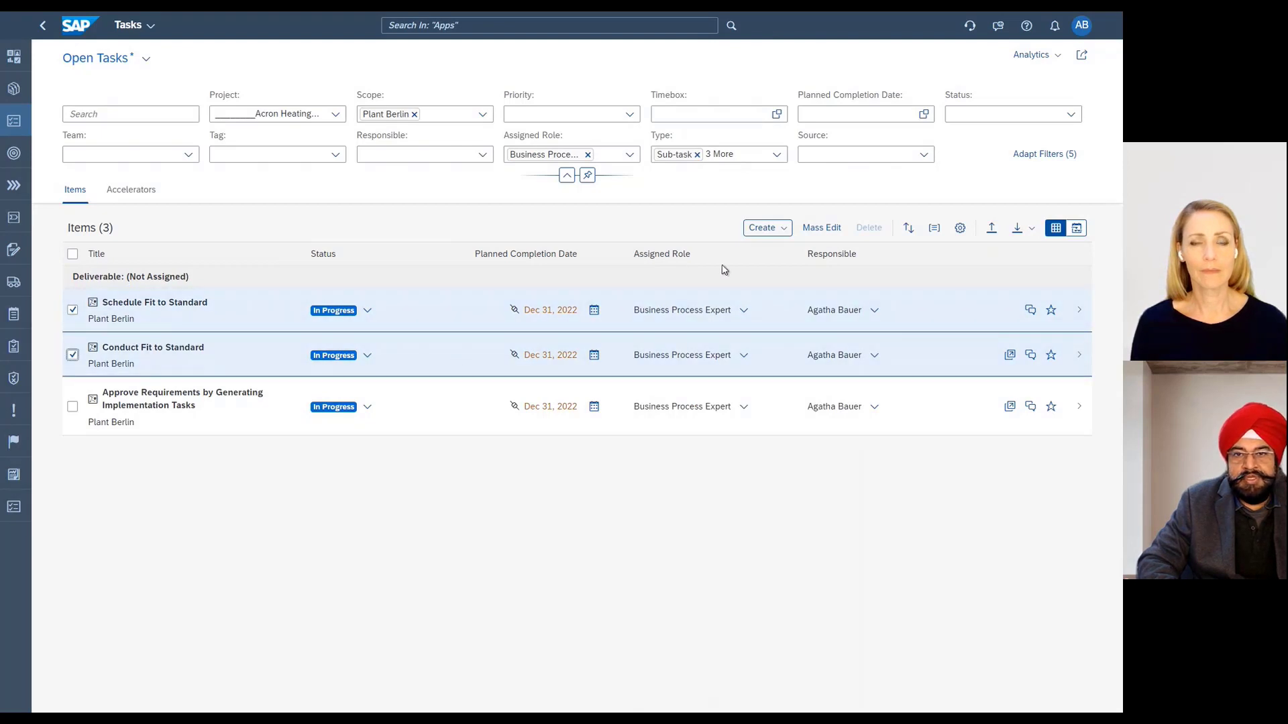
pyautogui.click(830, 230)
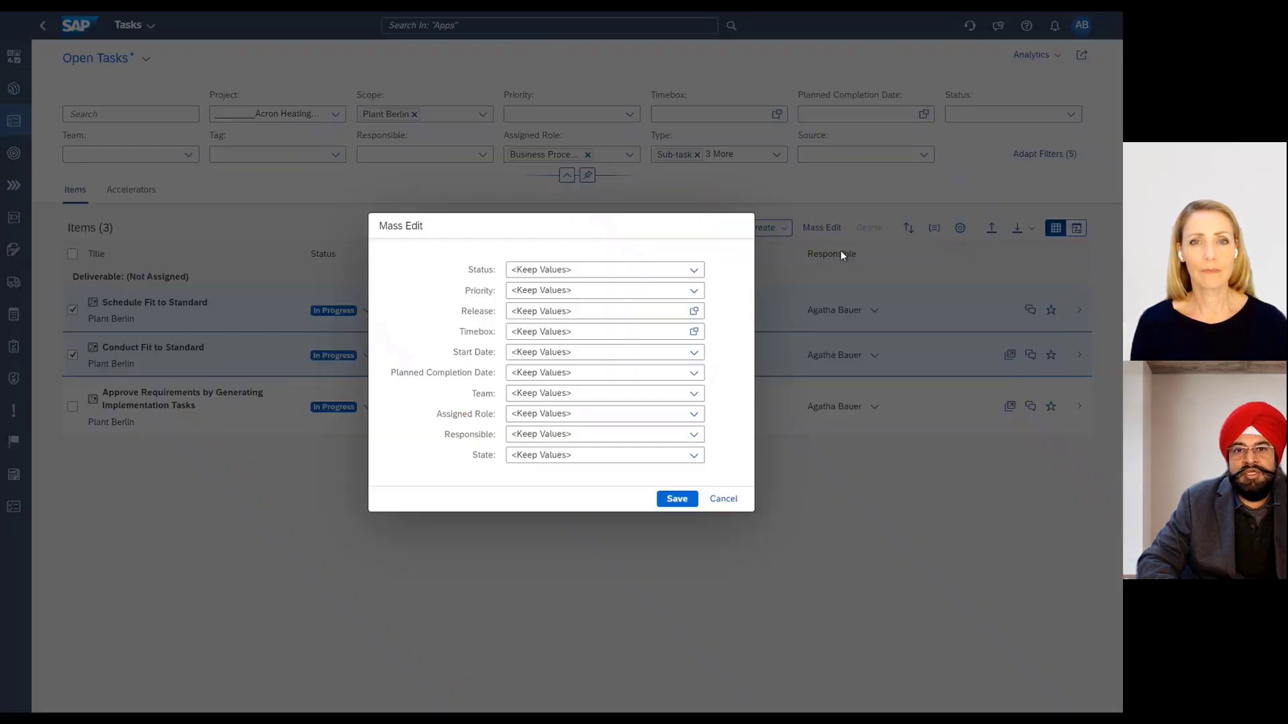
pyautogui.click(694, 414)
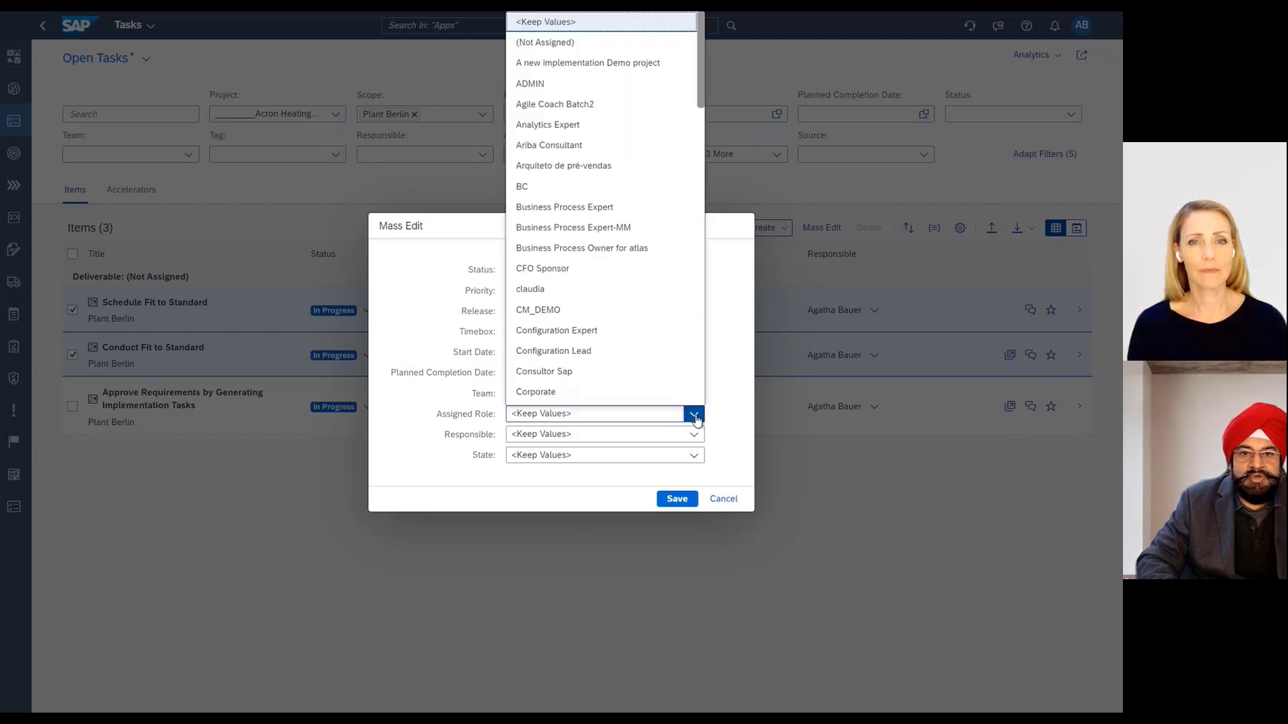
pyautogui.click(579, 275)
pyautogui.click(677, 498)
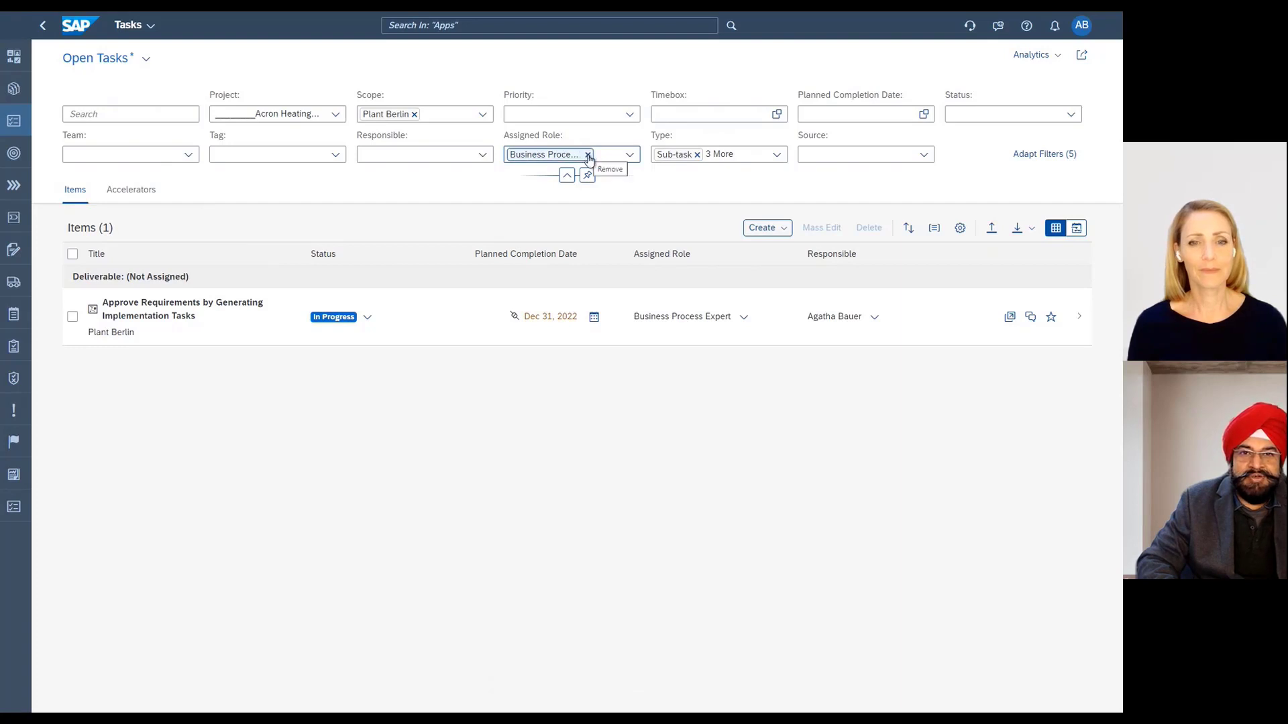
# Step: Replace the Business Process Expert filter on assigned role with CFO Sponsor
pyautogui.click(588, 156)
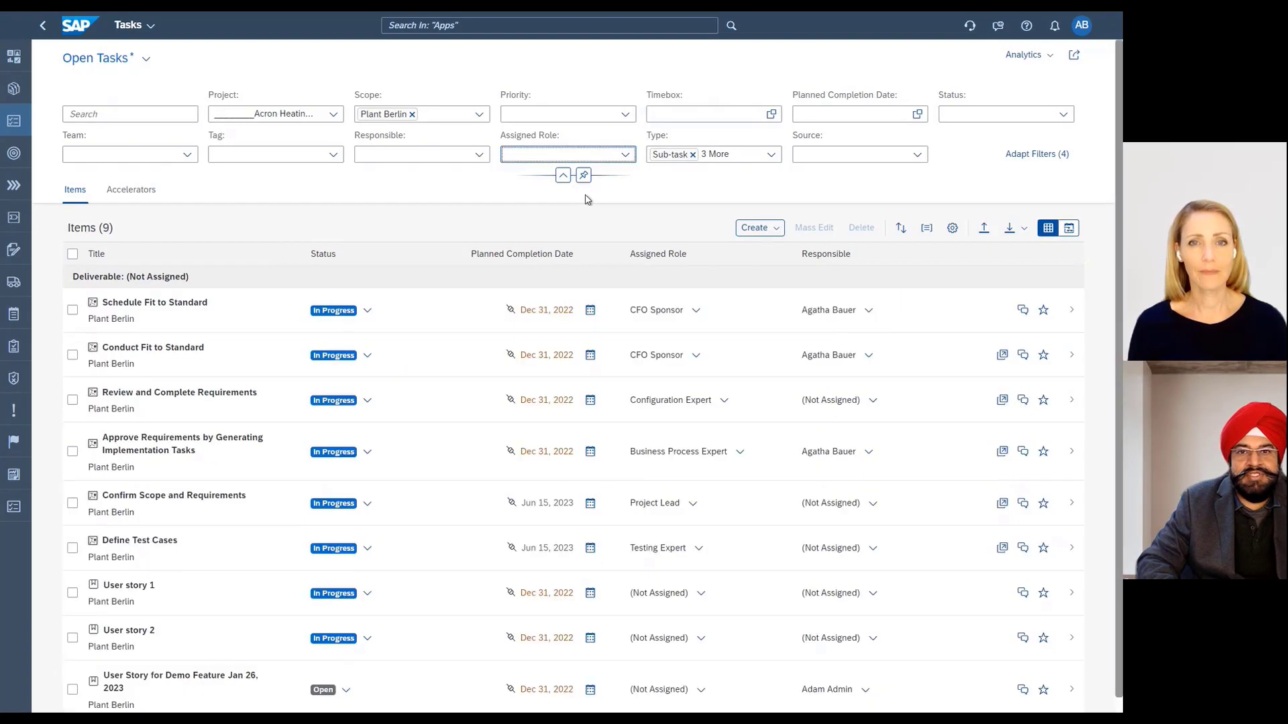
pyautogui.click(627, 161)
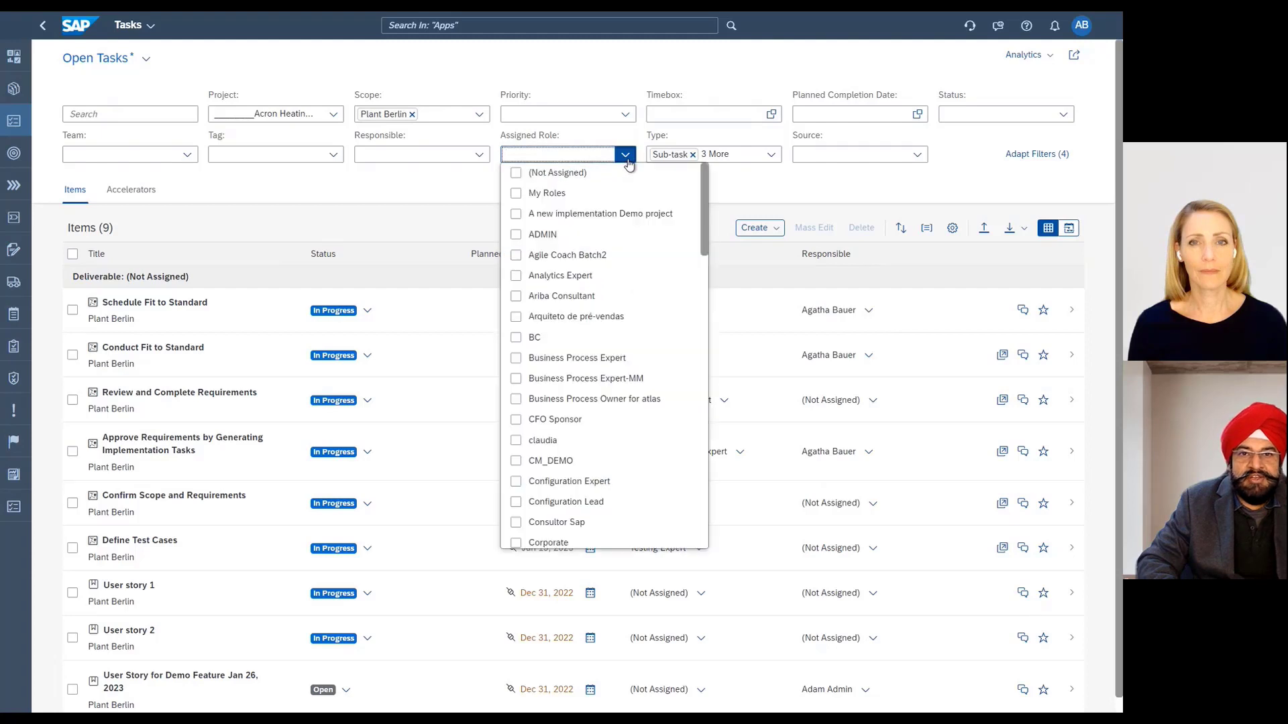
pyautogui.click(523, 422)
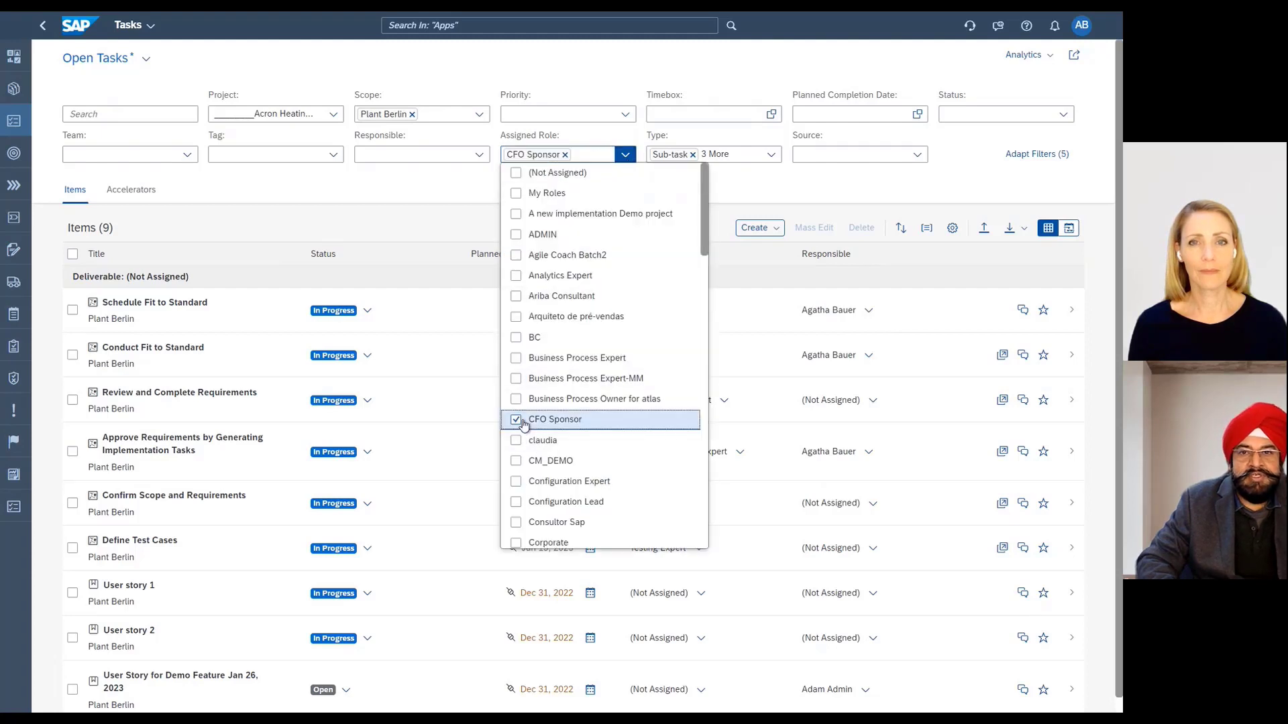
pyautogui.click(827, 467)
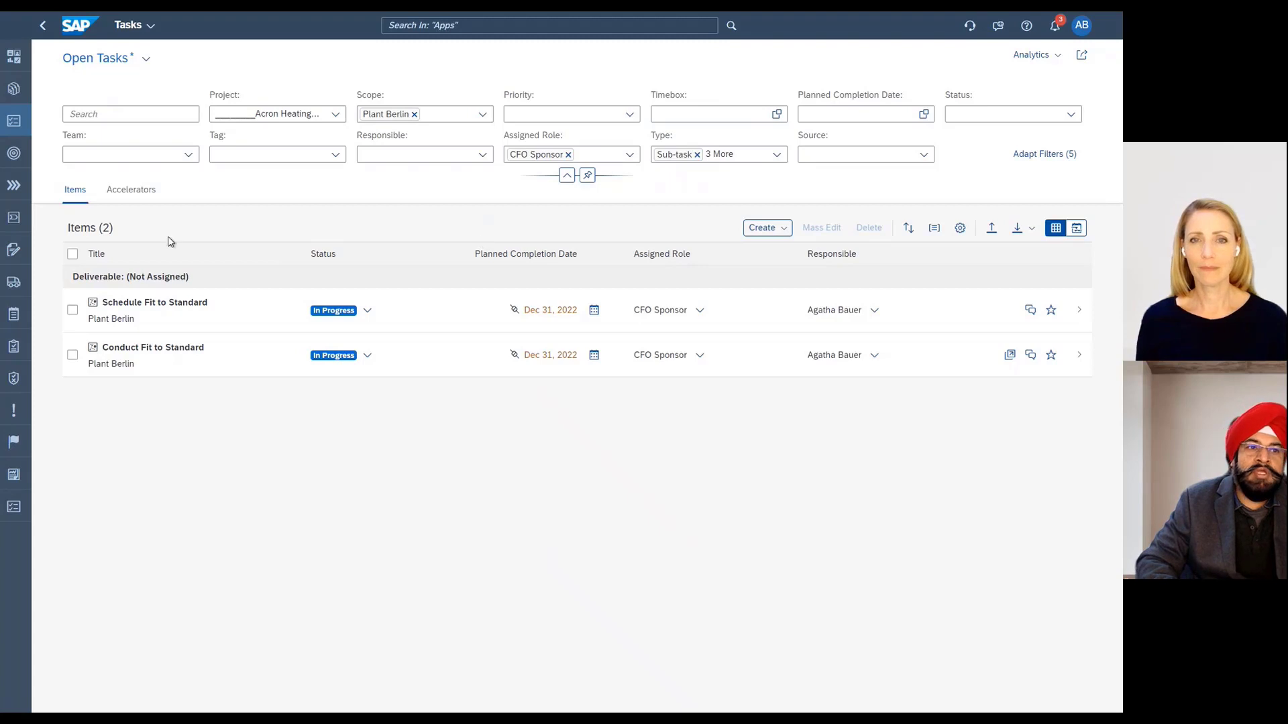
# Step: Open scope management for the project and start a new scope named Plant Paris
pyautogui.click(14, 154)
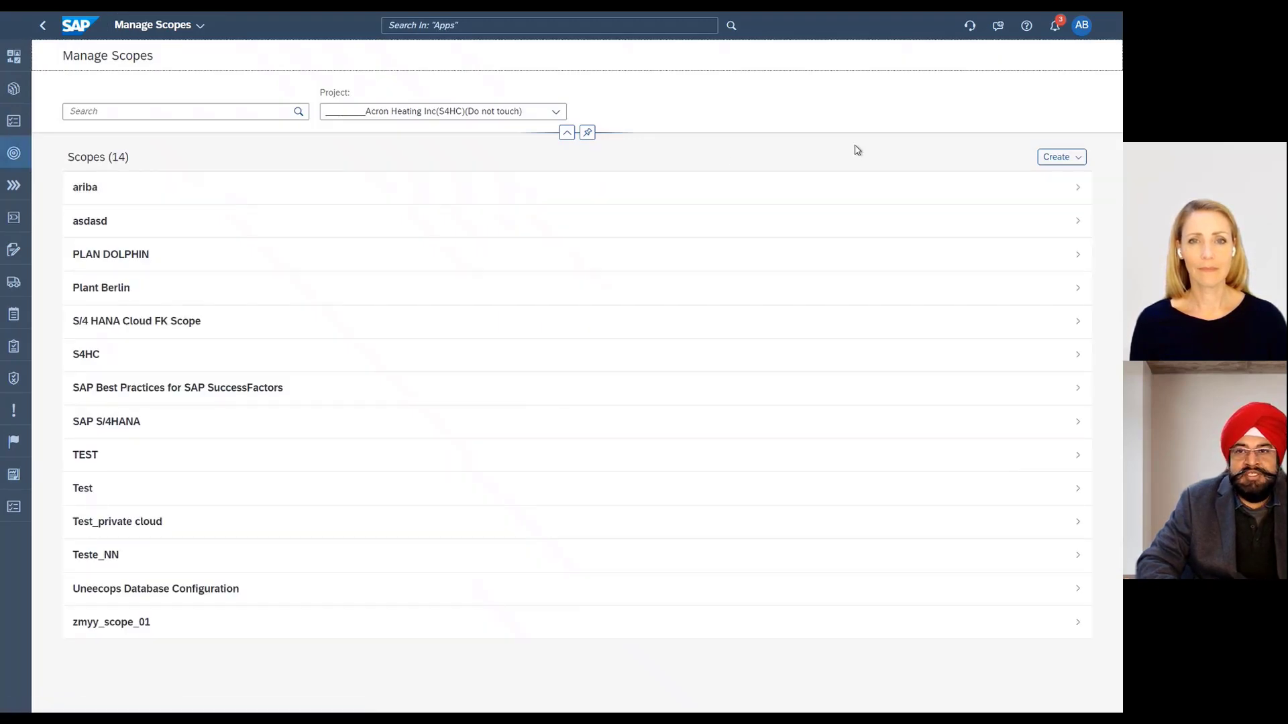
pyautogui.click(1059, 165)
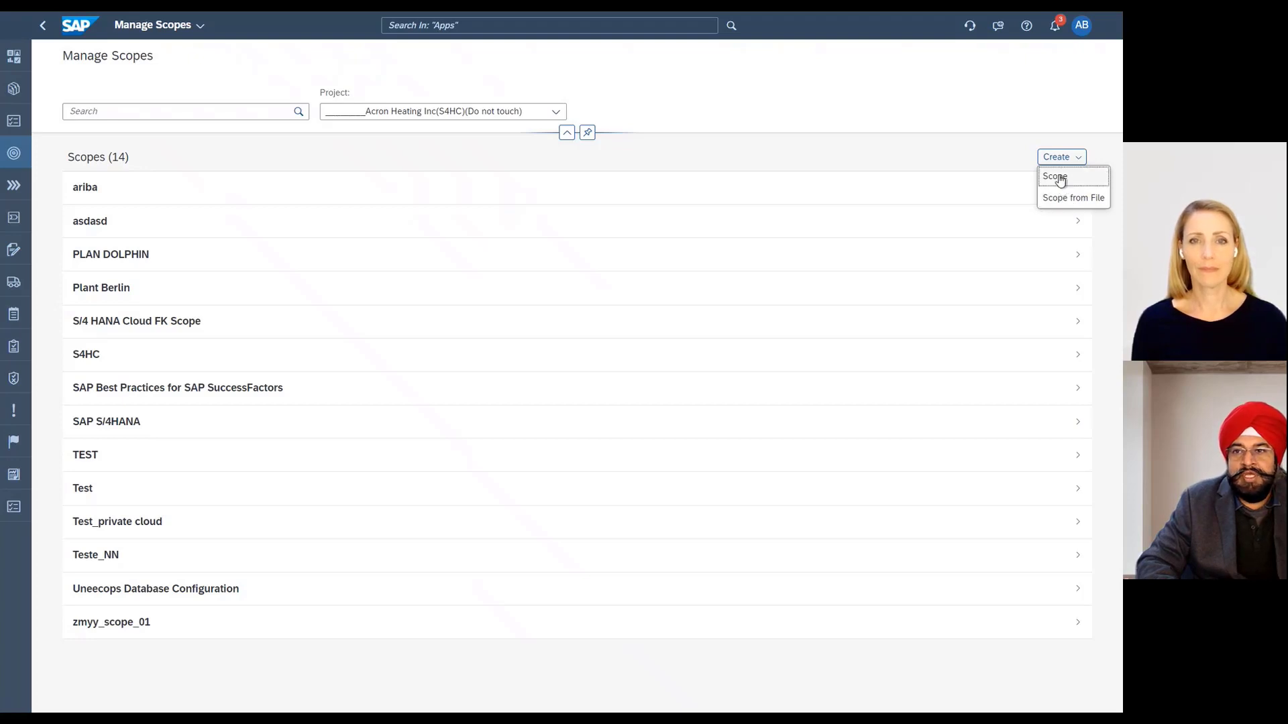
pyautogui.click(1058, 178)
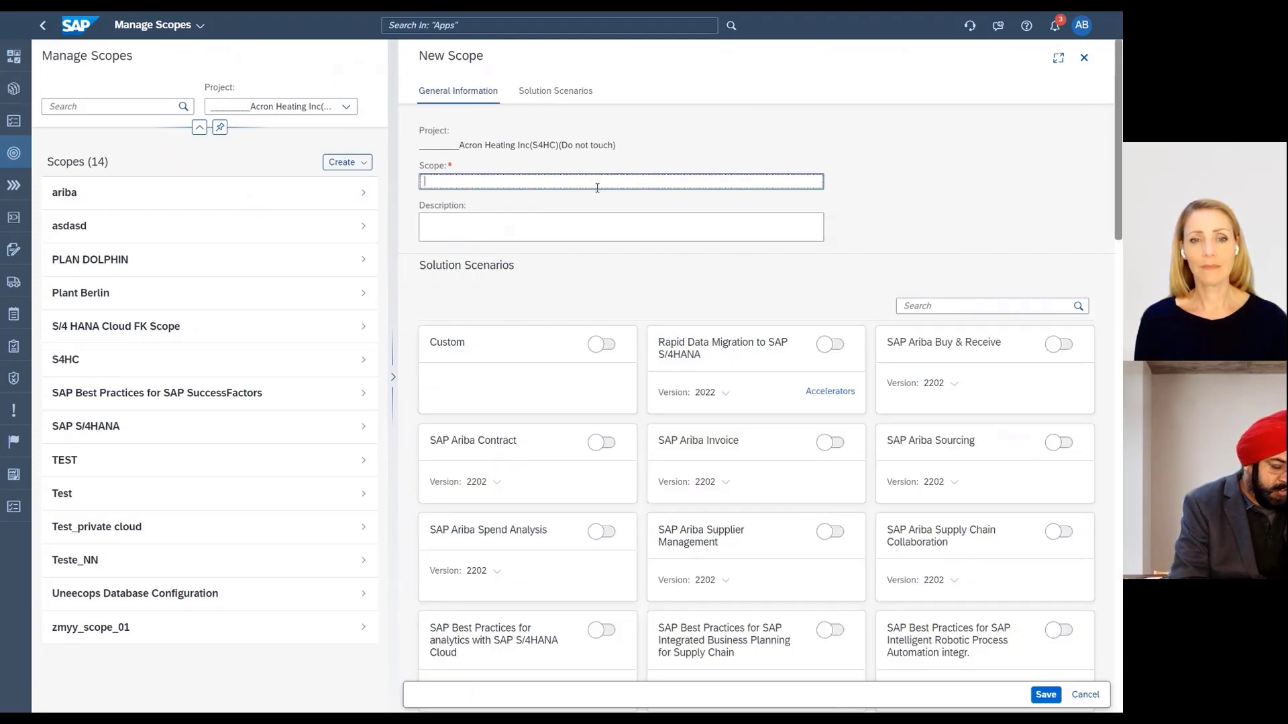
pyautogui.write('Plant P')
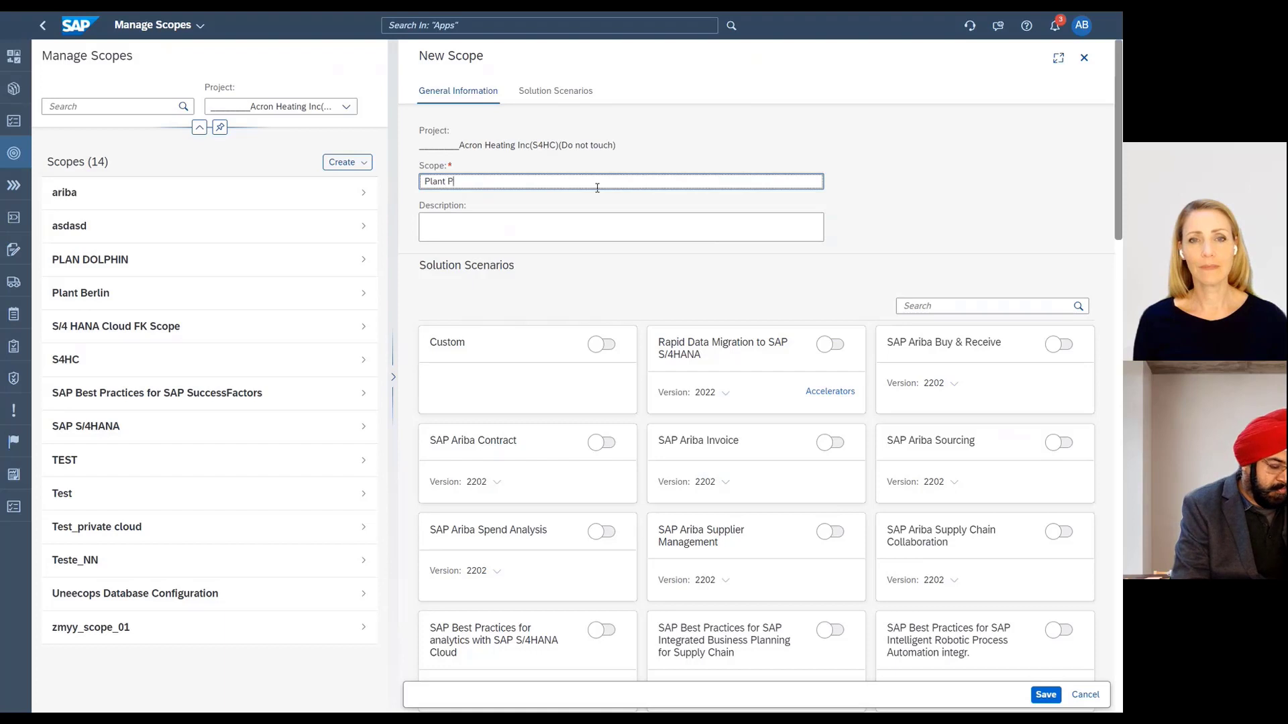
pyautogui.write('aris')
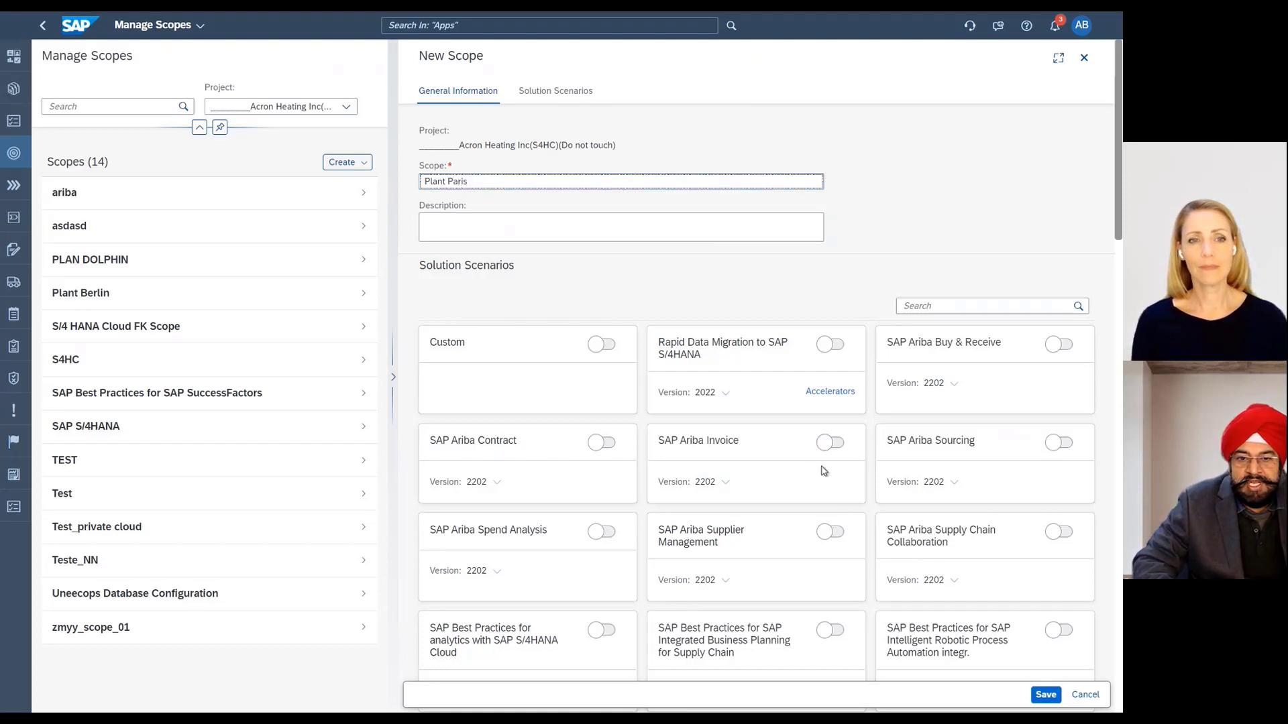
# Step: Search the solution scenarios for S/4, enable SAP Best Practices for SAP S/4HANA Cloud, and save and confirm the scope
pyautogui.scroll(-1, 758, 530)
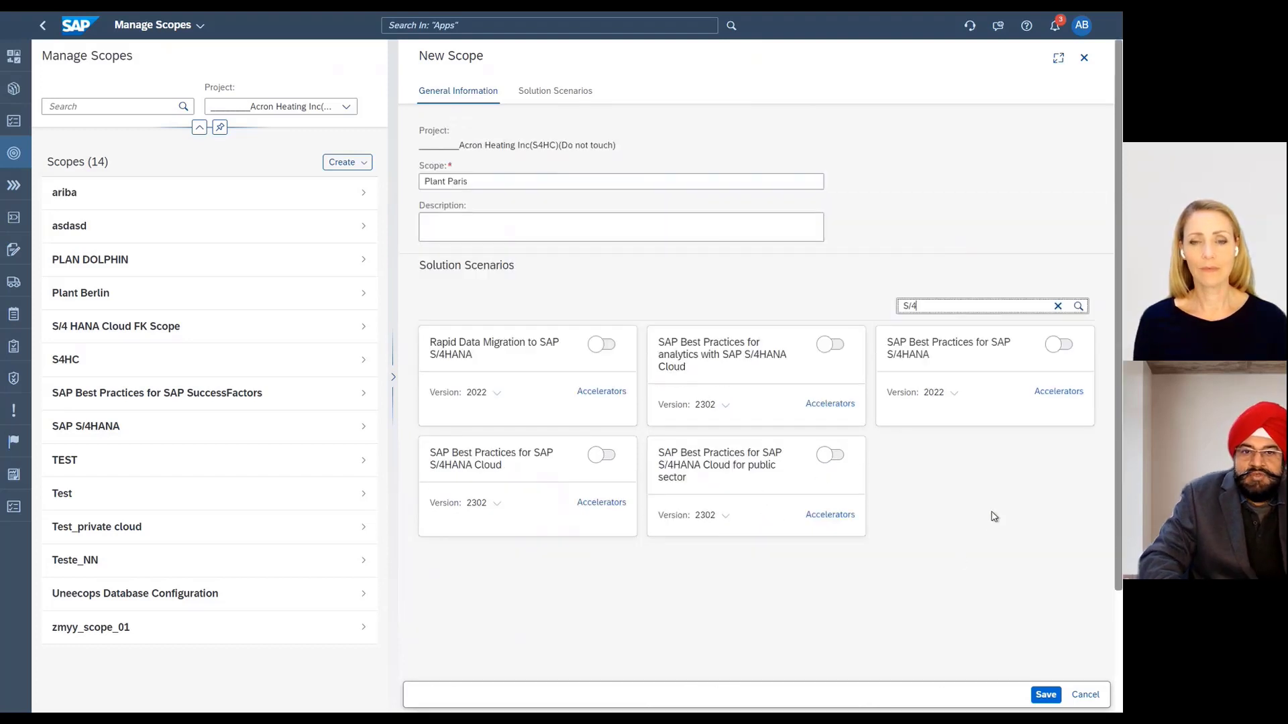
pyautogui.click(604, 457)
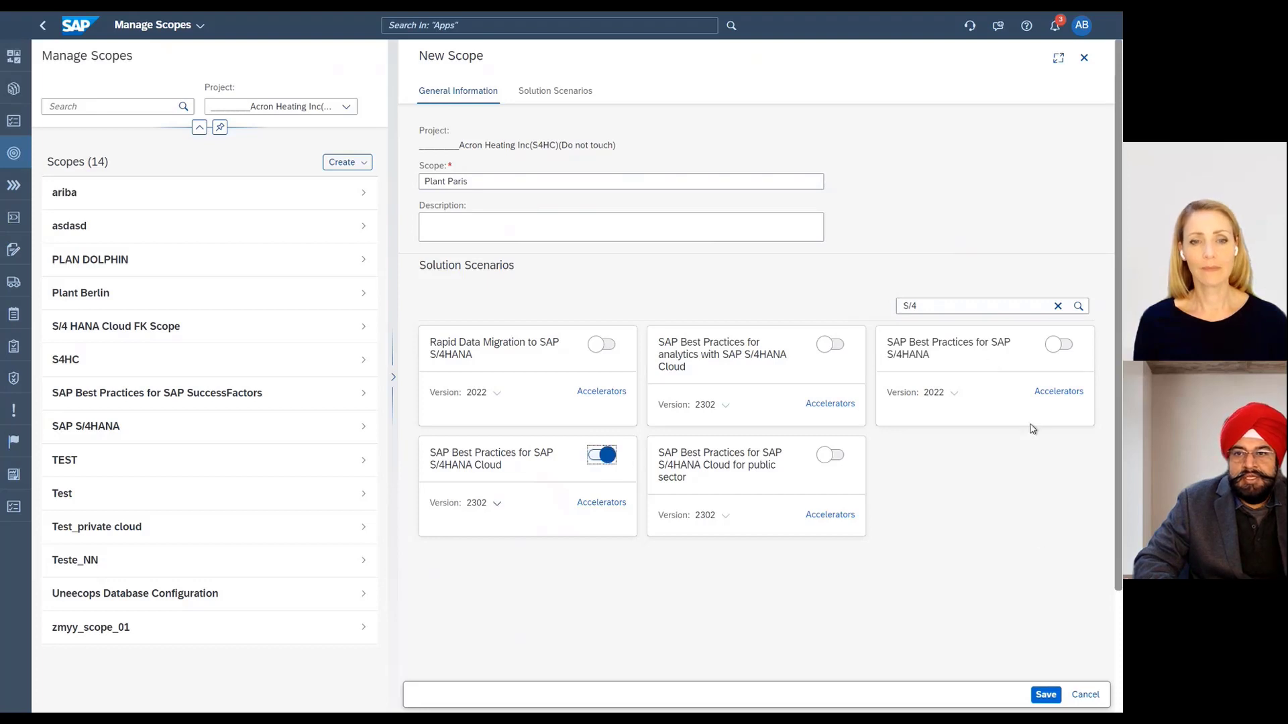
pyautogui.click(1038, 693)
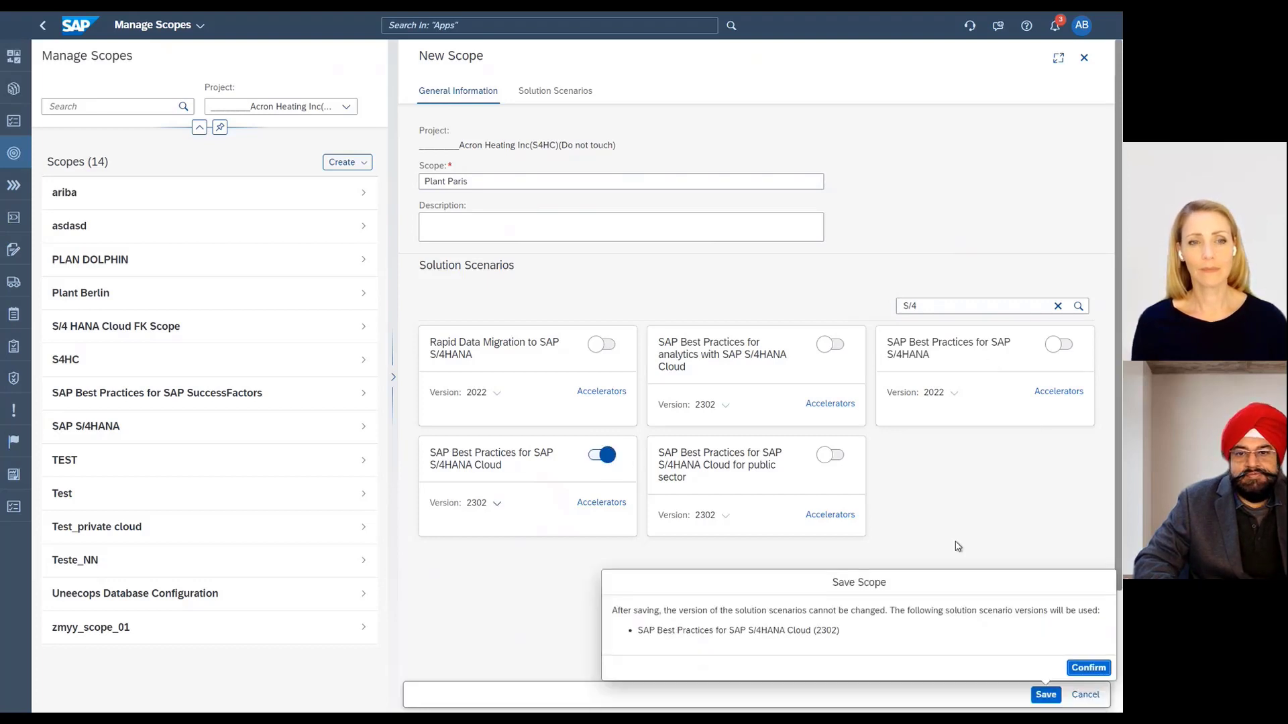
pyautogui.click(1086, 667)
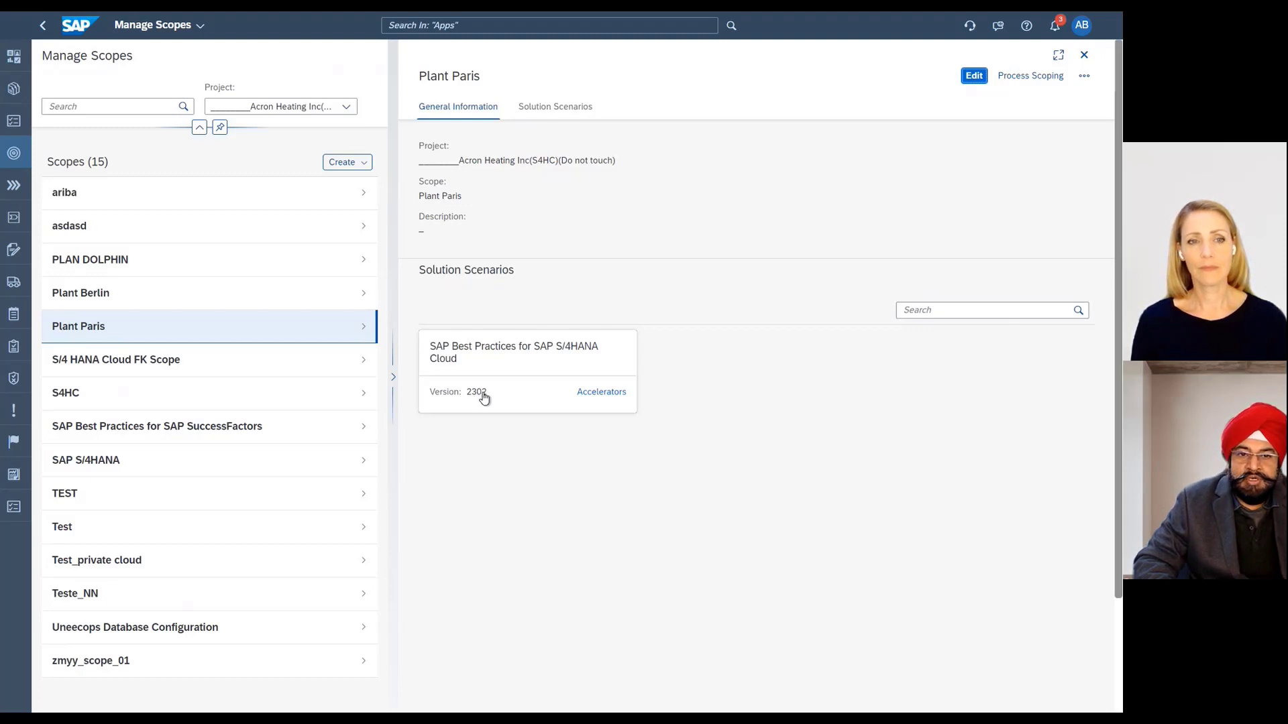
# Step: Look through the accelerators of Plant Paris's solution scenario, and open and examine its list of solution processes
pyautogui.click(596, 396)
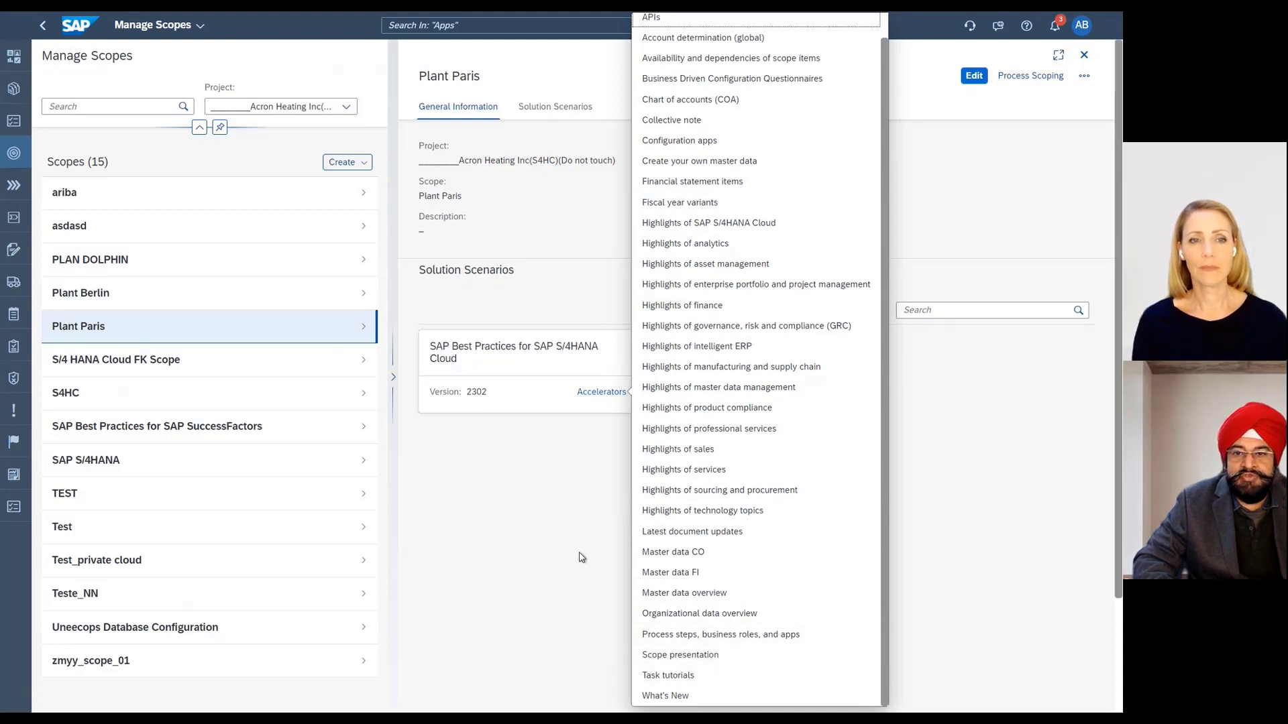
pyautogui.click(583, 497)
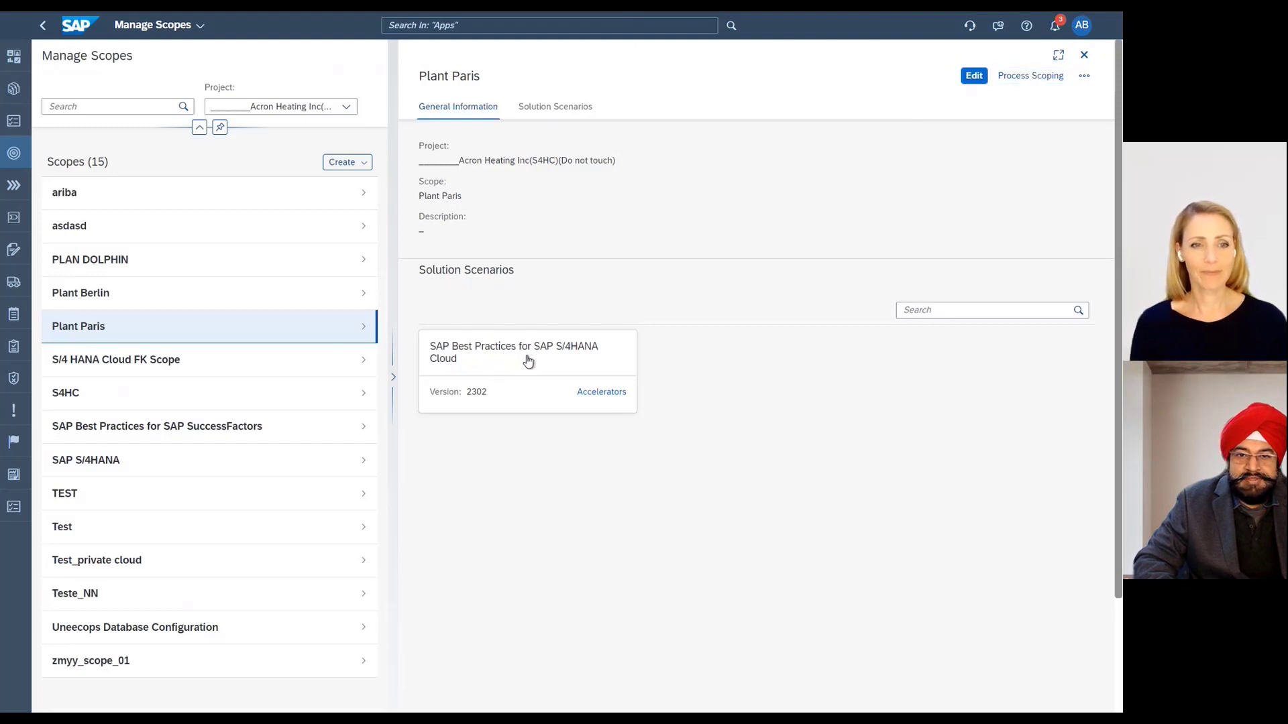
pyautogui.click(591, 370)
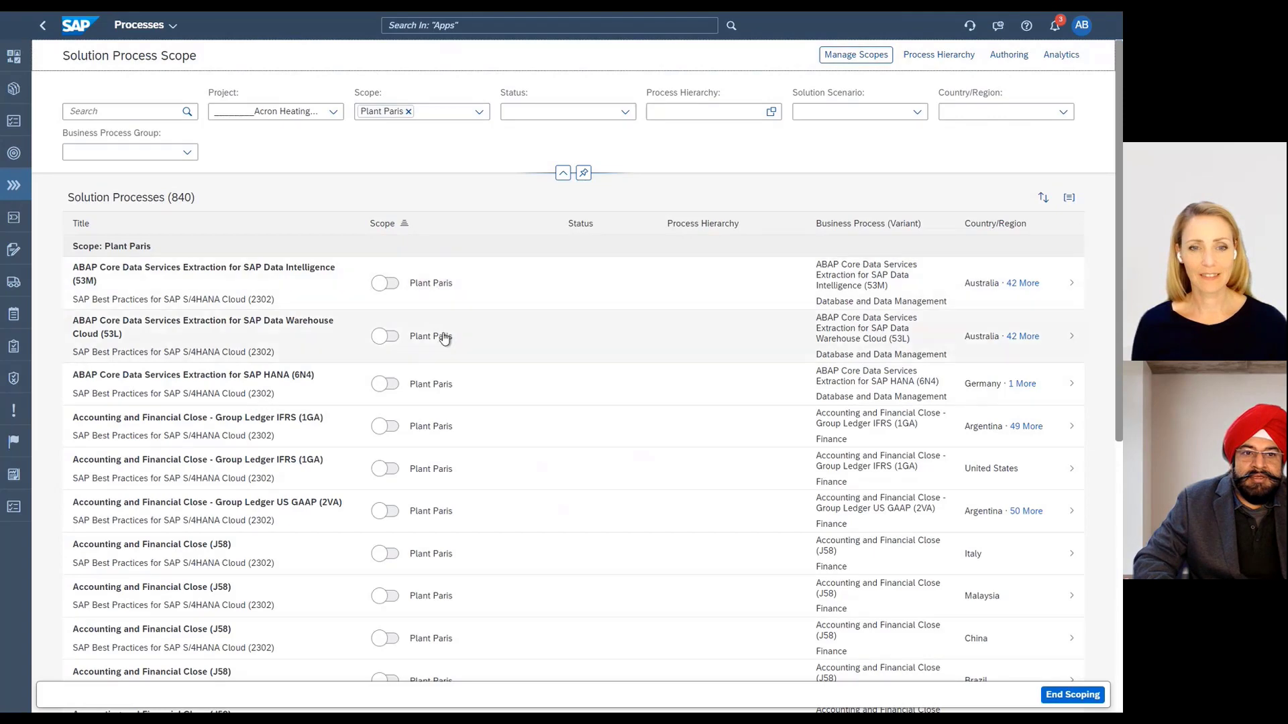
pyautogui.scroll(-3, 450, 319)
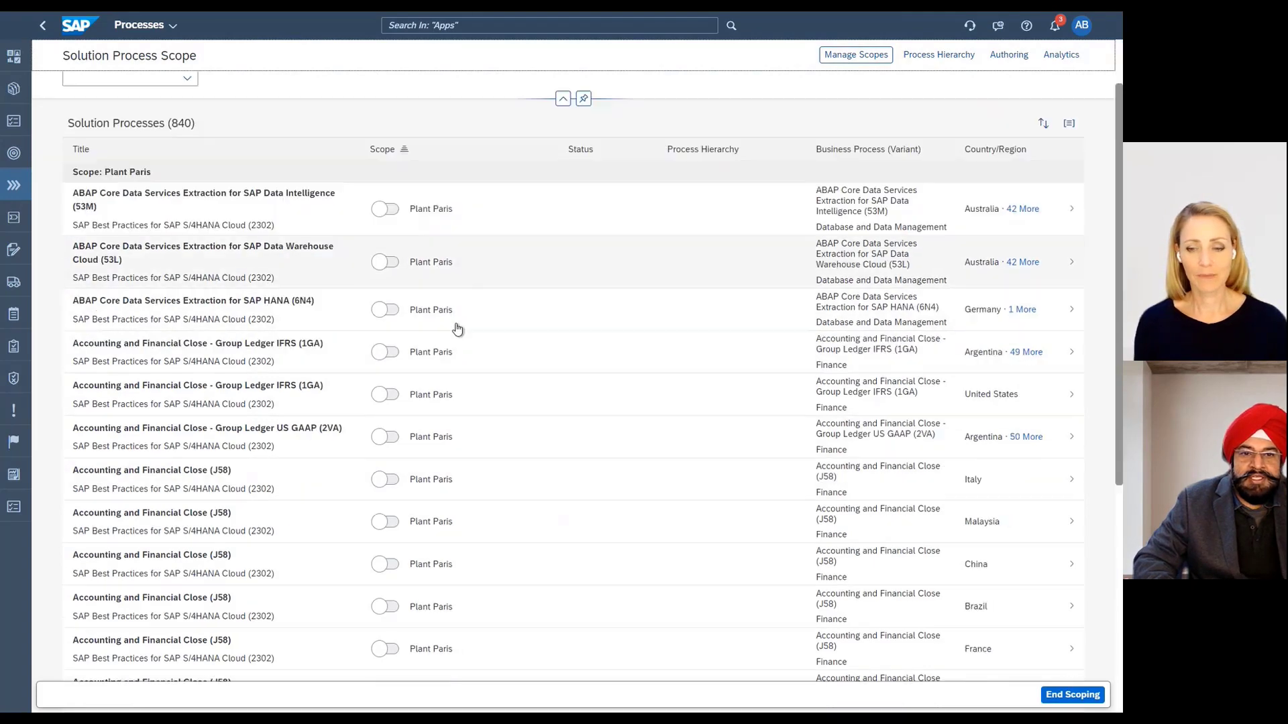
pyautogui.scroll(5, 454, 320)
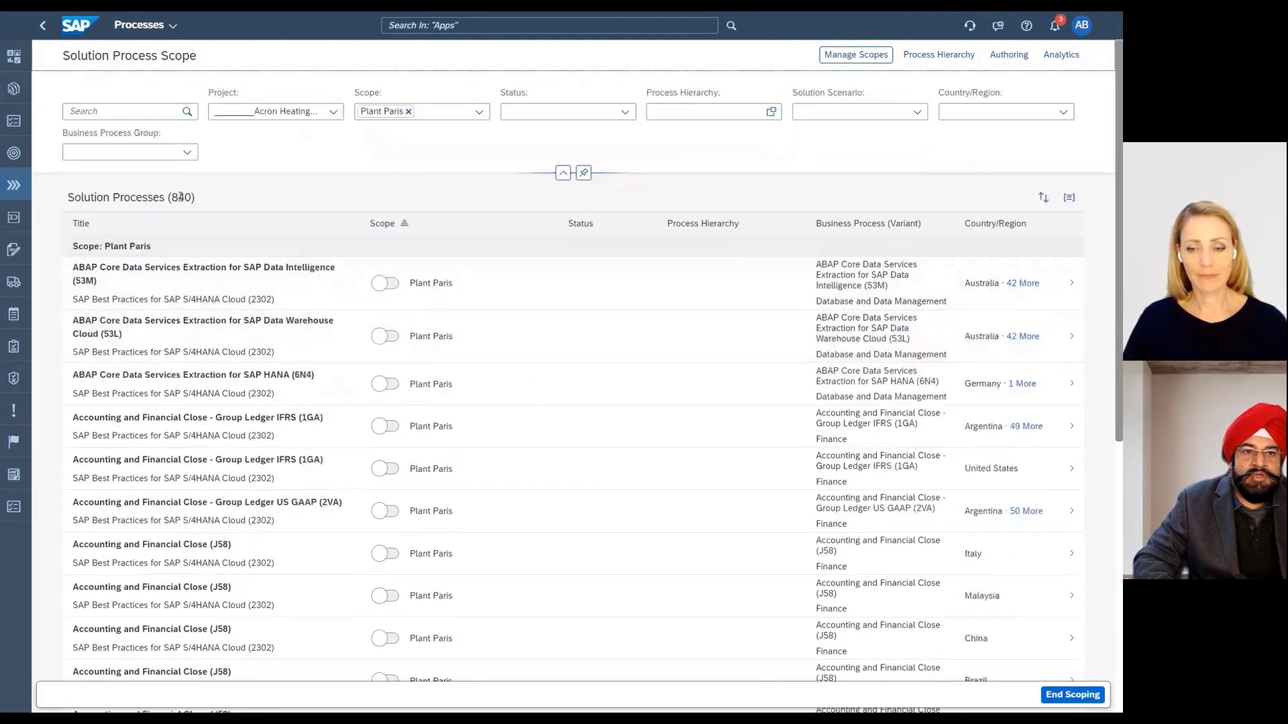
pyautogui.moveTo(170, 198); pyautogui.dragTo(188, 198)
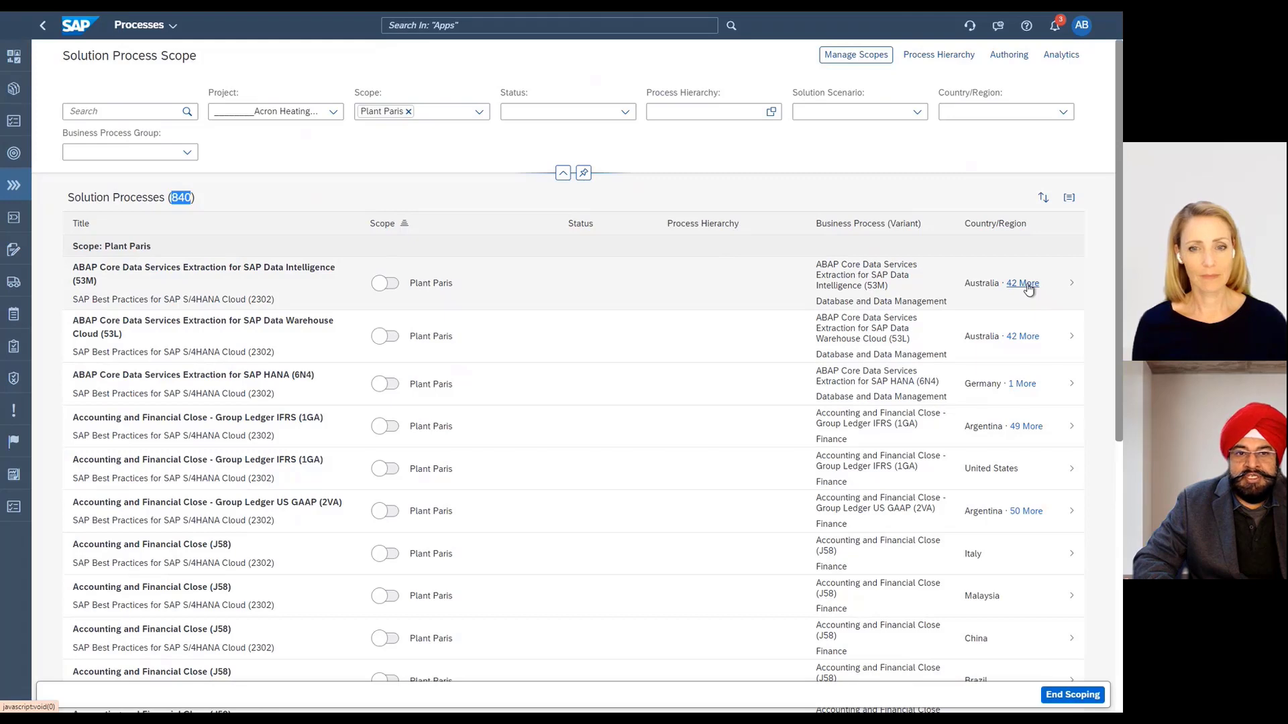
# Step: Add the three ABAP Core Data Services Extraction processes and the first Accounting and Financial Close - Group Ledger IFRS (1GA) to Plant Paris, and end scoping
pyautogui.click(393, 284)
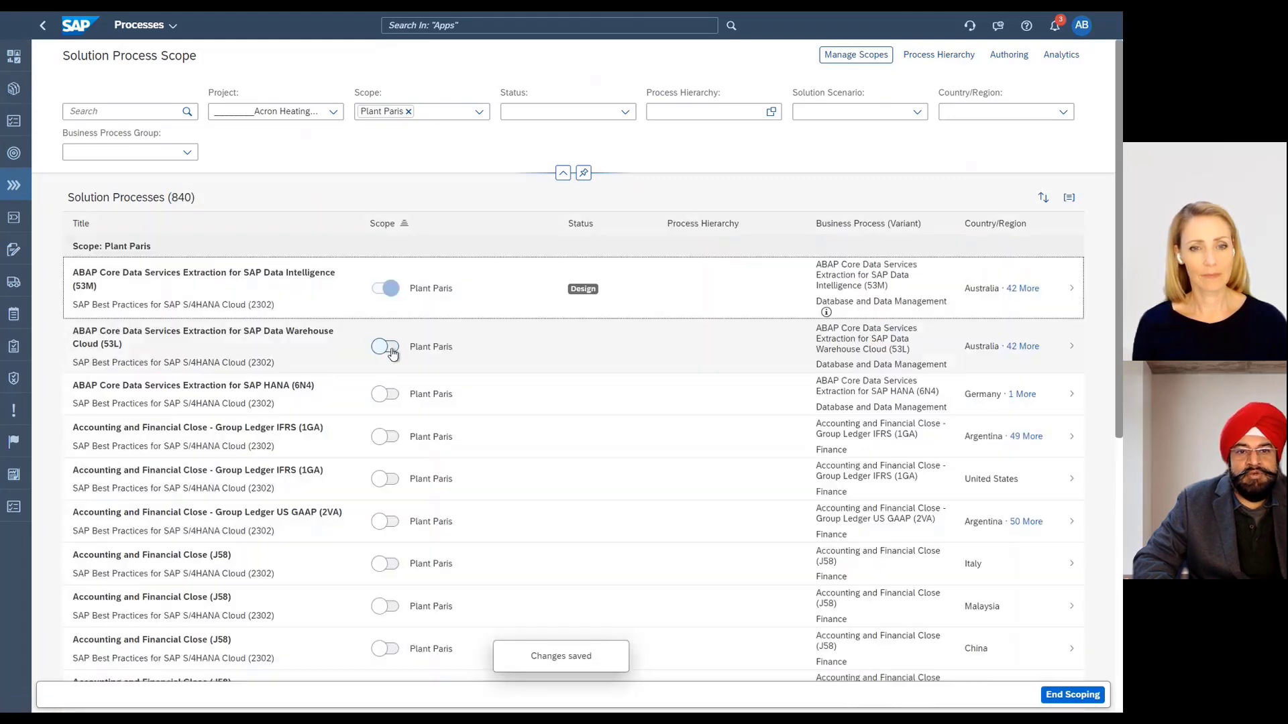
pyautogui.click(393, 352)
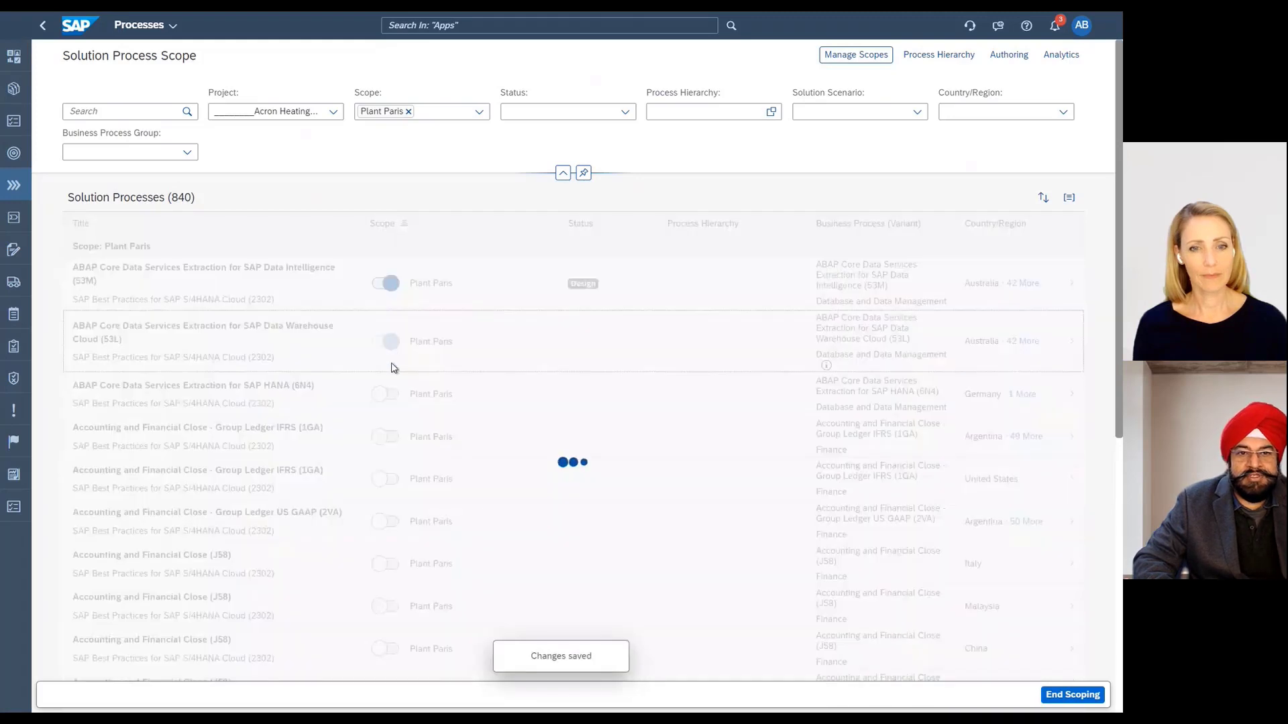
pyautogui.click(396, 396)
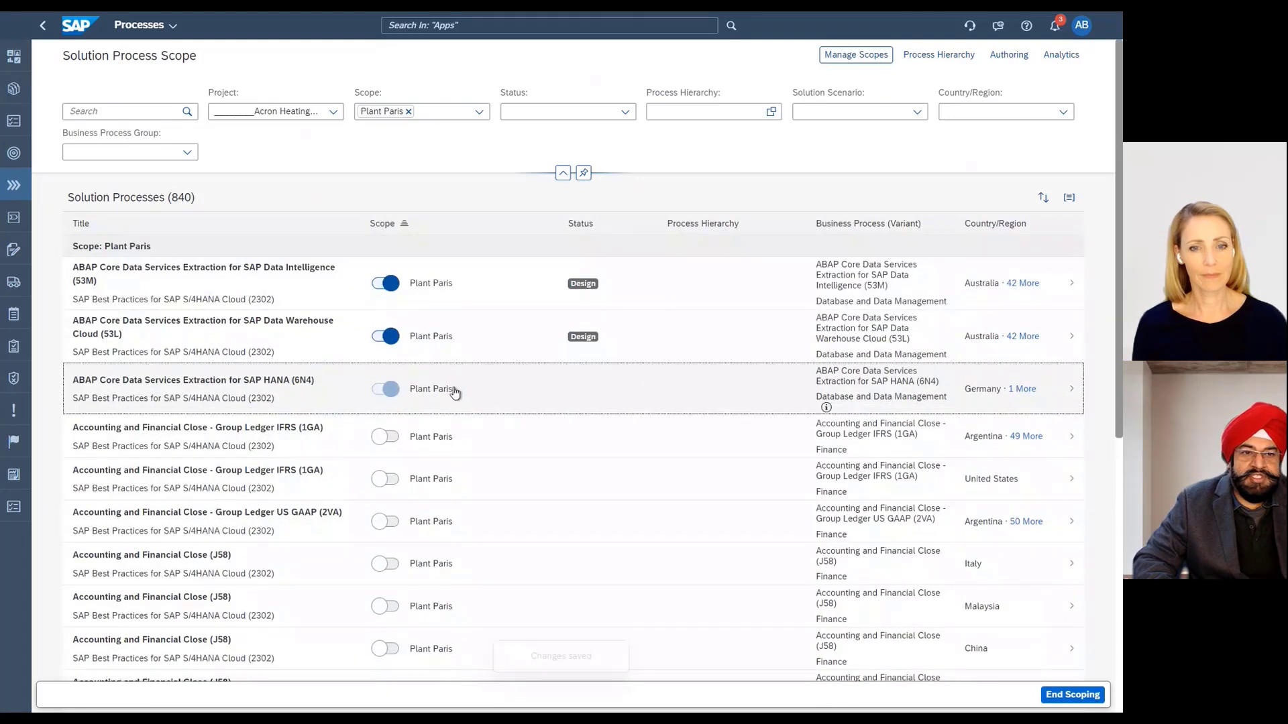
pyautogui.click(393, 440)
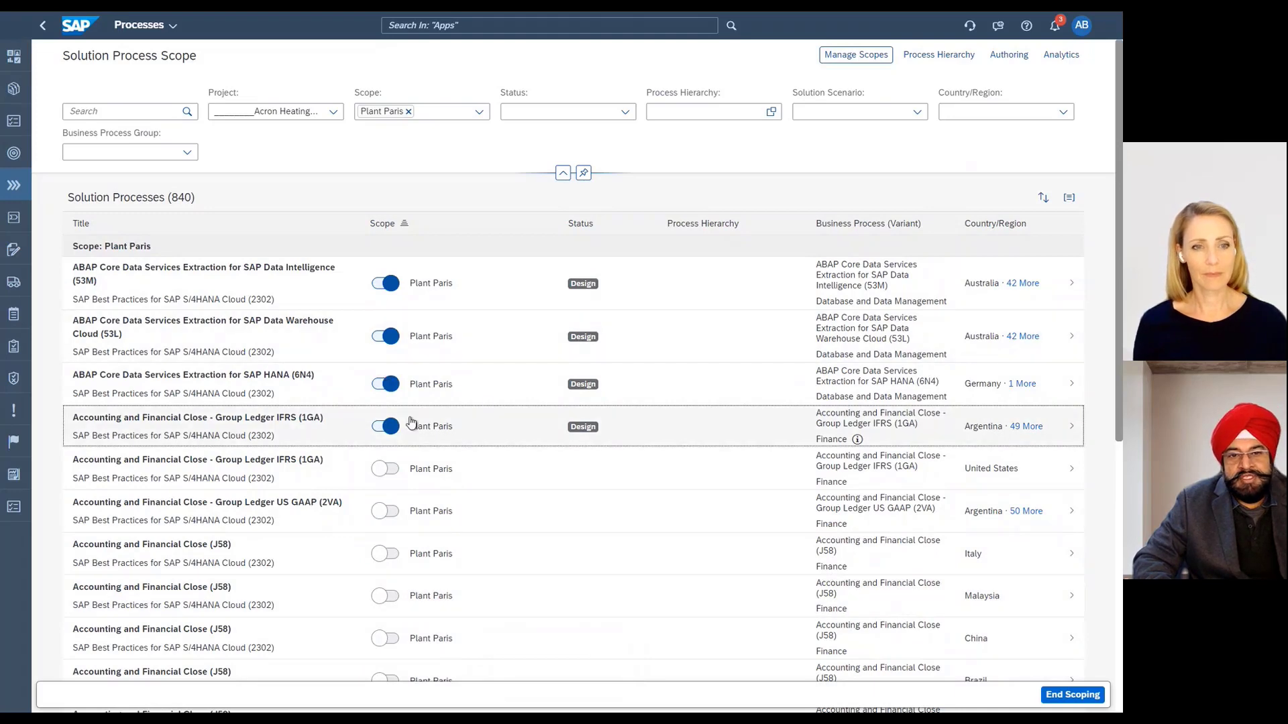
pyautogui.click(1073, 695)
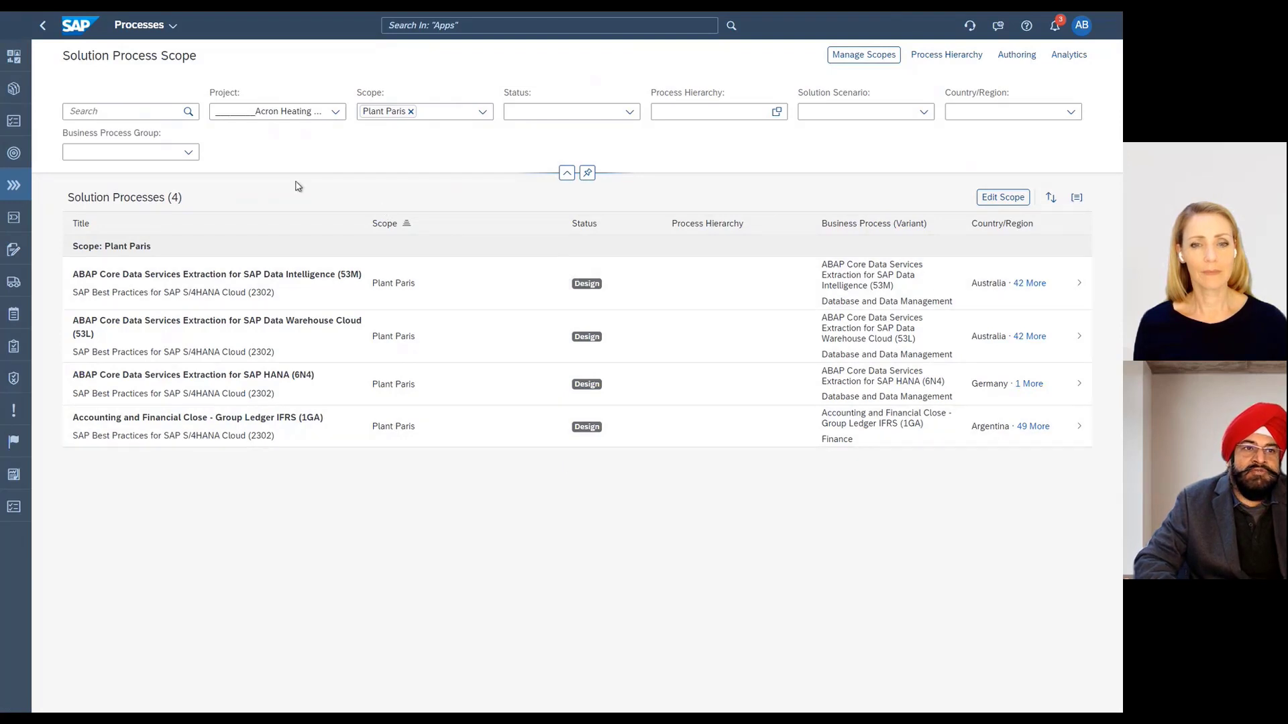
# Step: Open the Acron Heating Inc(S4HC) project's timeboxes and review its phases, sprints and milestones
pyautogui.click(14, 90)
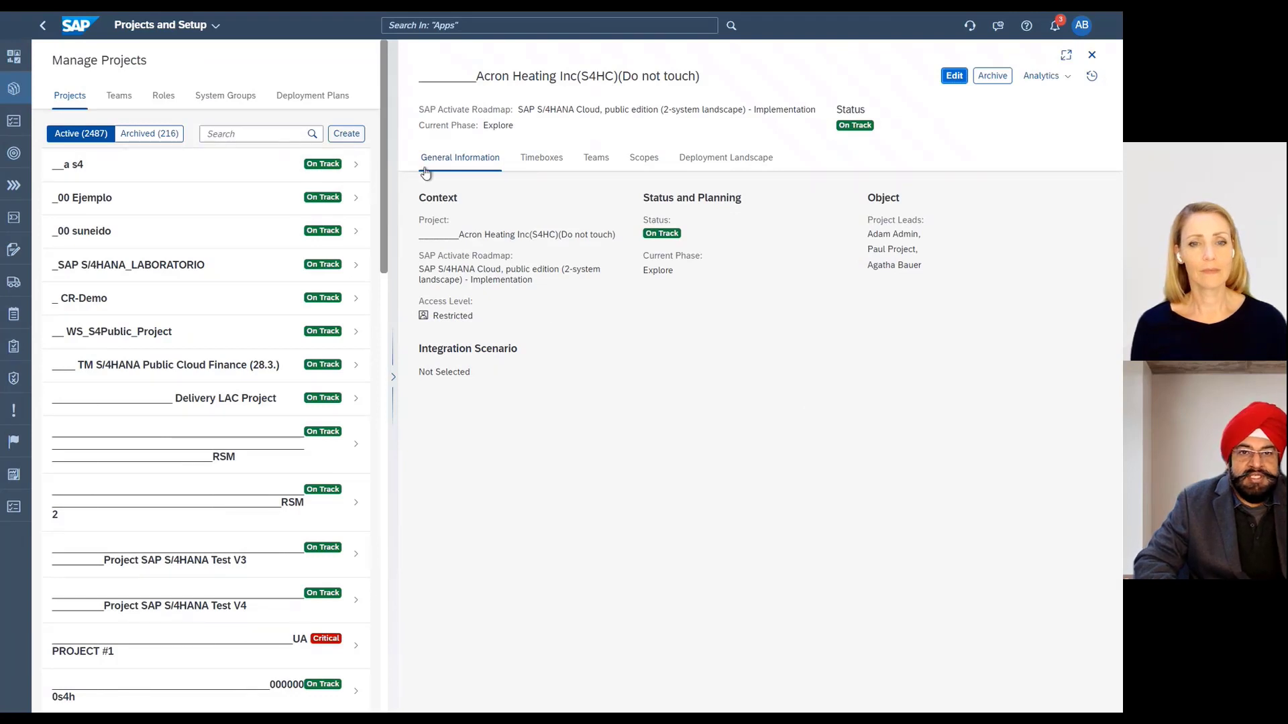
pyautogui.click(546, 161)
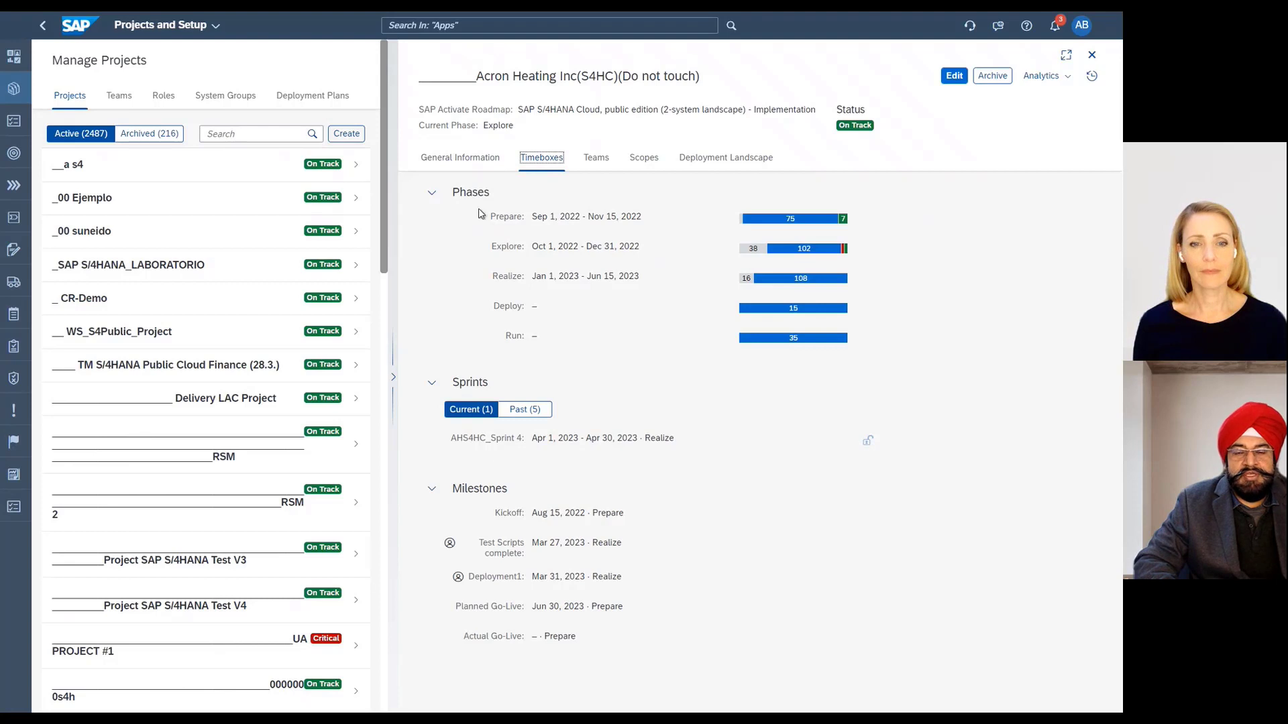
pyautogui.moveTo(452, 193); pyautogui.dragTo(489, 204)
pyautogui.click(460, 379)
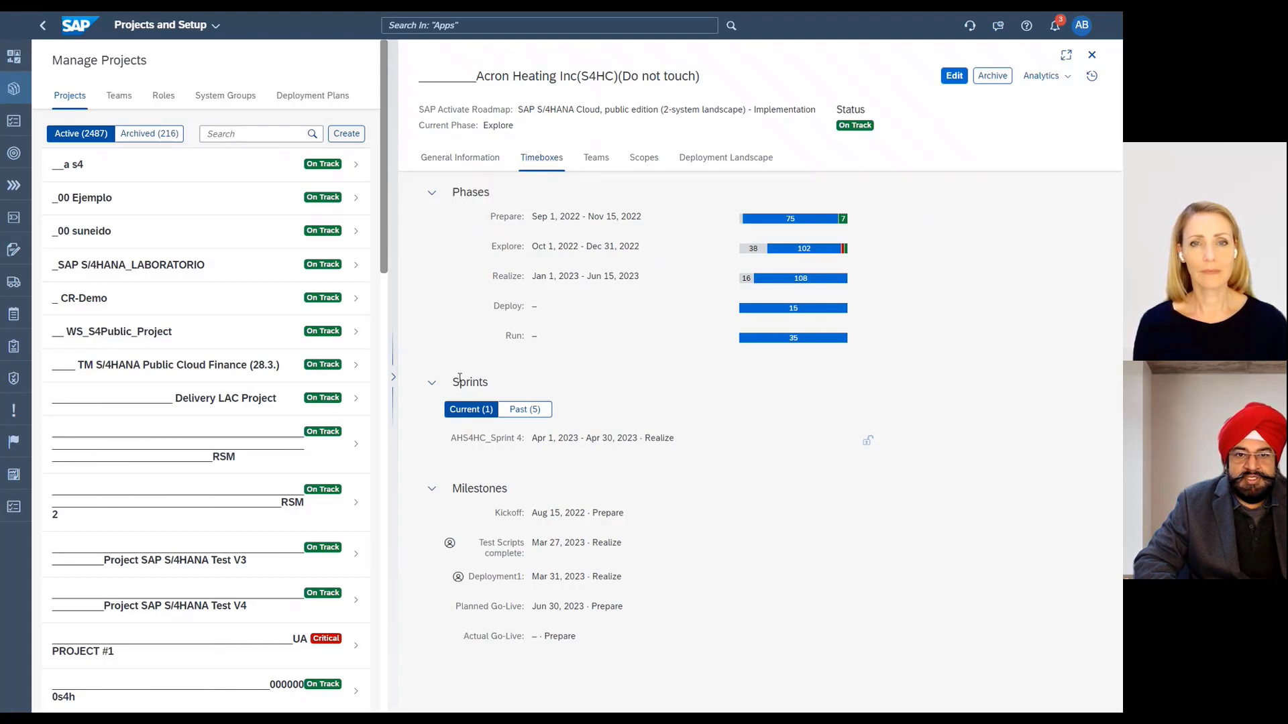
pyautogui.doubleClick(460, 379)
pyautogui.click(535, 489)
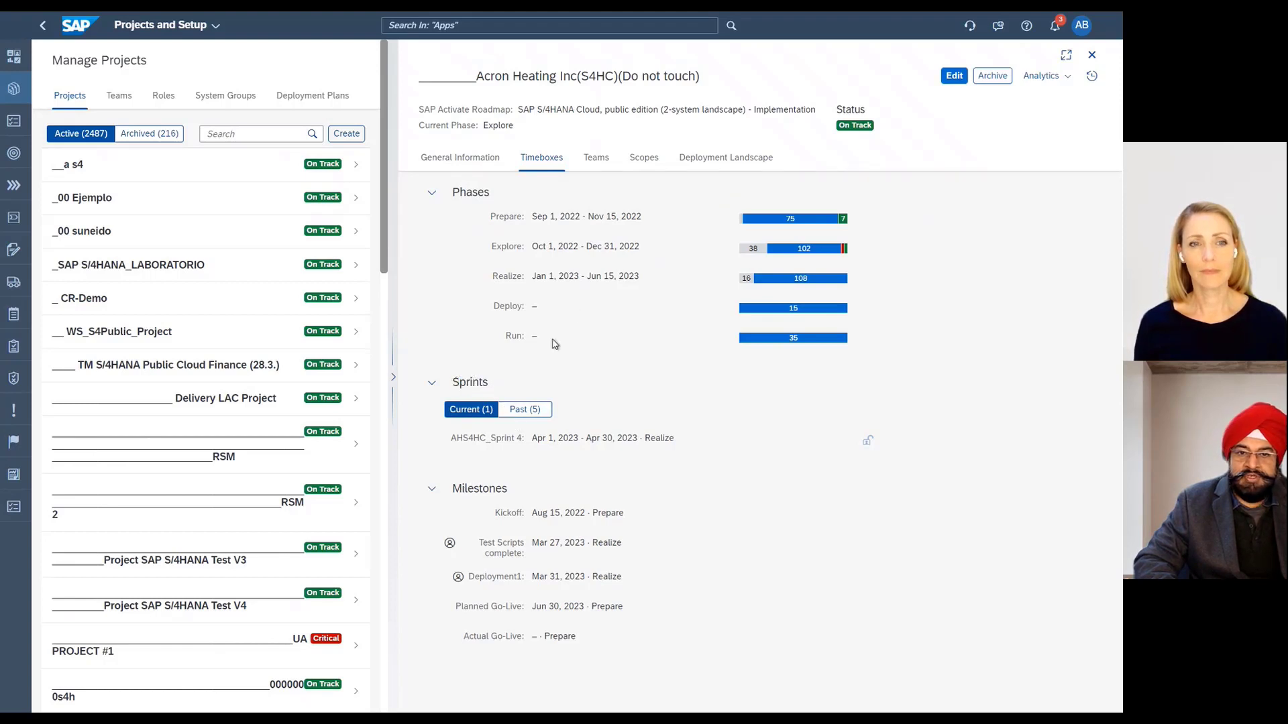
# Step: Open the project's timeboxes for editing, and close and reopen AHS4HC_Sprint 4 for task assignment
pyautogui.click(955, 78)
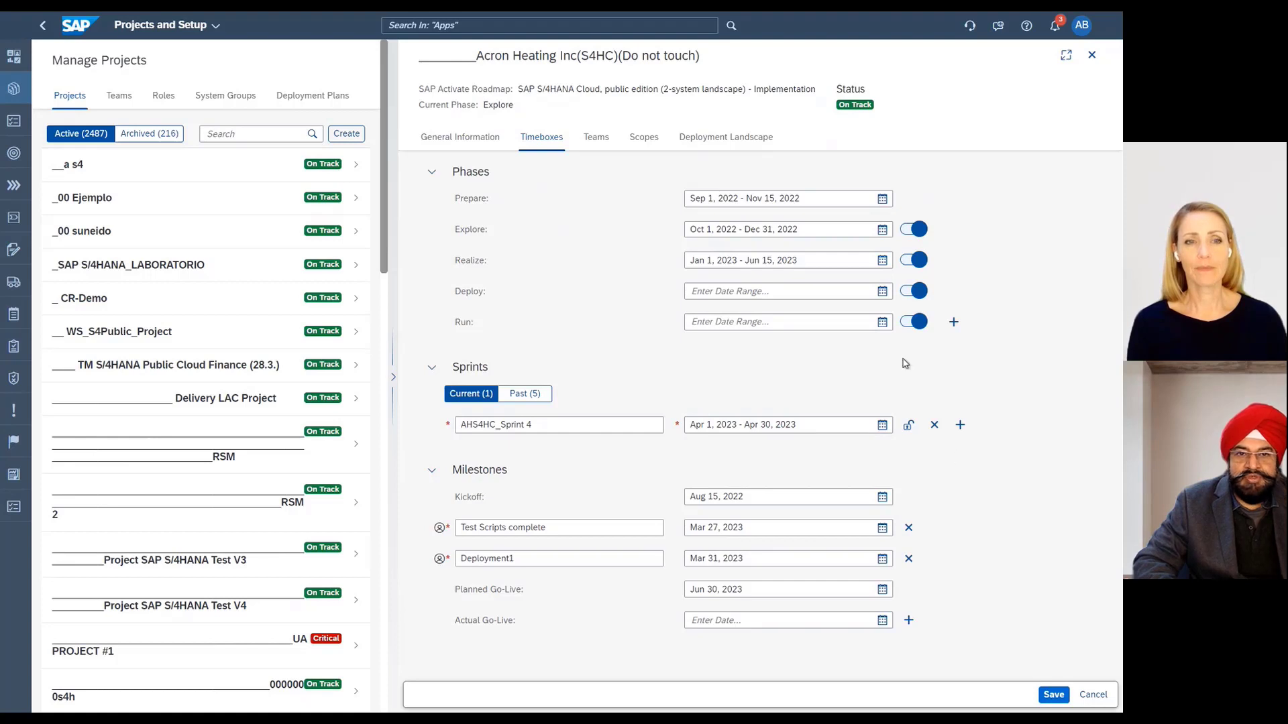
pyautogui.click(743, 424)
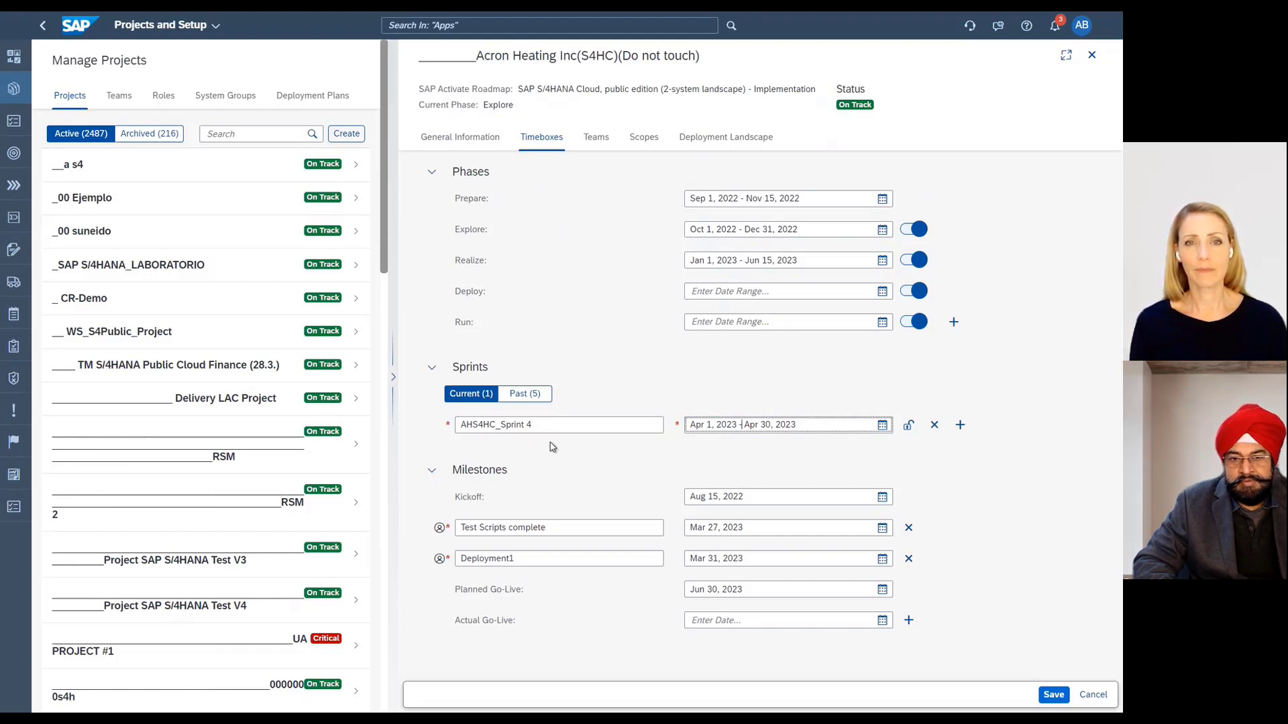
pyautogui.click(909, 426)
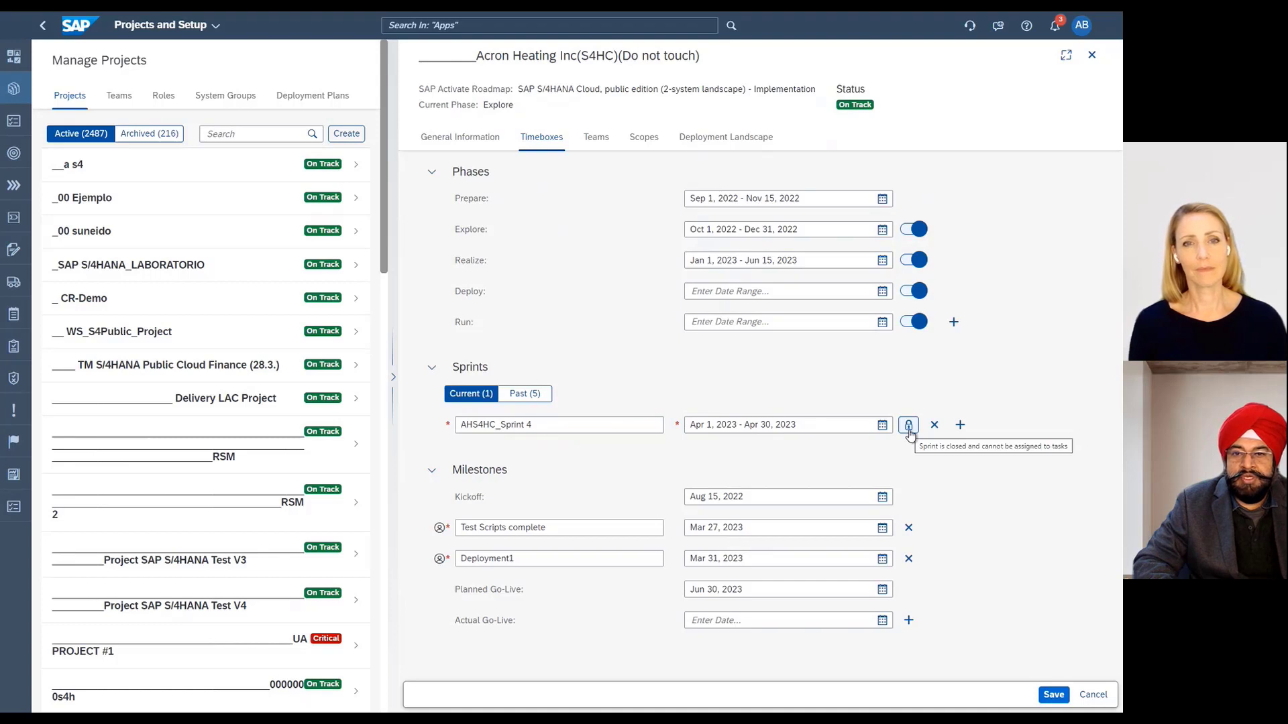
pyautogui.click(909, 426)
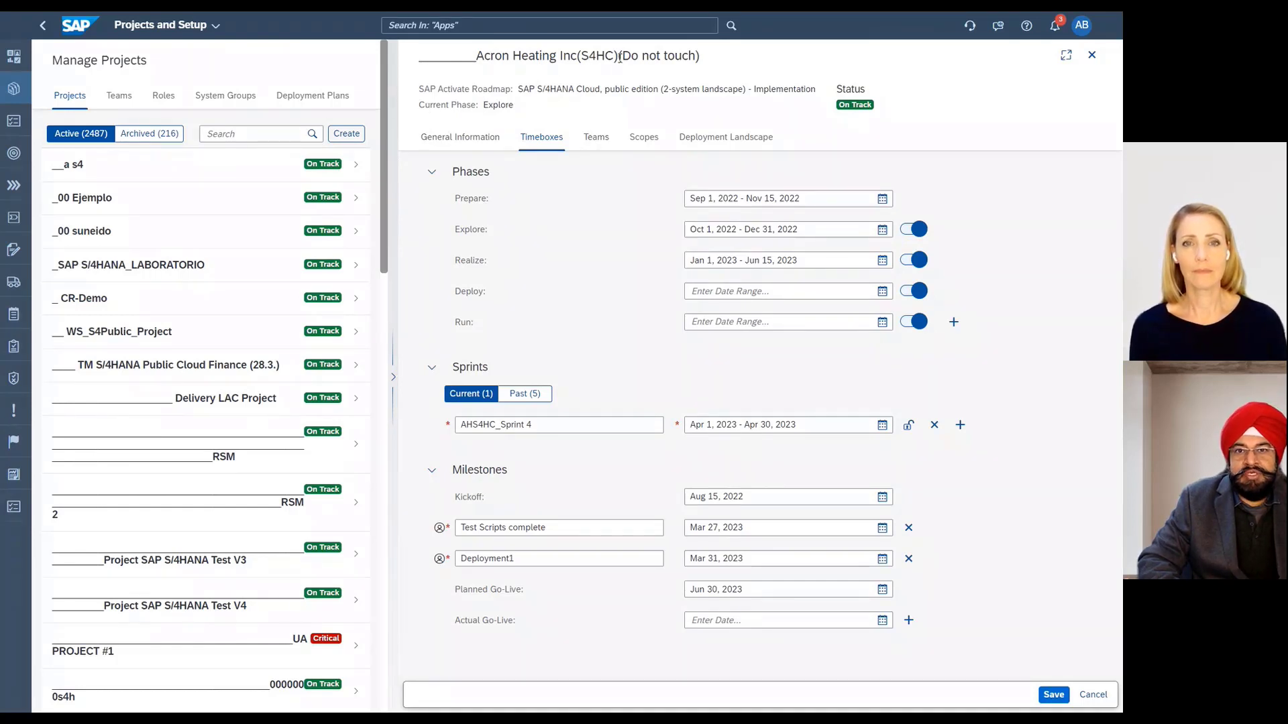
# Step: Search the projects for acron and open Acron Heating Inc(SFSF), discarding the unsaved changes to the S4HC project
pyautogui.moveTo(620, 56); pyautogui.dragTo(479, 57)
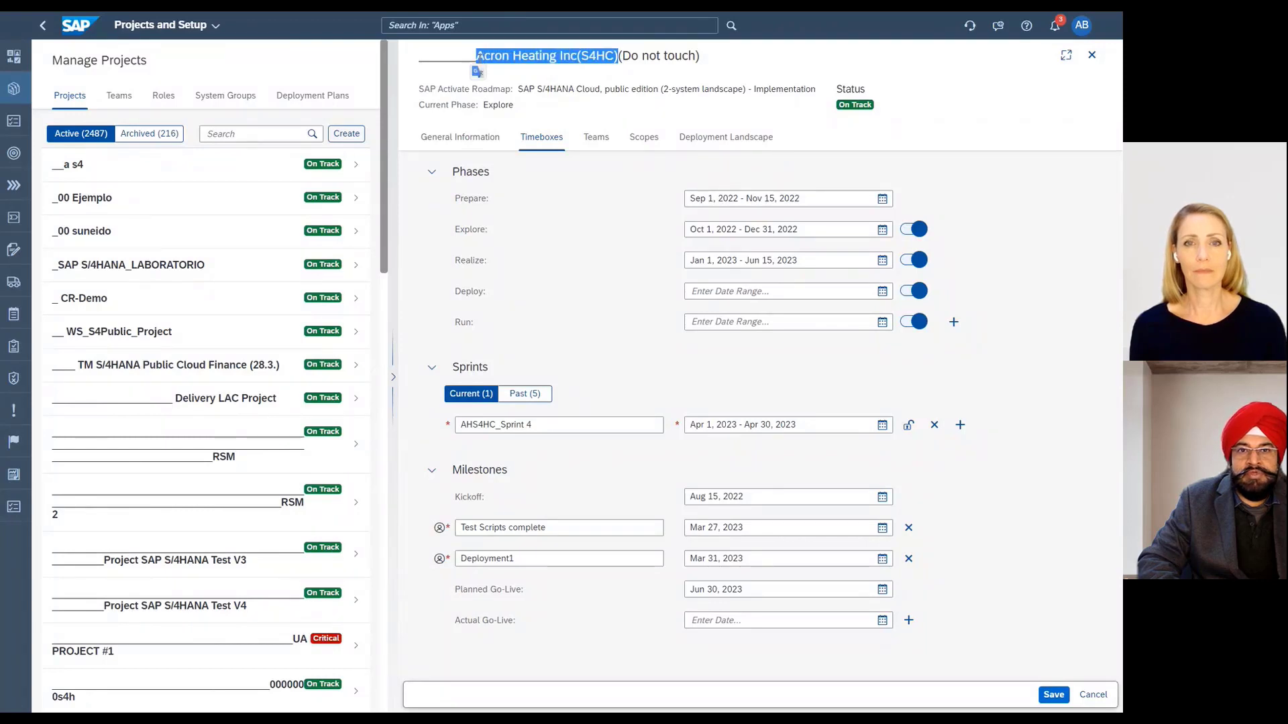
pyautogui.click(620, 119)
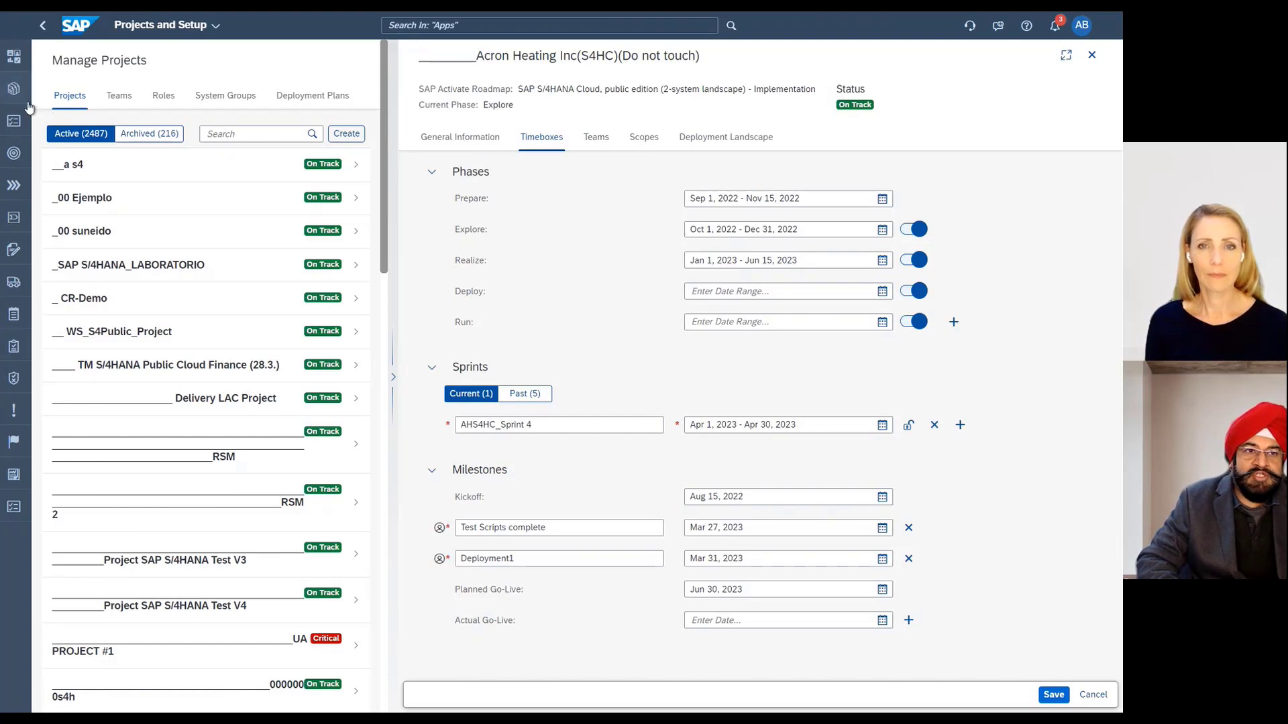
pyautogui.click(13, 90)
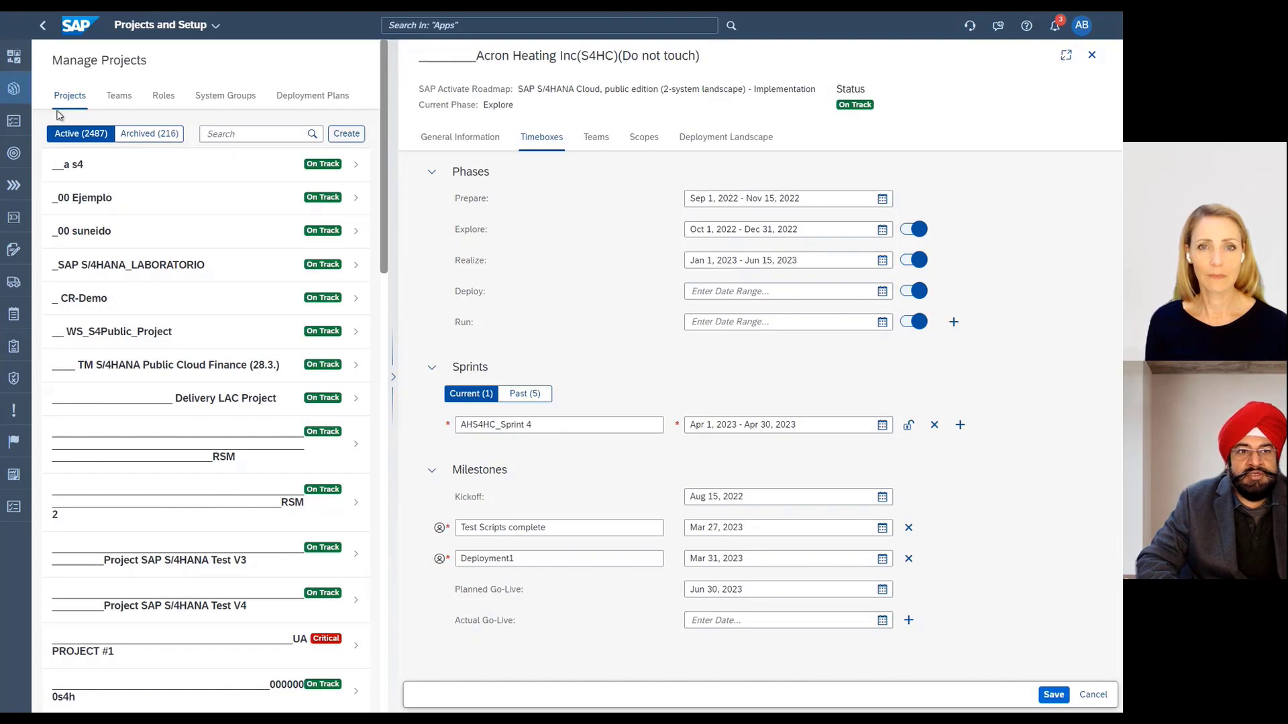
pyautogui.click(258, 133)
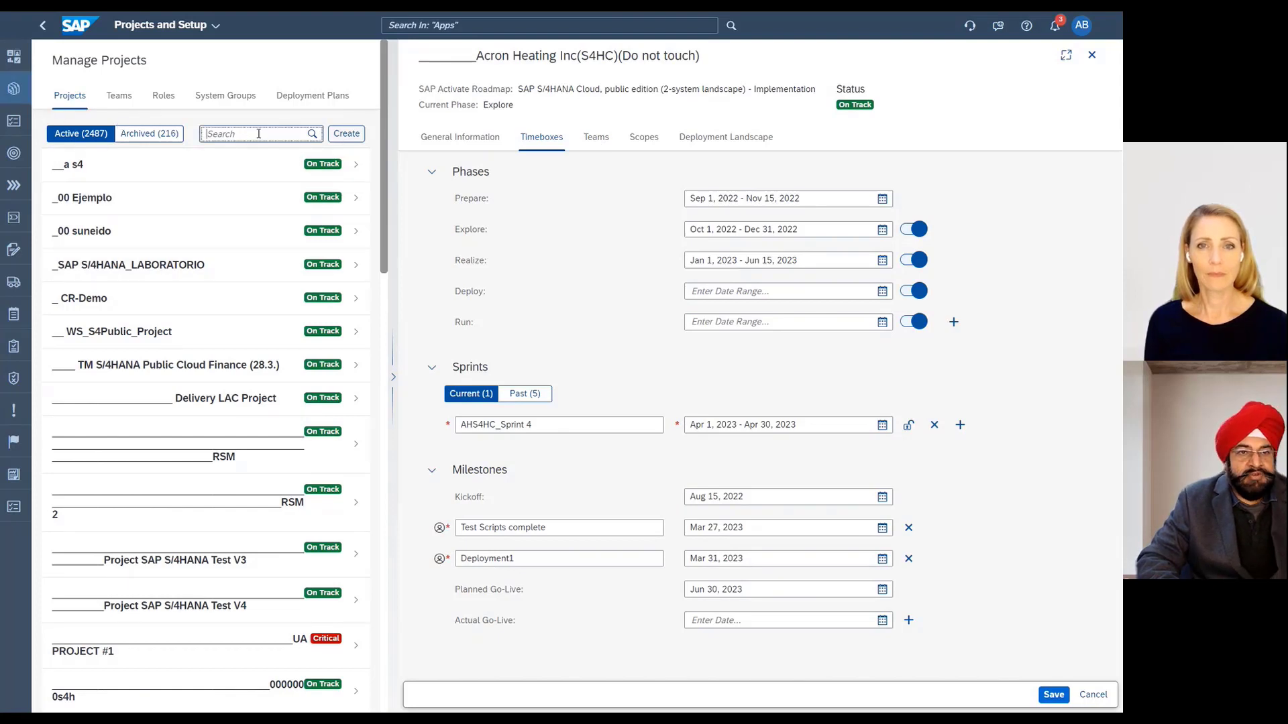
pyautogui.write('acron')
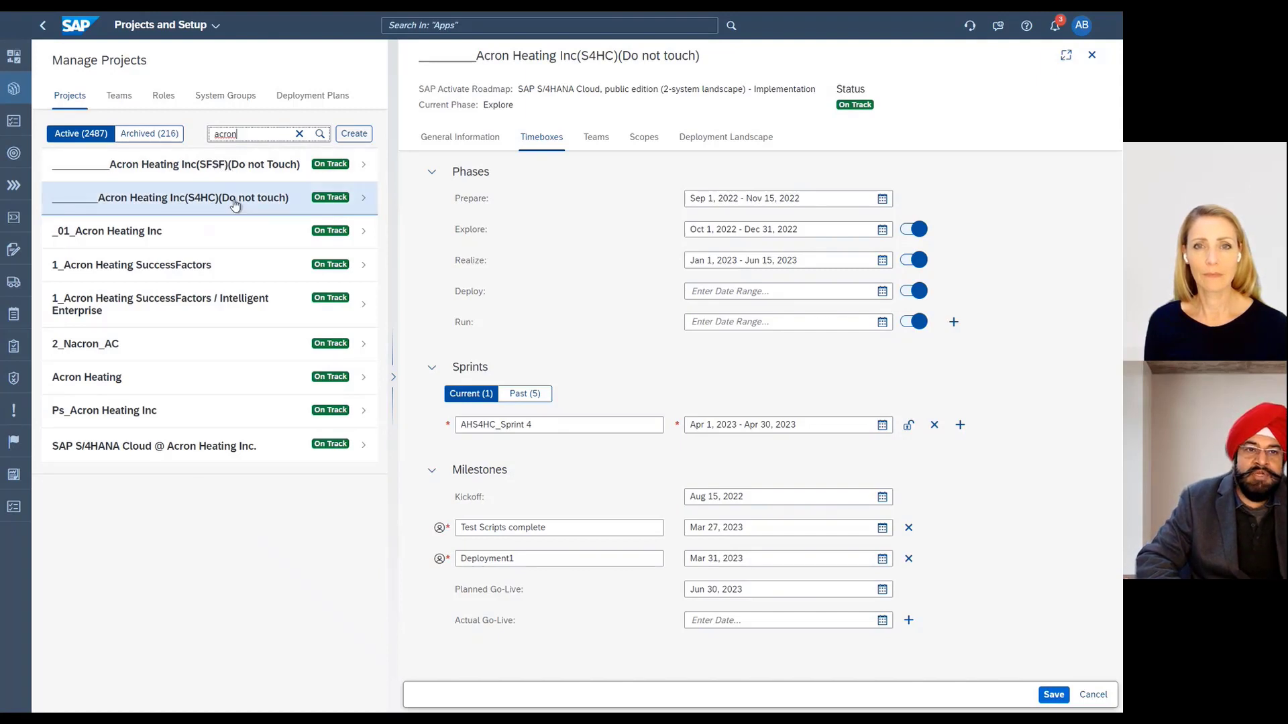
pyautogui.click(229, 165)
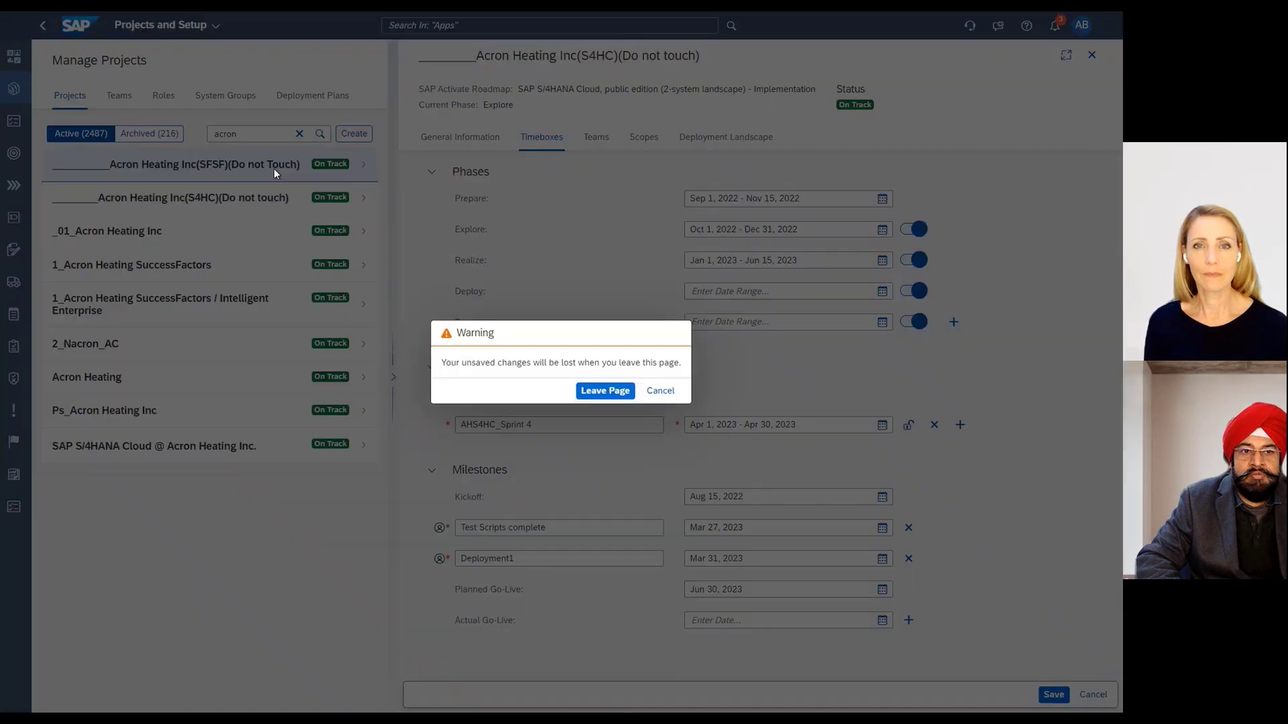
pyautogui.click(610, 393)
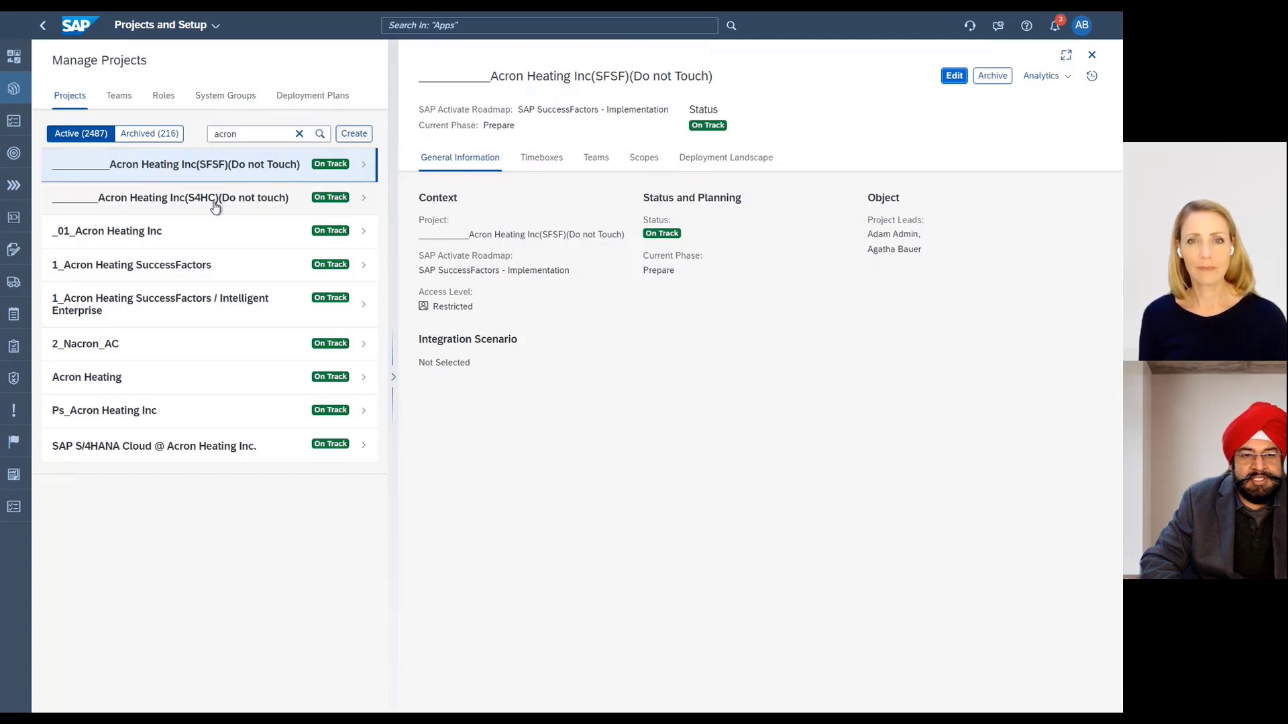
# Step: Search the system groups for acron to find the groups belonging to the Acron projects
pyautogui.click(226, 97)
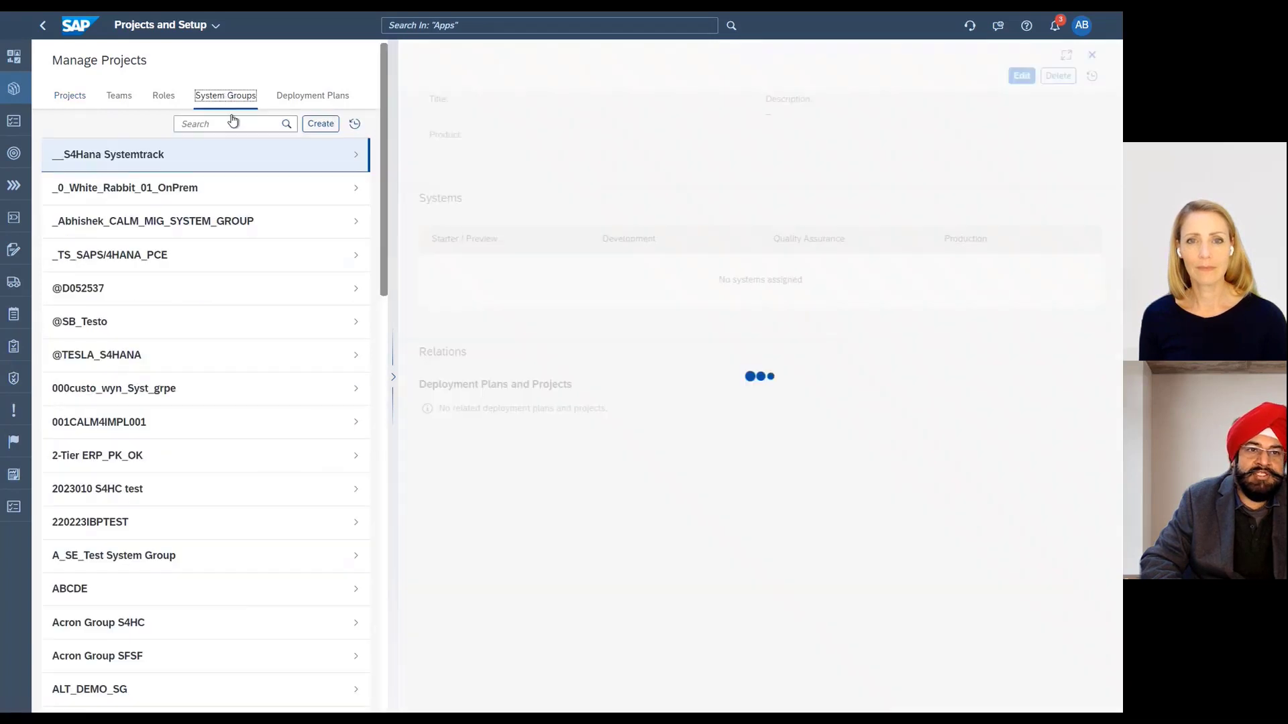
pyautogui.click(240, 125)
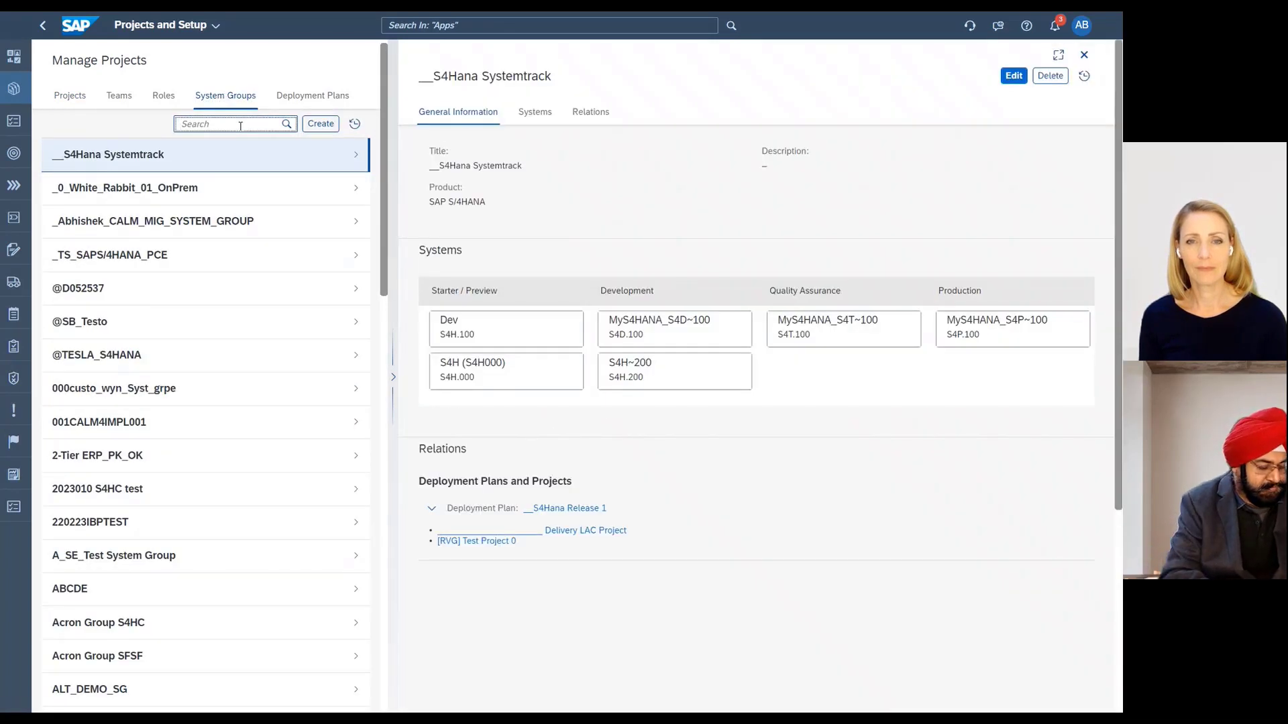
pyautogui.write('acron')
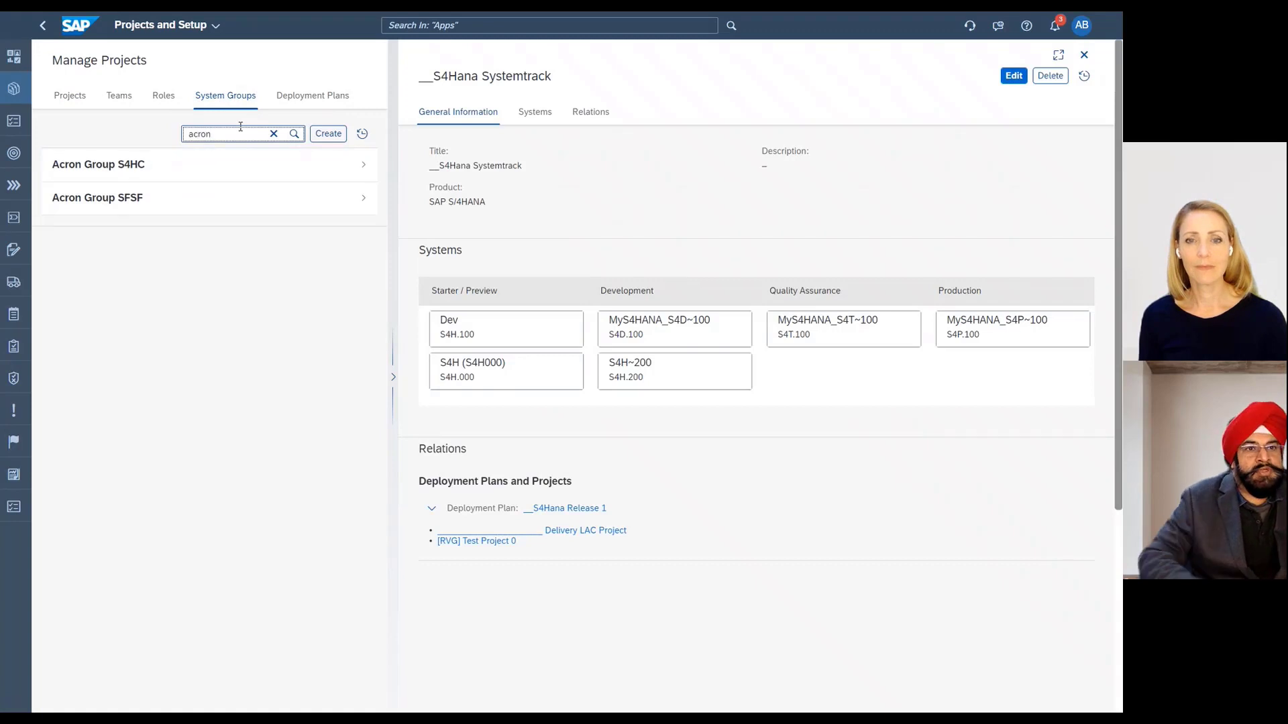
pyautogui.click(237, 420)
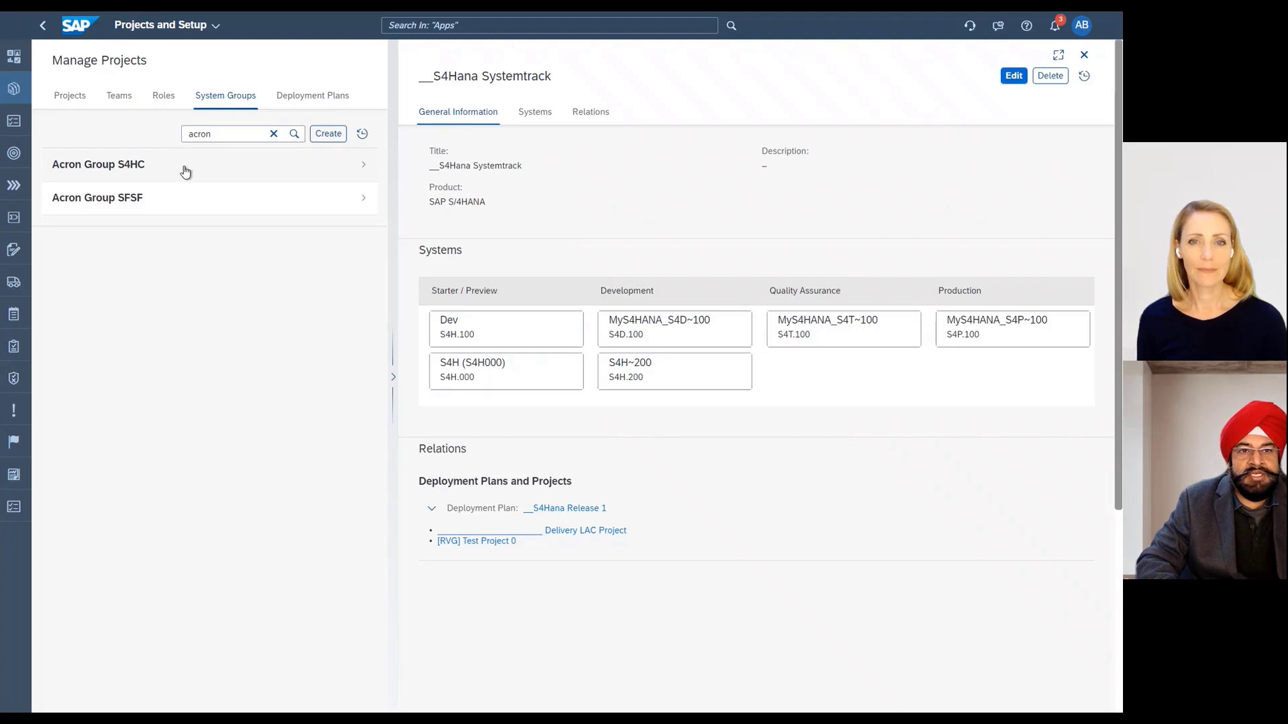
# Step: Open the Acron Group DP deployment plan in edit mode and examine its releases AGR1, AGR2 and AGR3 and its assigned system groups
pyautogui.click(323, 99)
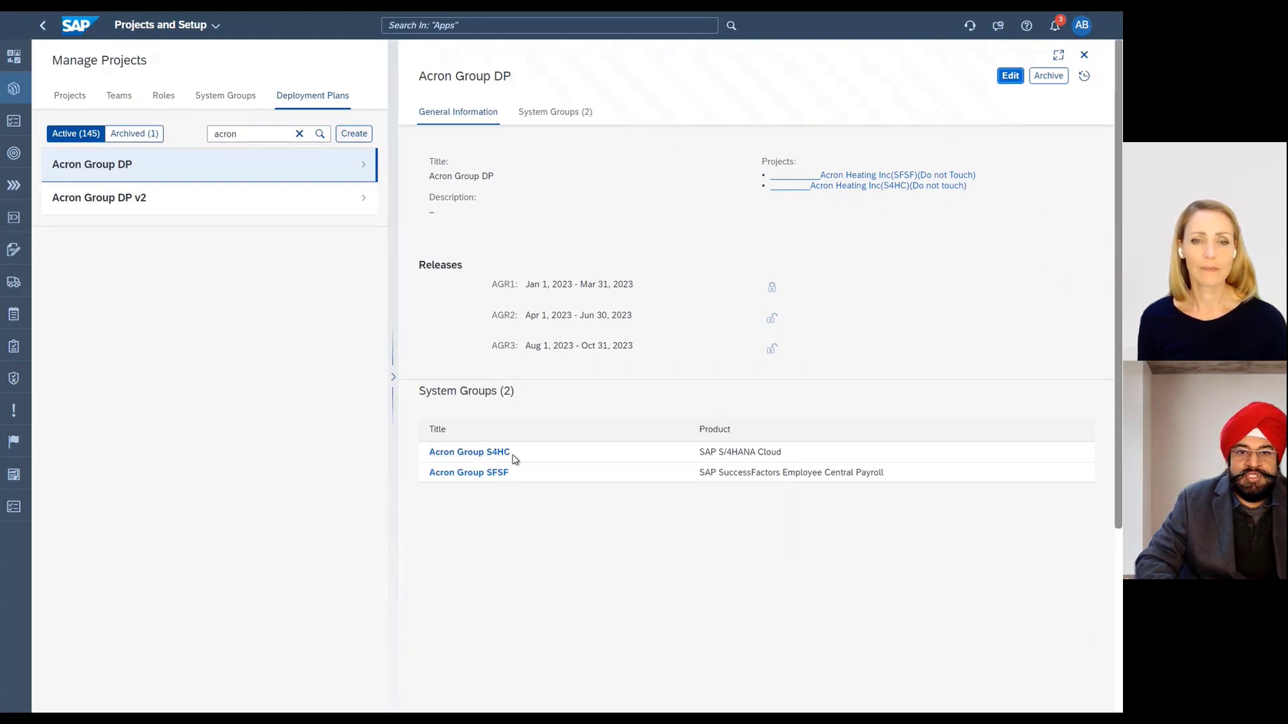
pyautogui.click(1011, 76)
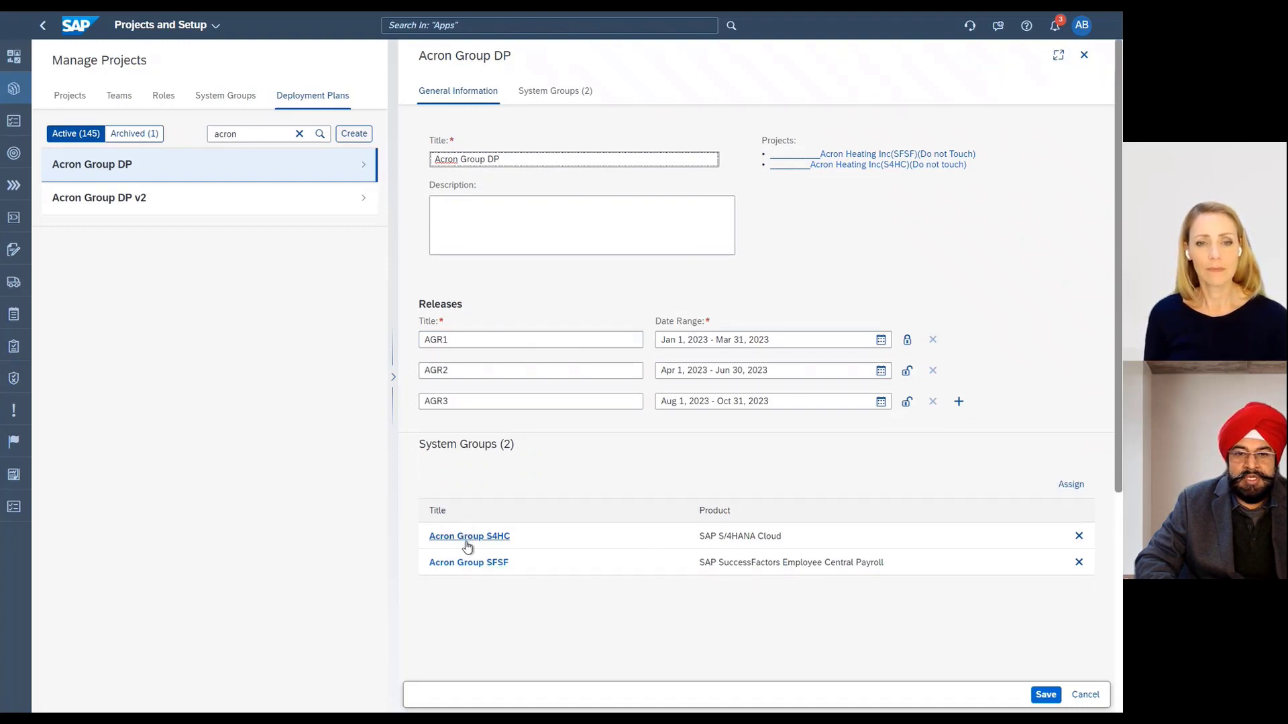
pyautogui.click(461, 341)
pyautogui.click(468, 373)
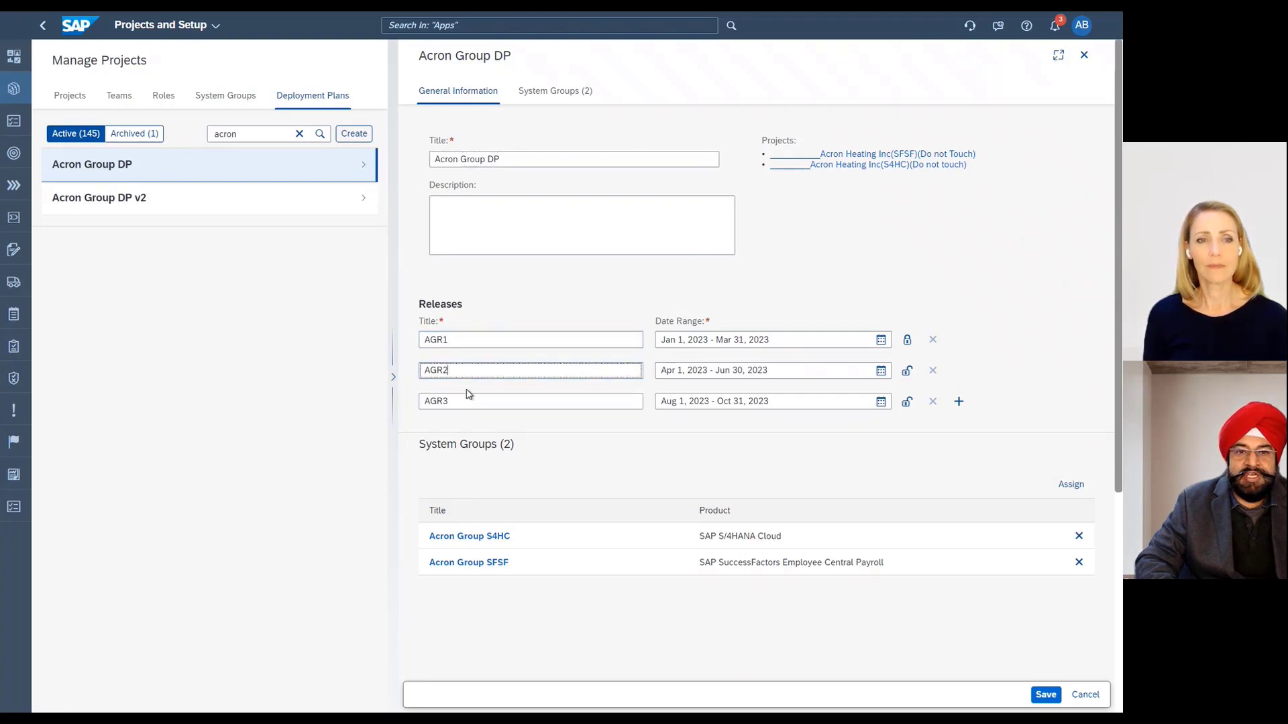
pyautogui.click(468, 400)
pyautogui.click(460, 339)
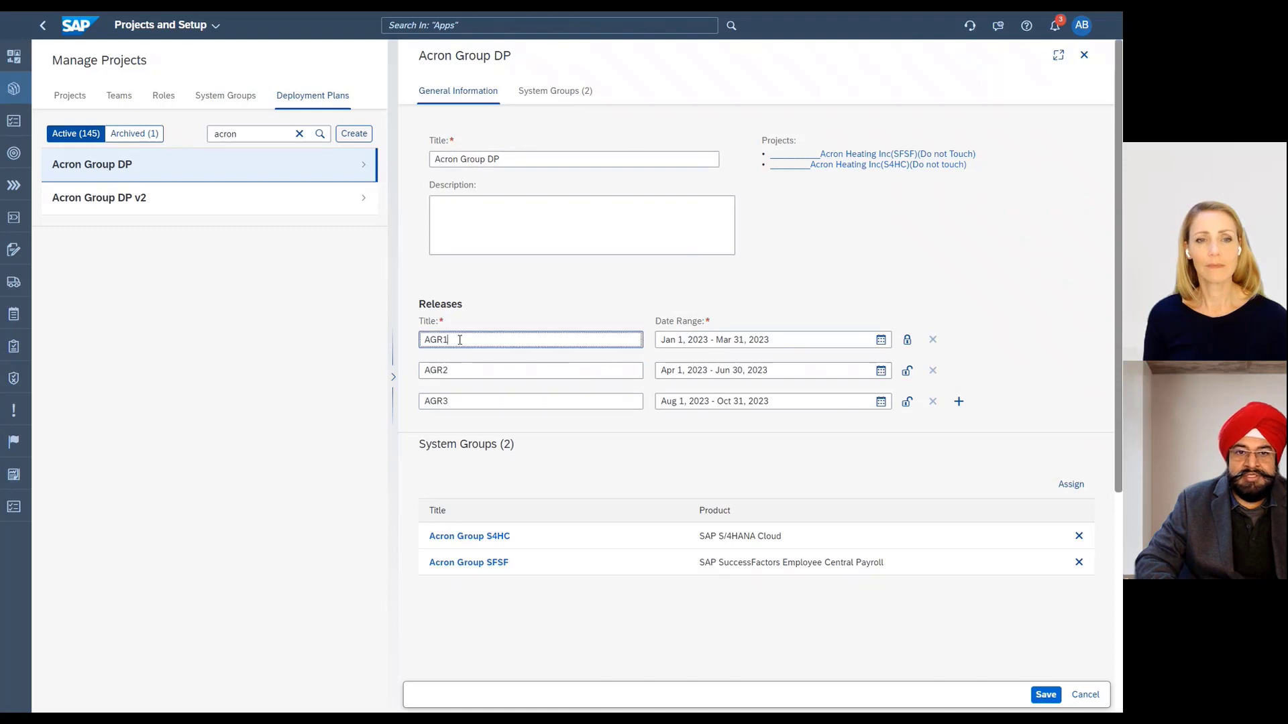
pyautogui.click(457, 370)
pyautogui.click(459, 399)
pyautogui.click(461, 371)
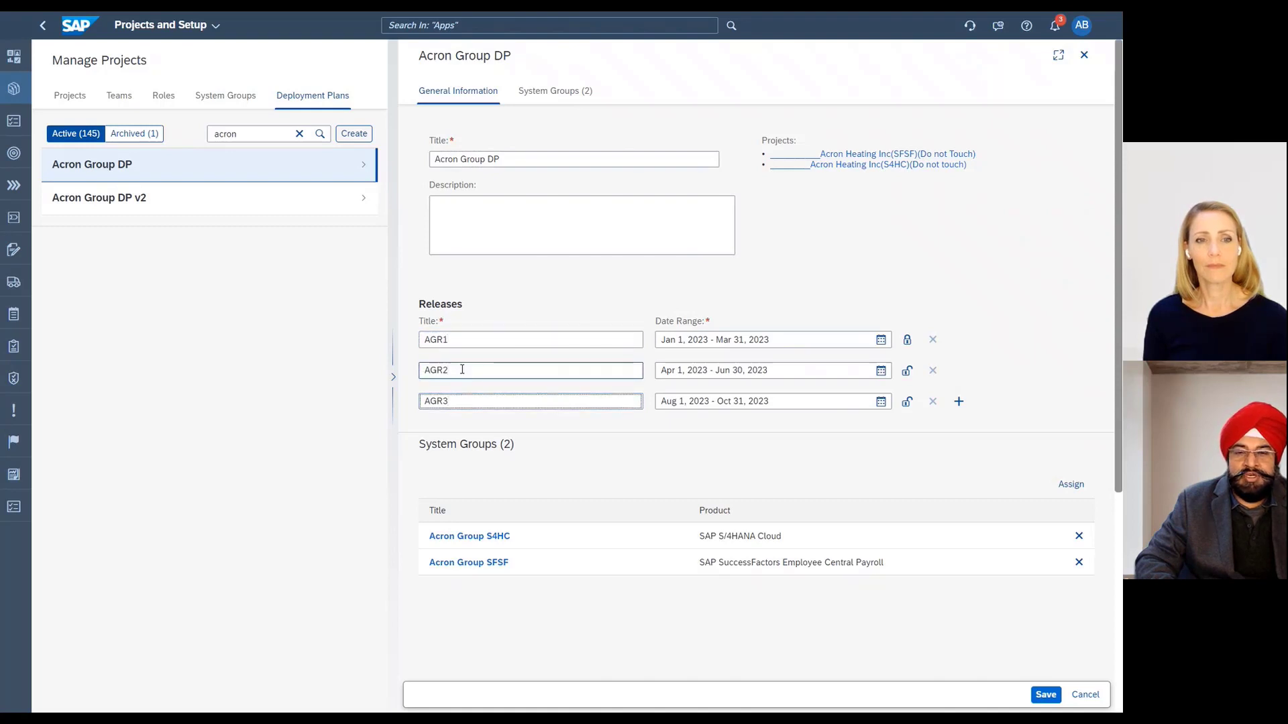
pyautogui.click(523, 397)
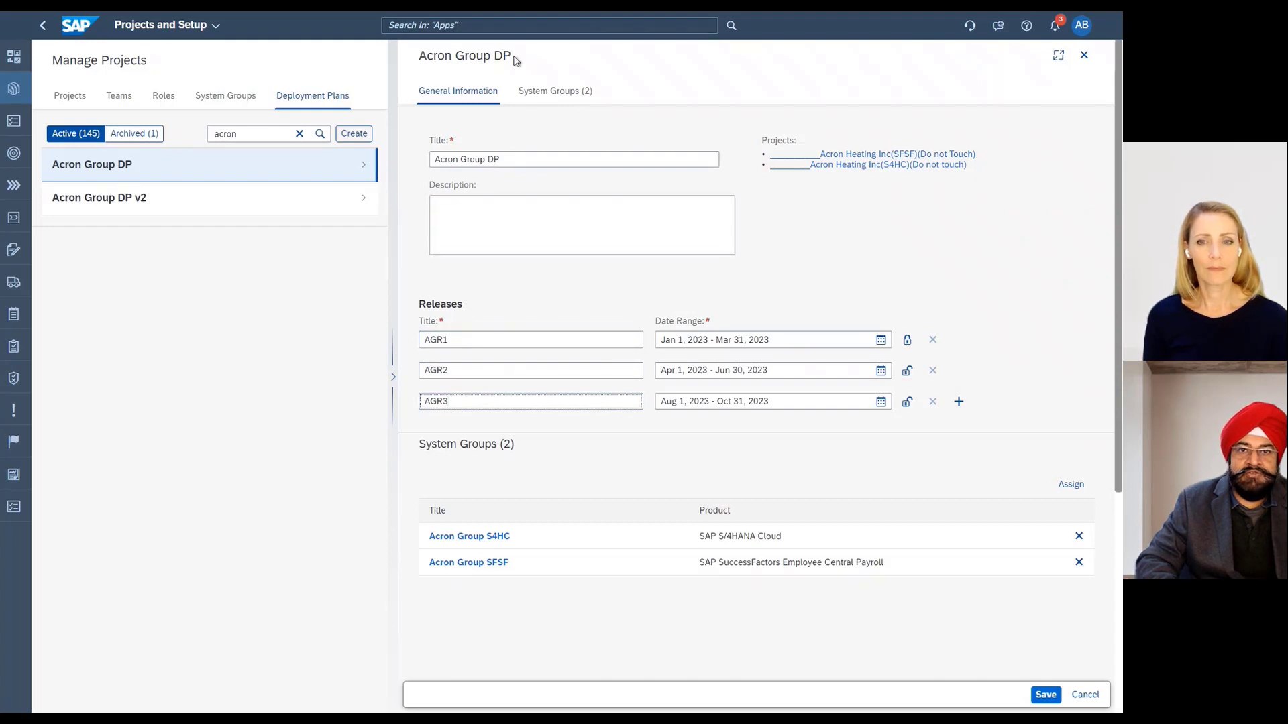
pyautogui.moveTo(514, 58); pyautogui.dragTo(423, 61)
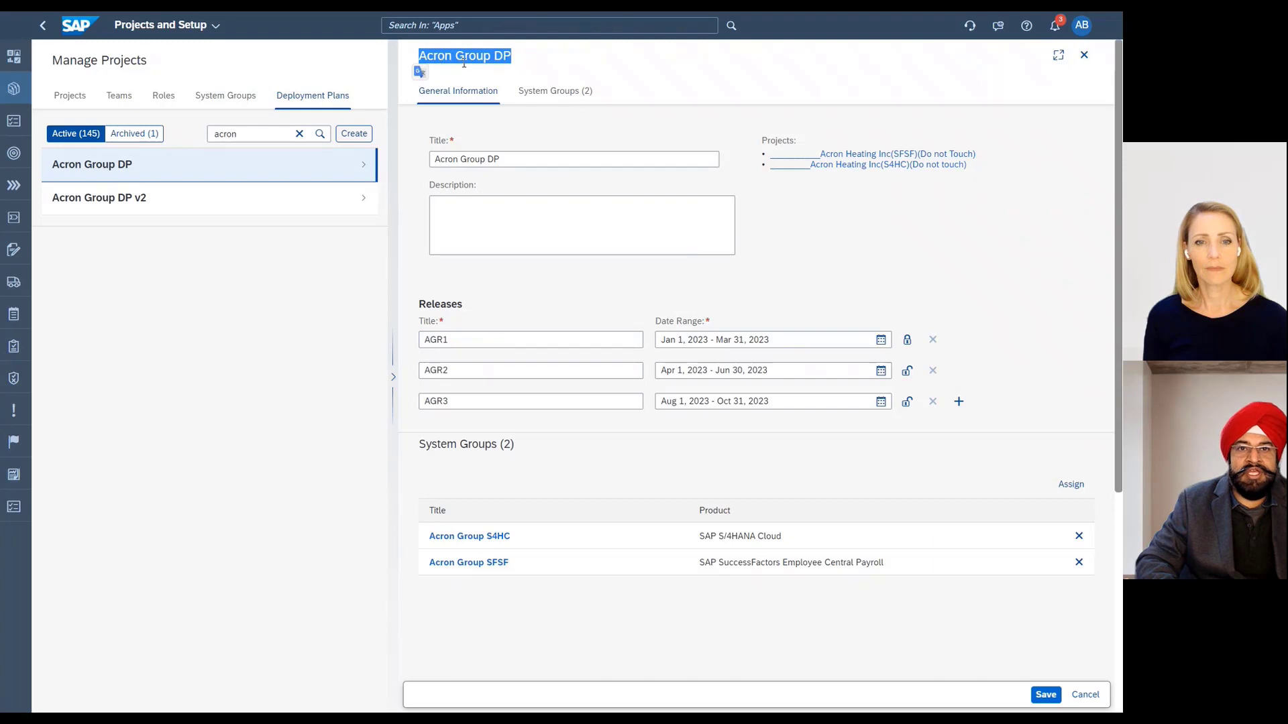
pyautogui.click(540, 70)
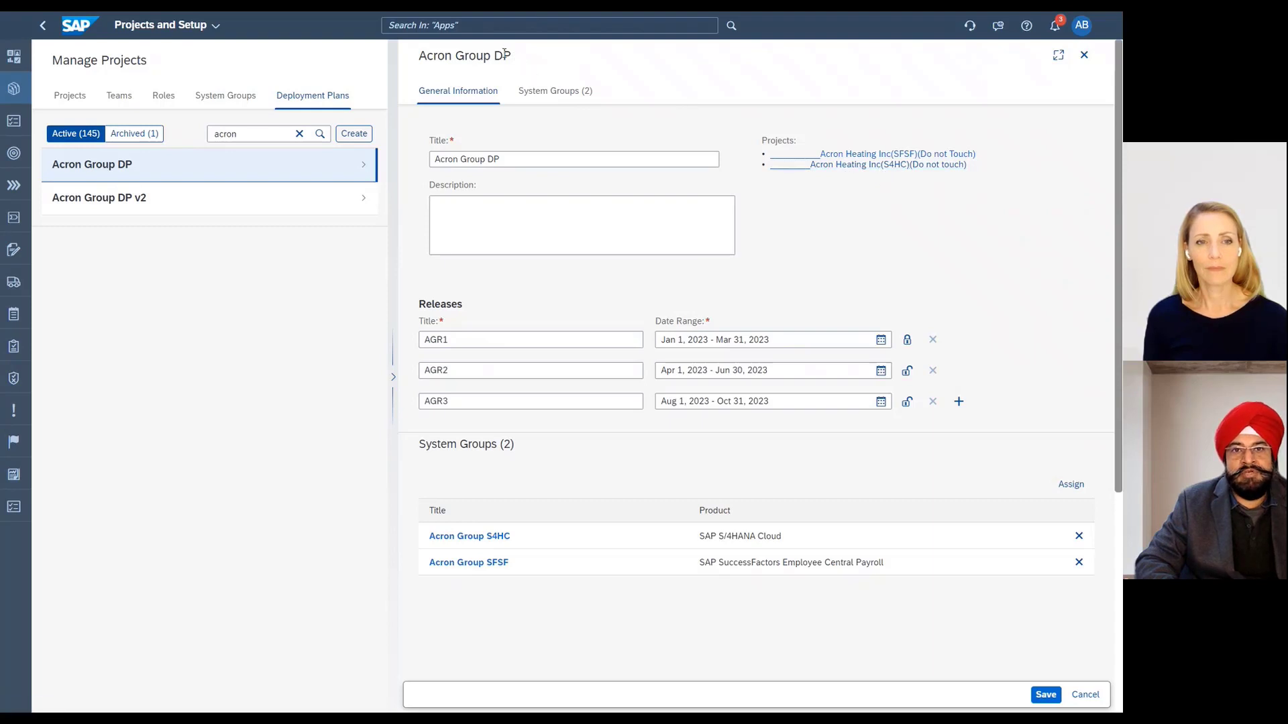
pyautogui.moveTo(505, 54); pyautogui.dragTo(417, 53)
pyautogui.click(451, 299)
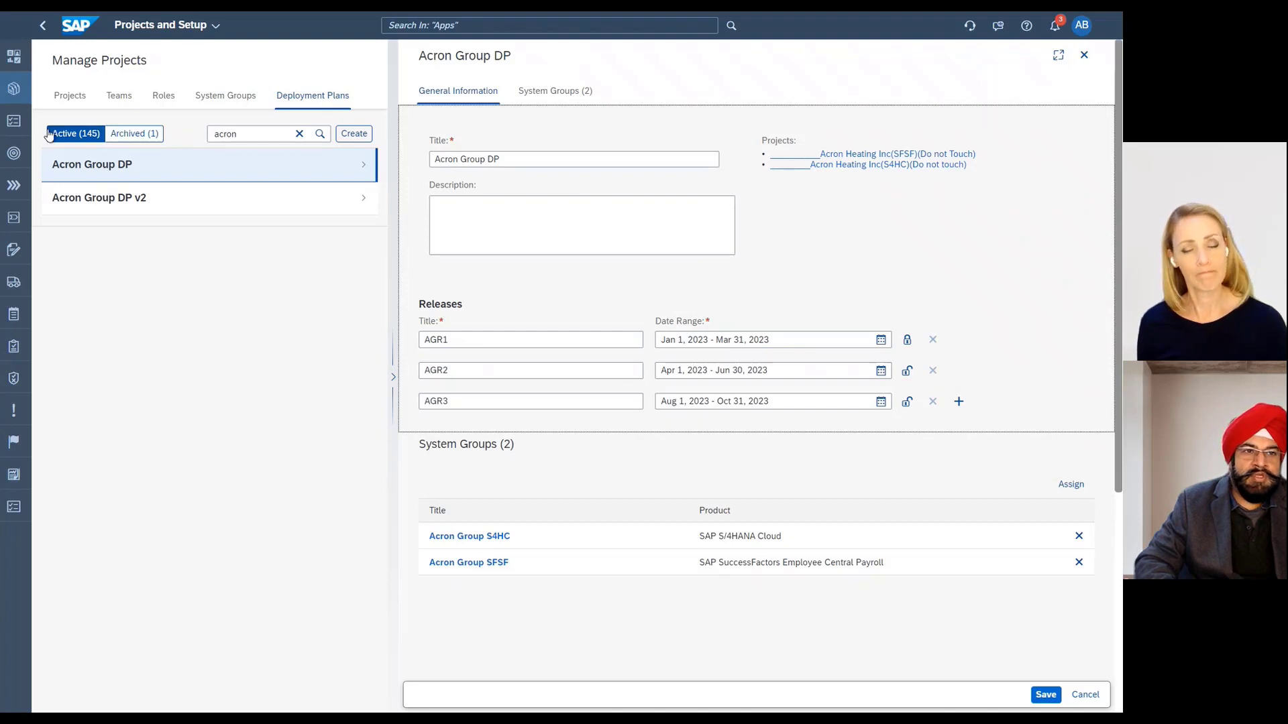
# Step: Return to the Acron Heating Inc(SFSF) project and open its timeboxes
pyautogui.click(12, 125)
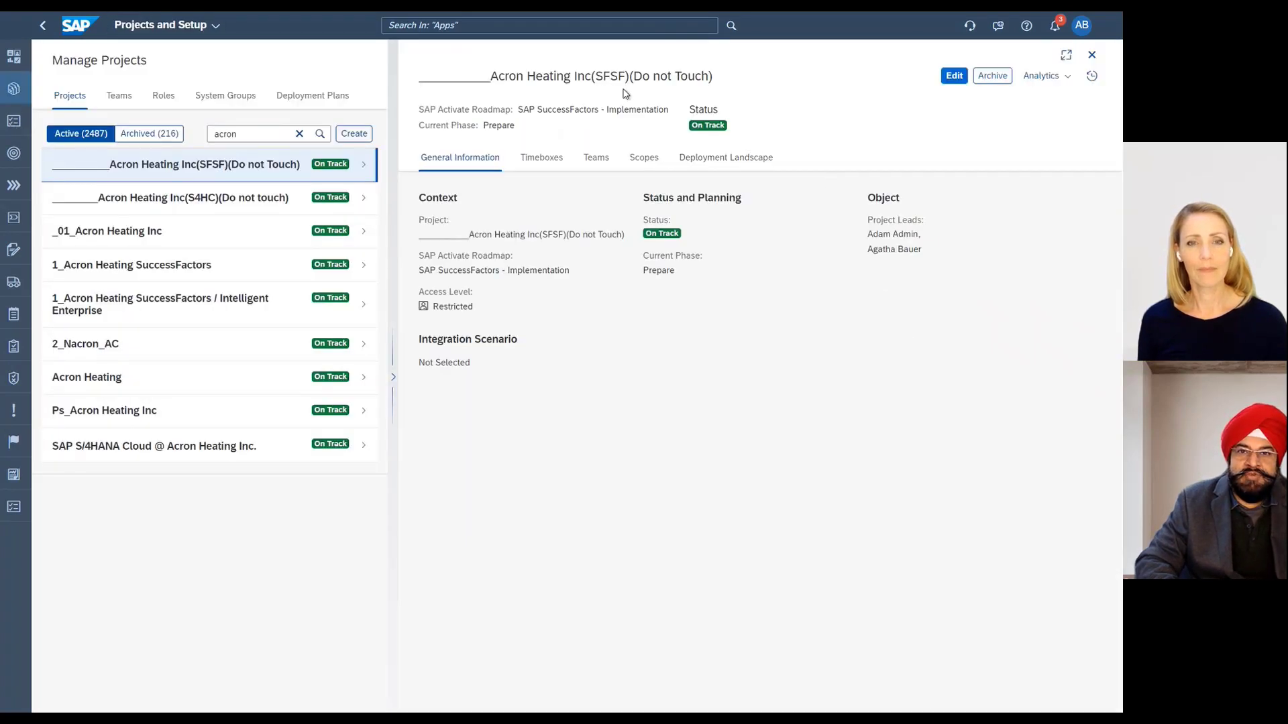
pyautogui.click(540, 157)
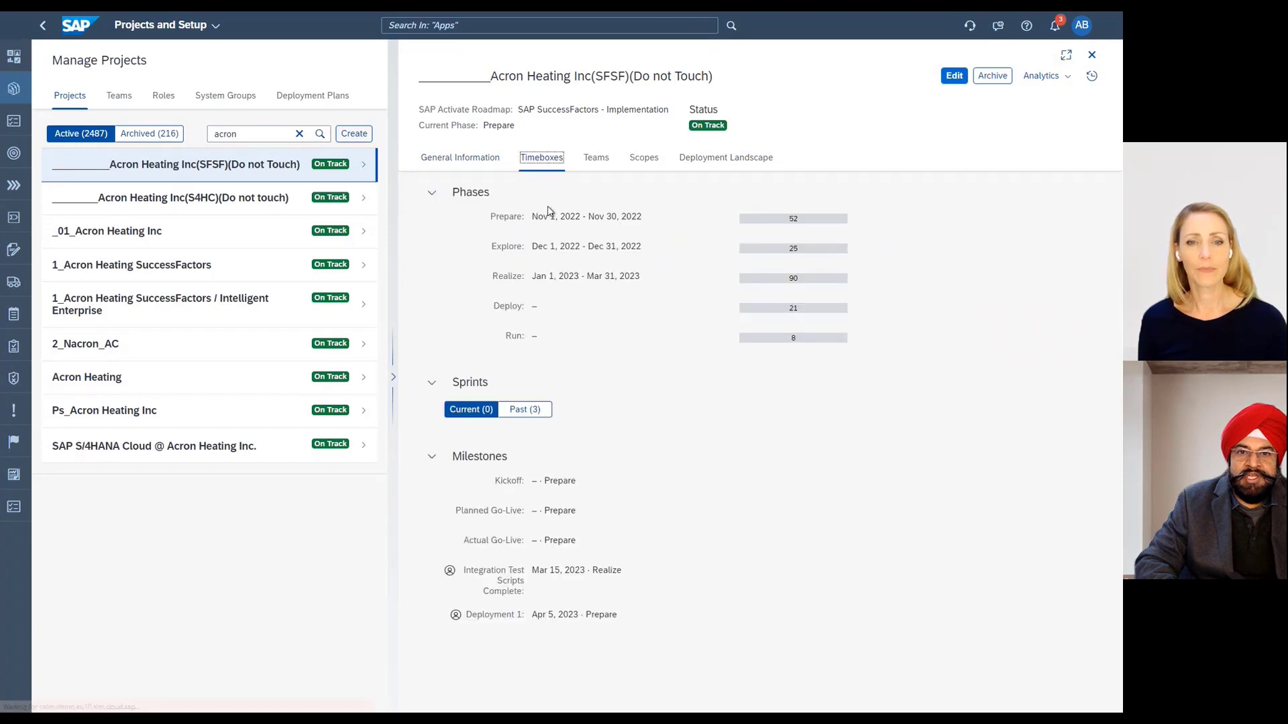
# Step: Examine the deployment plan and system groups assigned in the SFSF project's deployment landscape
pyautogui.click(726, 158)
pyautogui.click(480, 212)
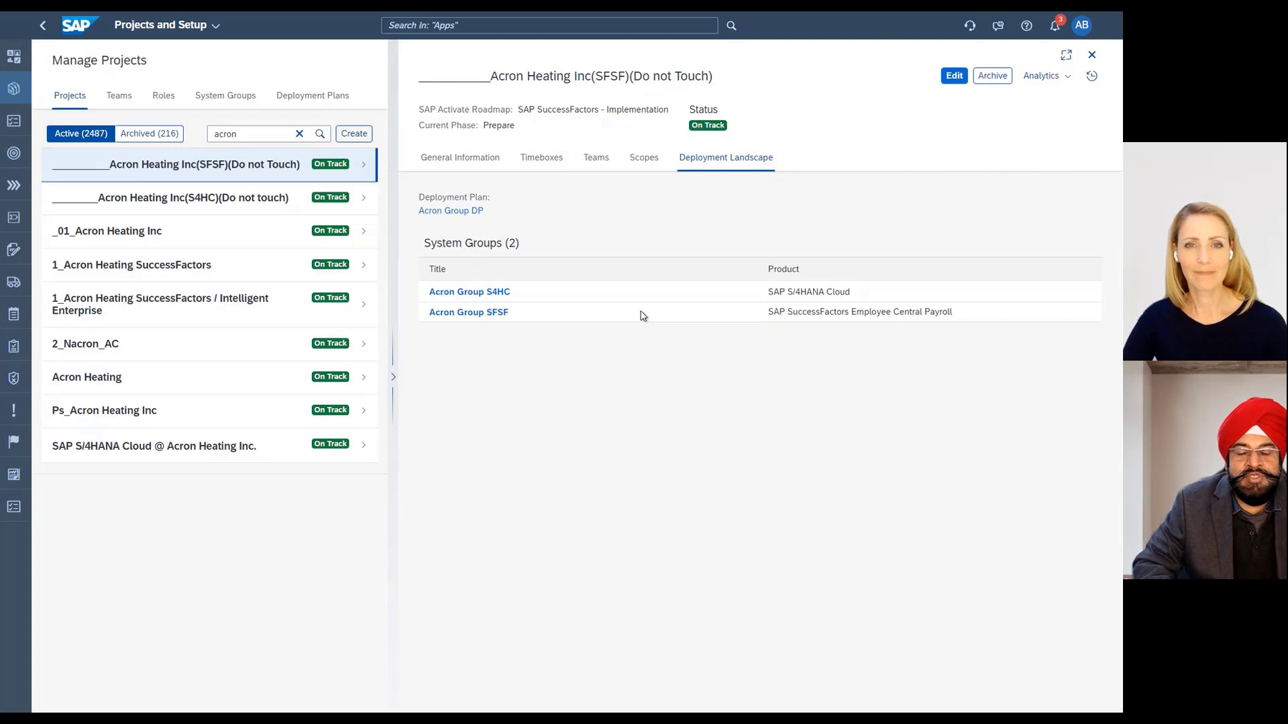
# Step: Open Releases and Timelines and examine the Acron Group DP timelines with each project's phases, sprints and milestones
pyautogui.click(81, 31)
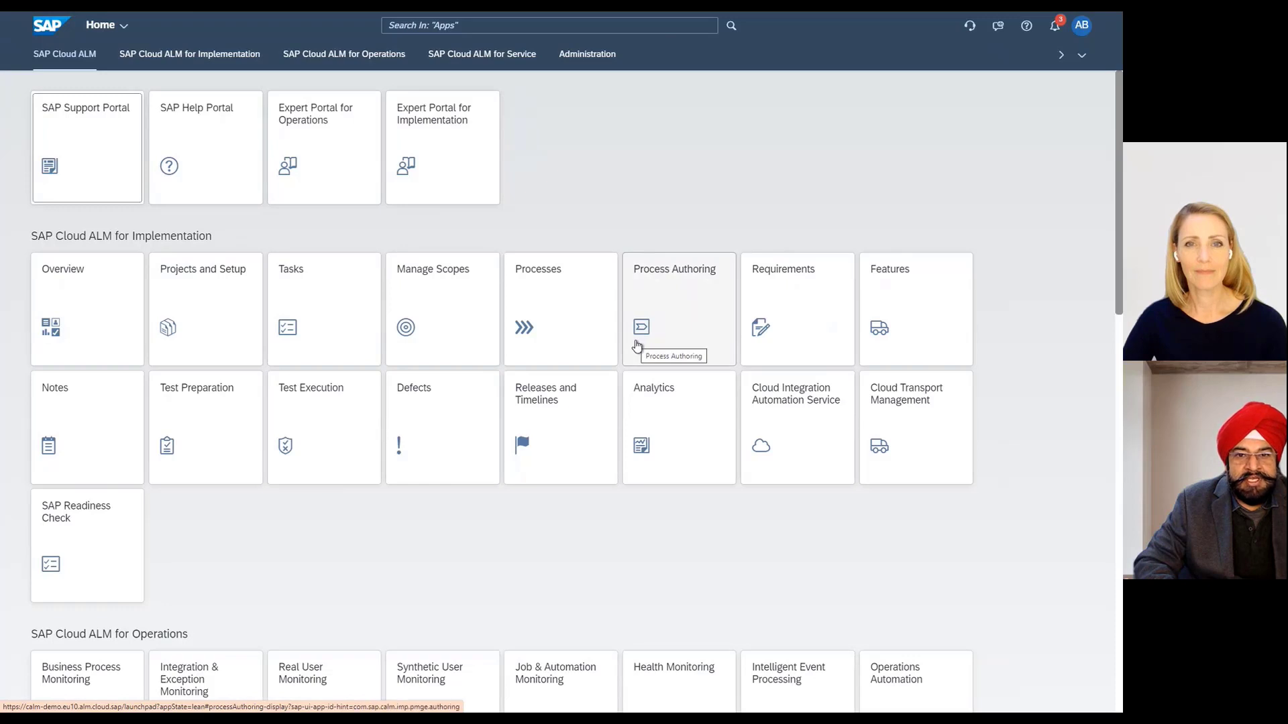
pyautogui.click(543, 421)
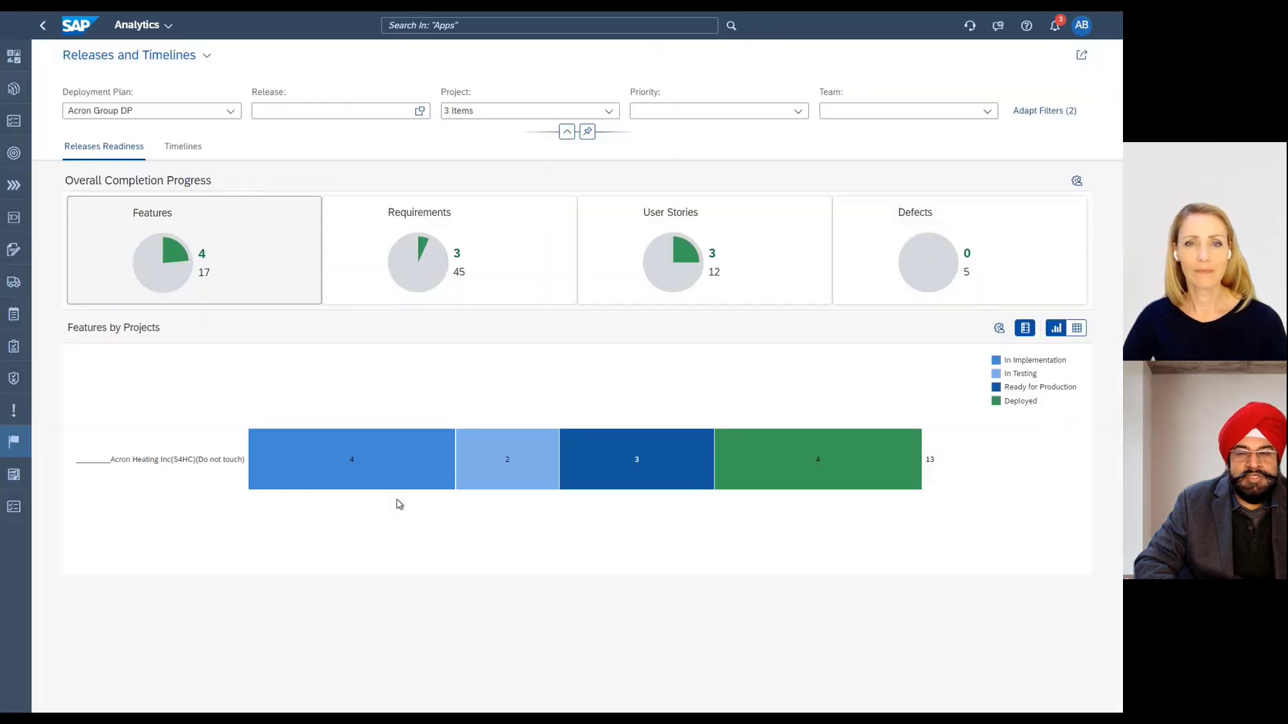
pyautogui.click(184, 150)
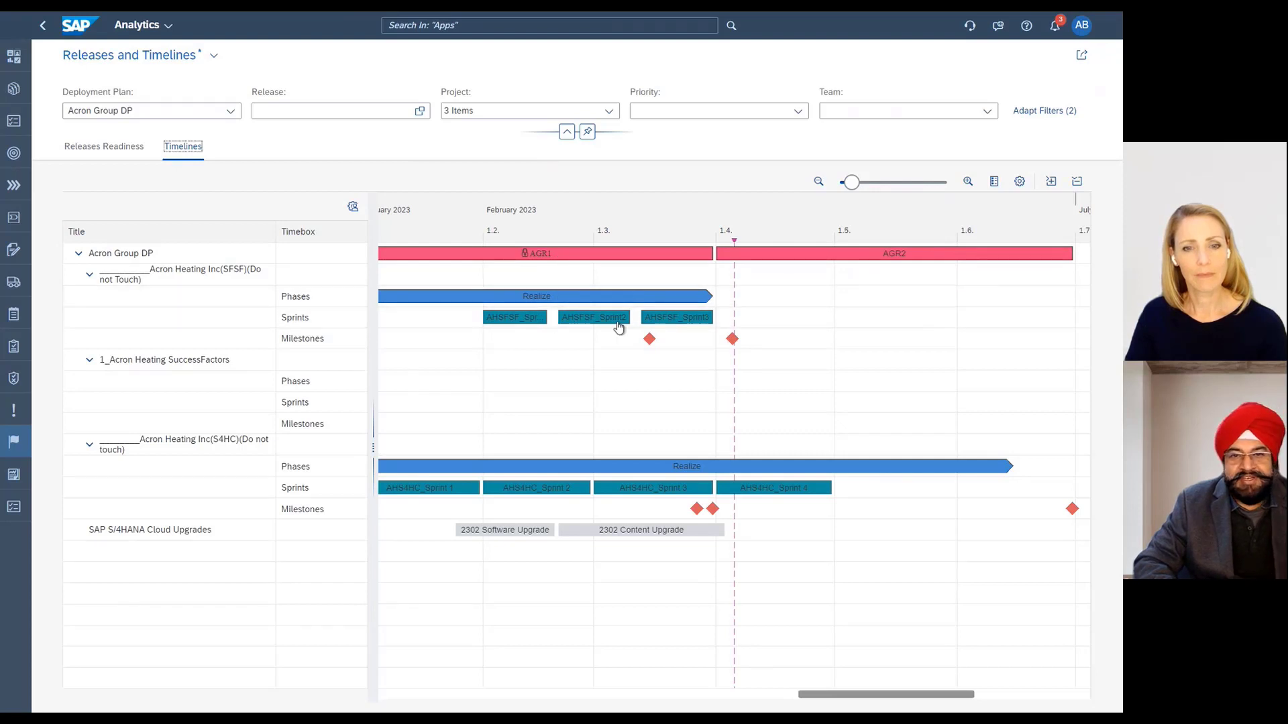
pyautogui.moveTo(619, 327)
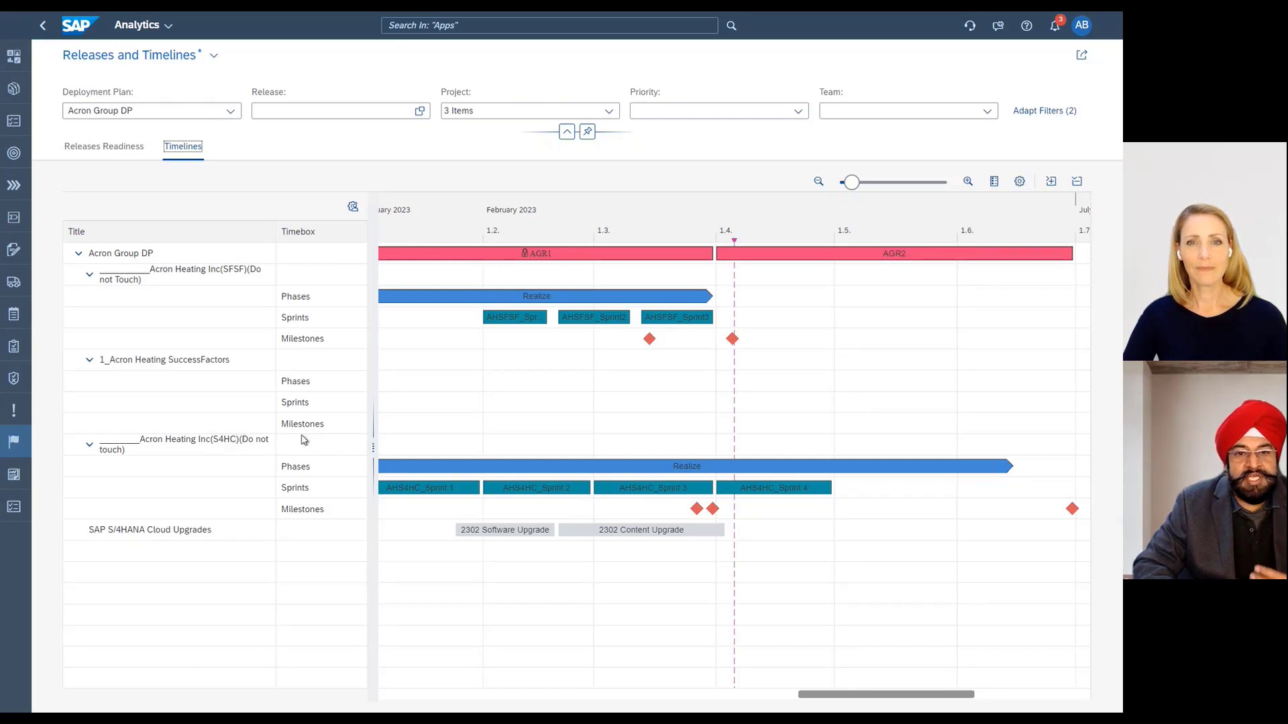
# Step: Show the Acron project's open tasks as a Gantt chart and examine the release, sprint and Prepare phase bars
pyautogui.click(18, 130)
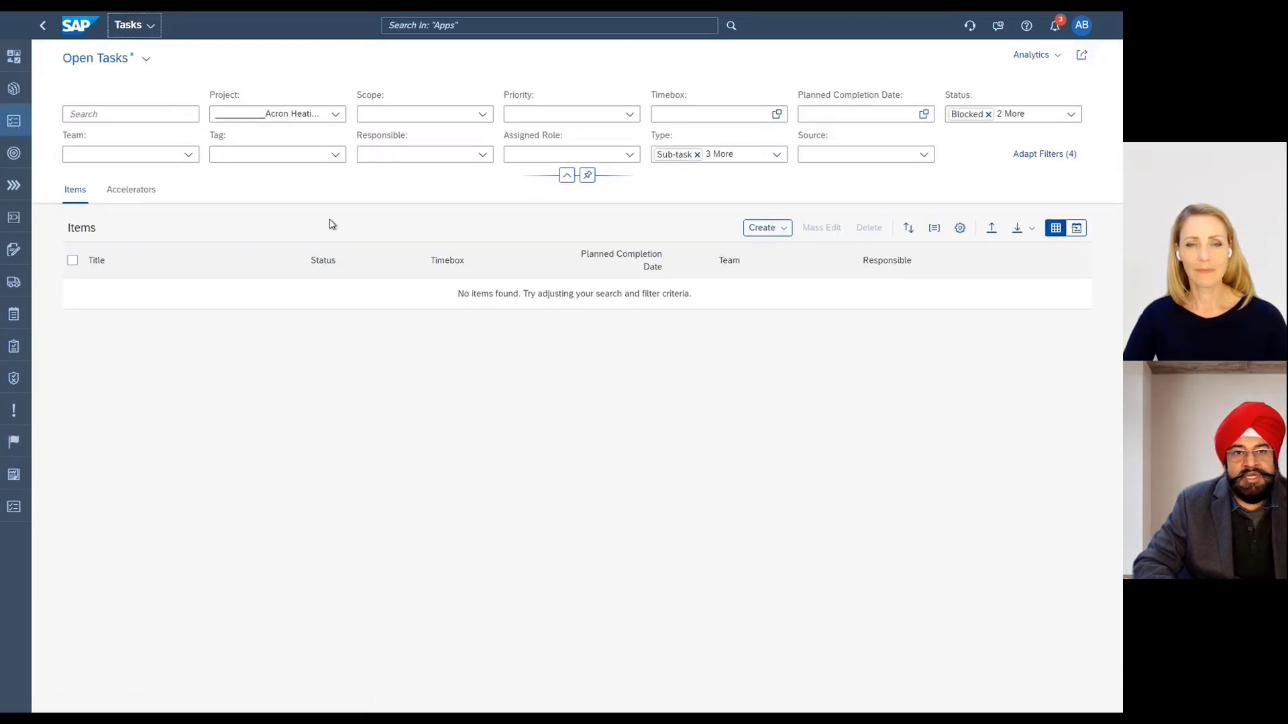
pyautogui.click(1070, 232)
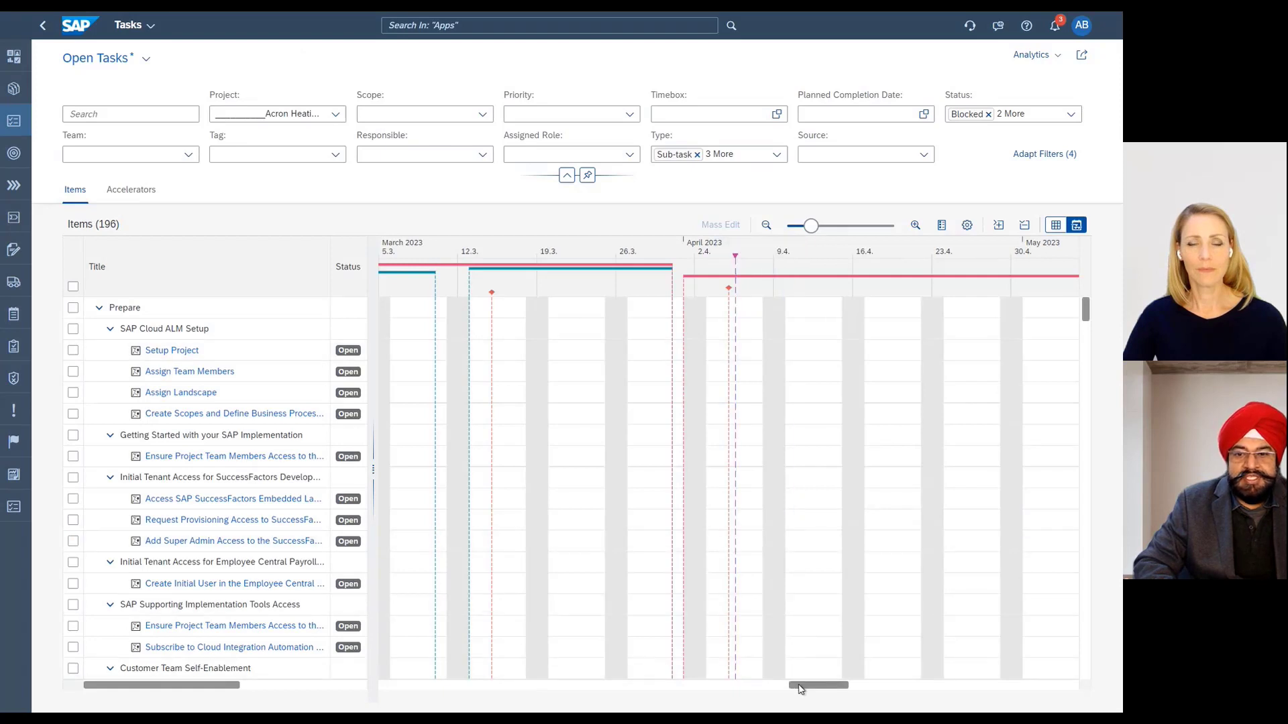
pyautogui.moveTo(805, 686); pyautogui.dragTo(729, 695)
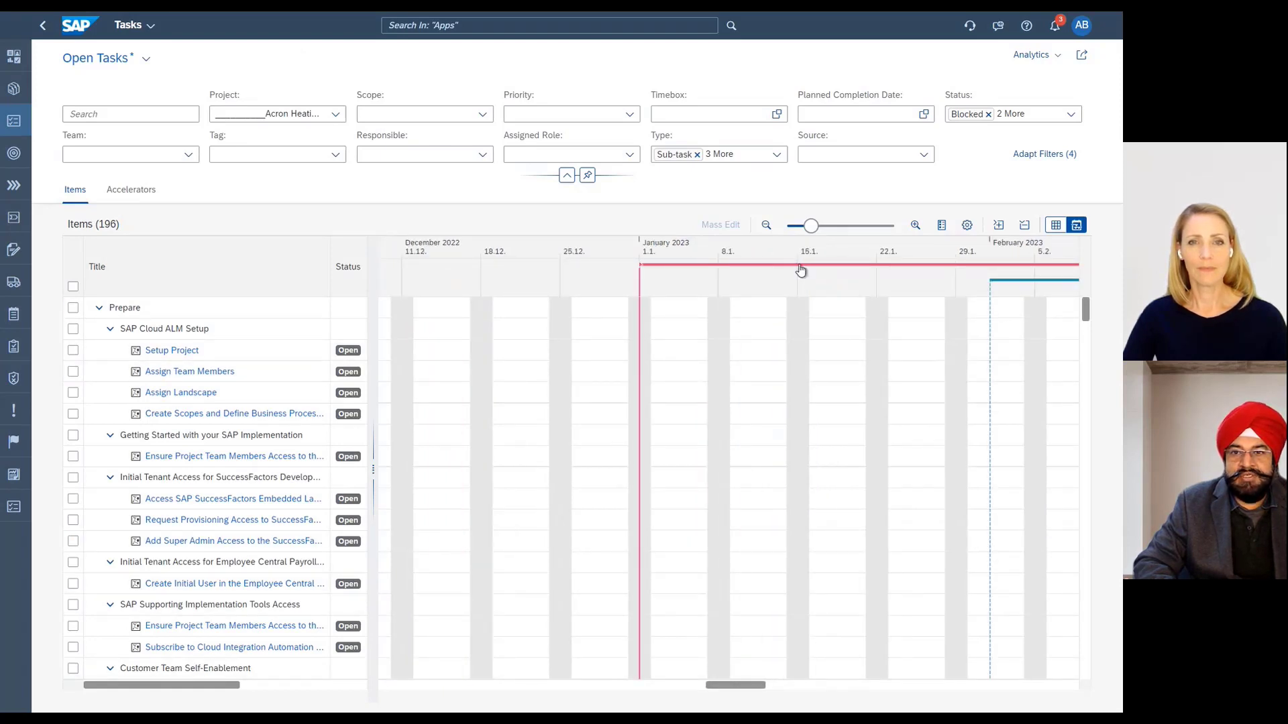
pyautogui.moveTo(801, 269)
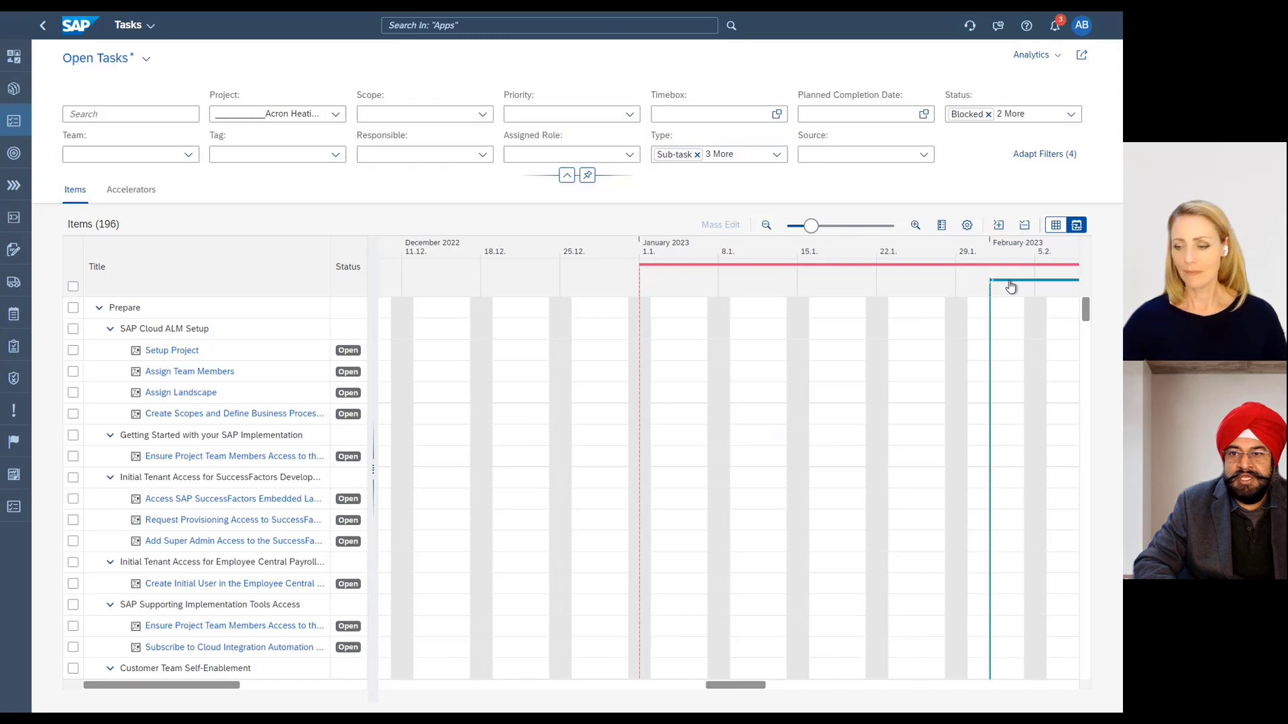
pyautogui.moveTo(1012, 287)
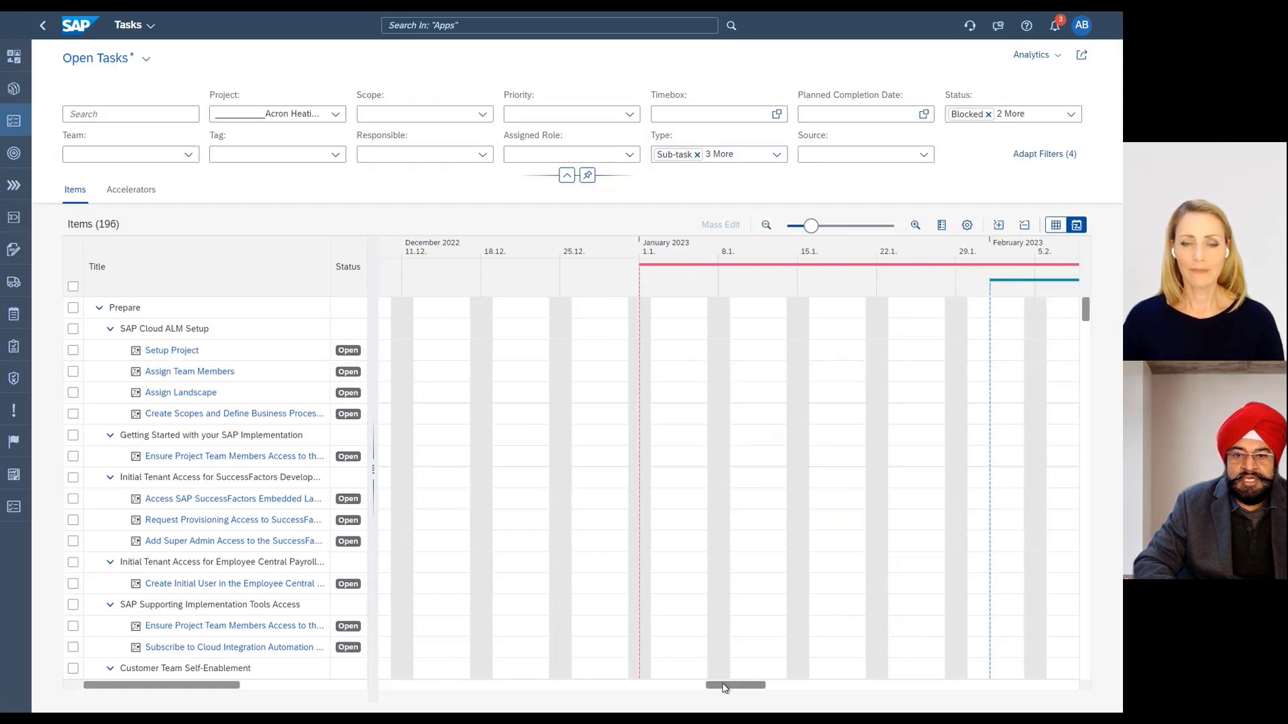
pyautogui.moveTo(723, 686); pyautogui.dragTo(642, 687)
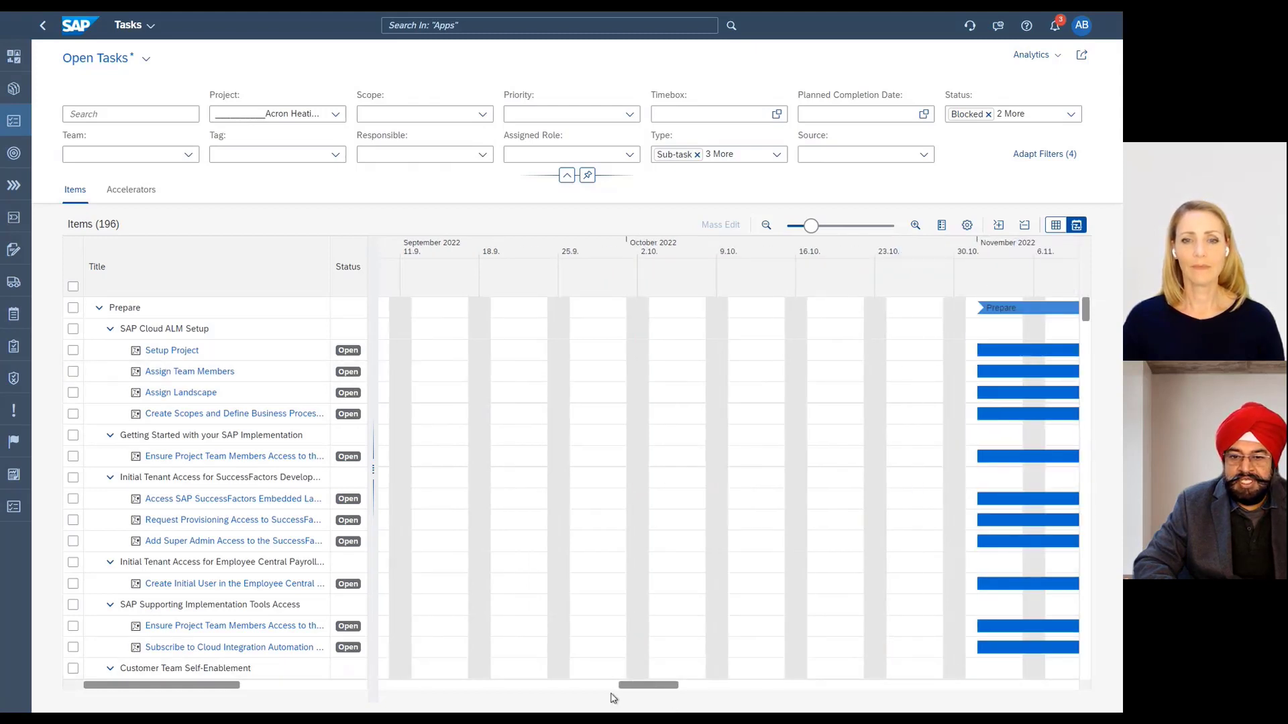
pyautogui.moveTo(643, 686); pyautogui.dragTo(672, 691)
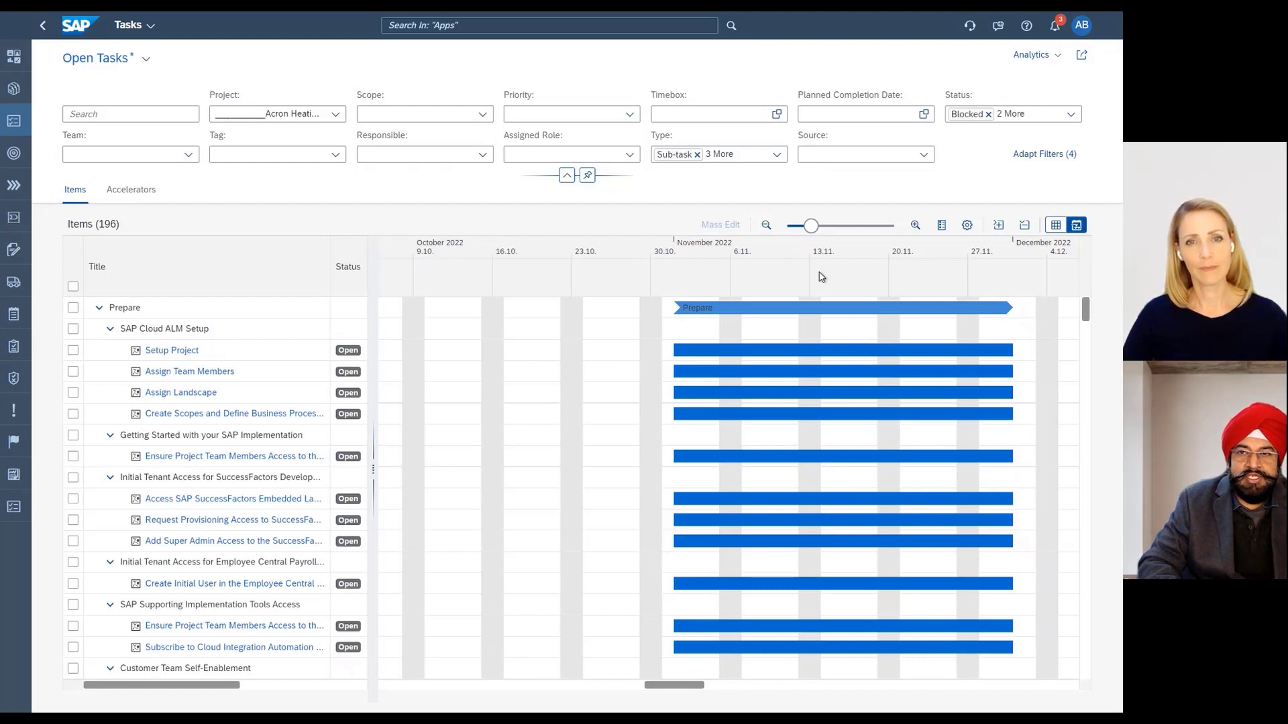
# Step: Open the timeboxes of the S/4HANA Cloud Multi country Project and examine its Country 1 and Country 2 phases
pyautogui.click(24, 101)
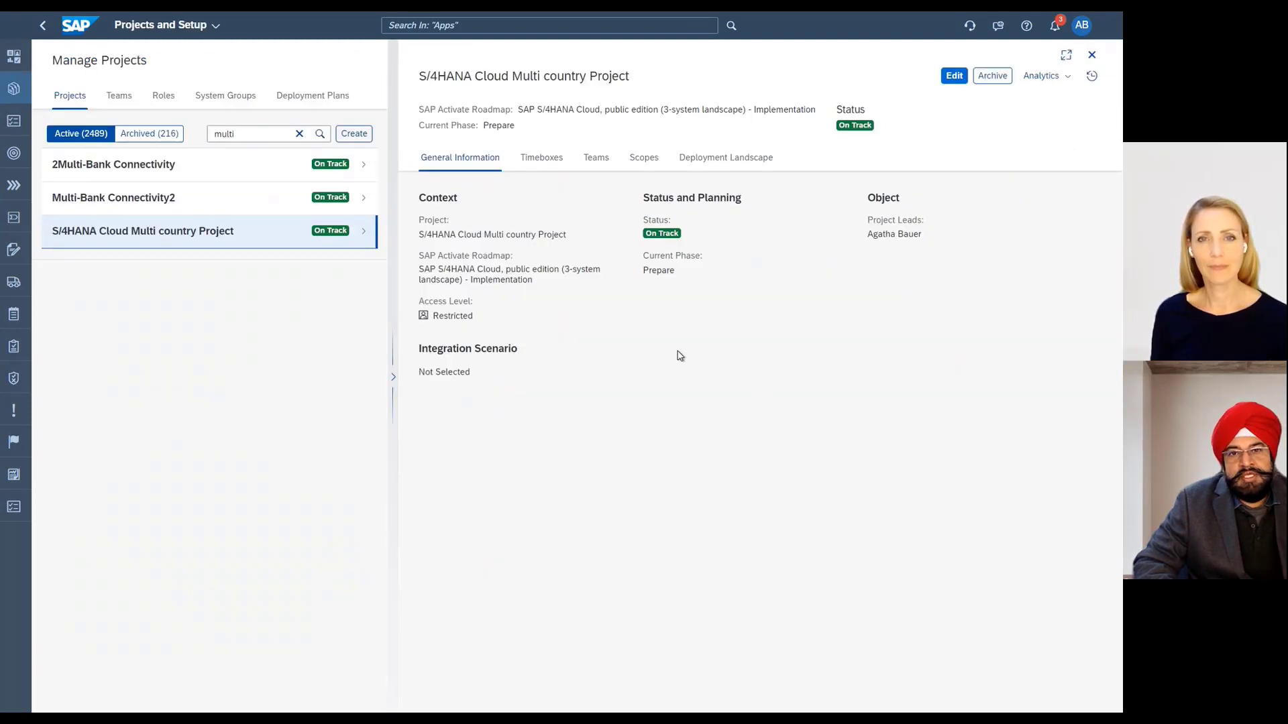
pyautogui.click(548, 167)
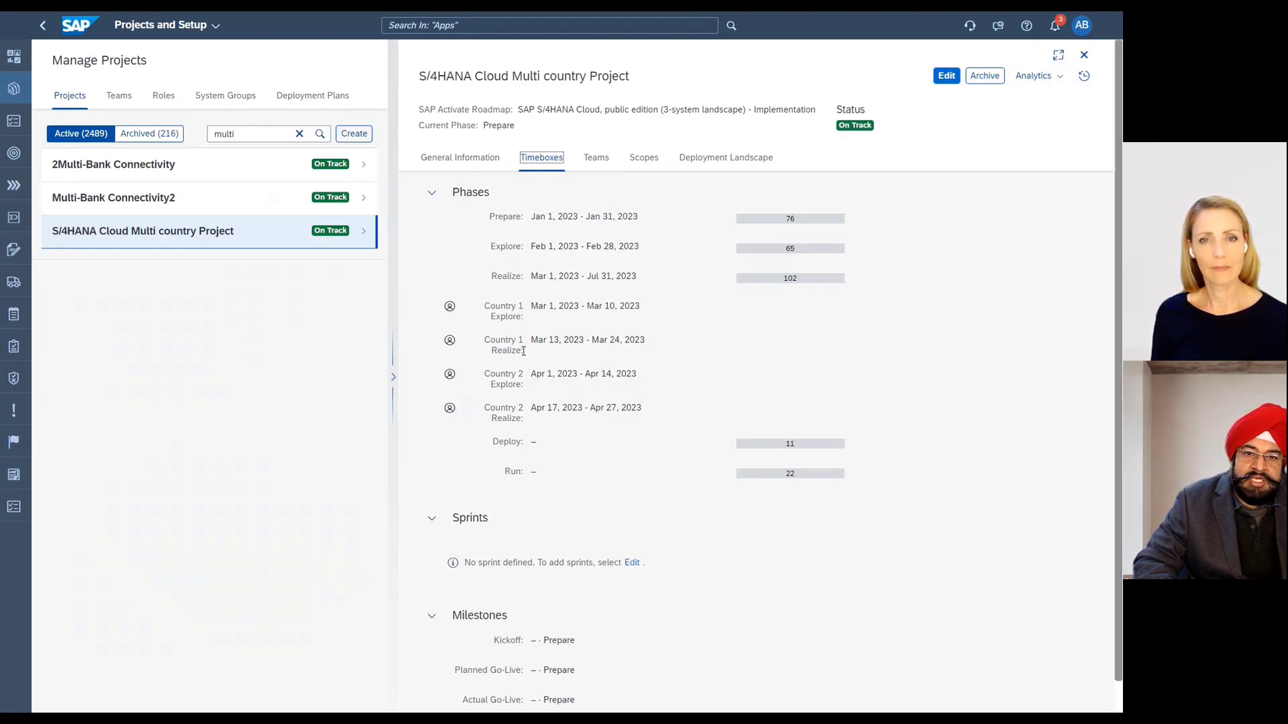
pyautogui.moveTo(523, 351); pyautogui.dragTo(483, 338)
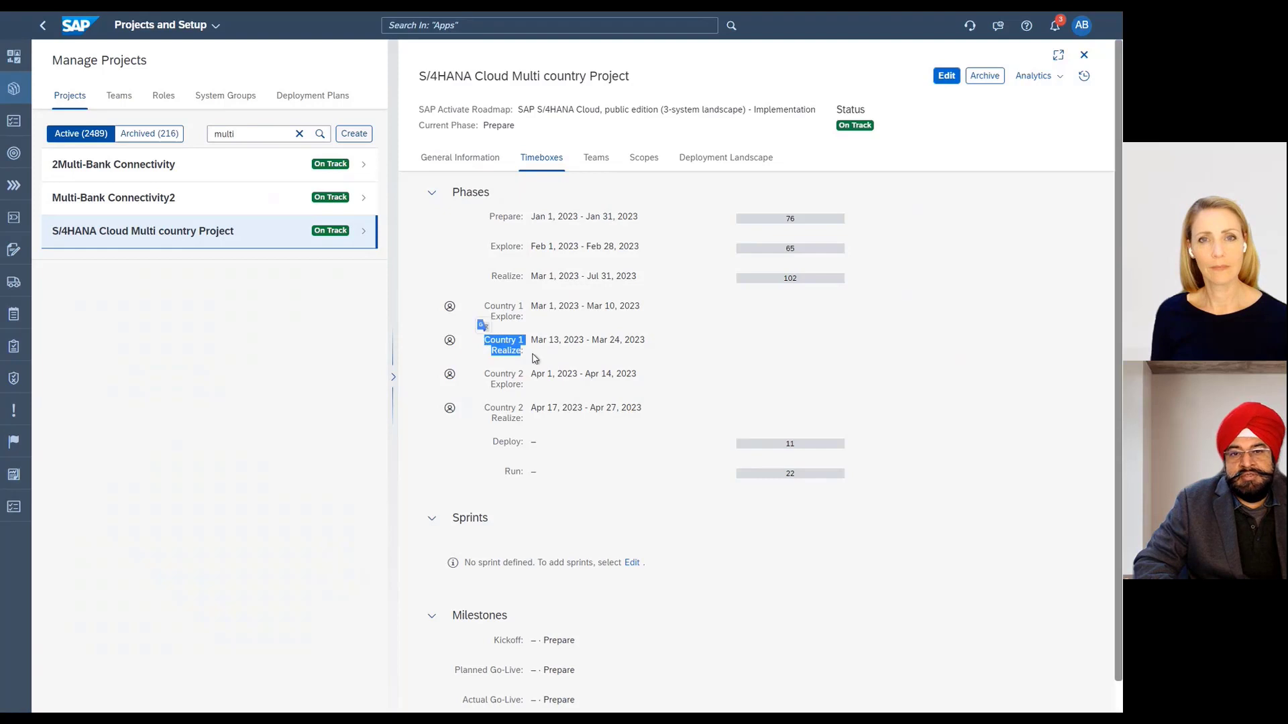
pyautogui.moveTo(524, 385); pyautogui.dragTo(484, 374)
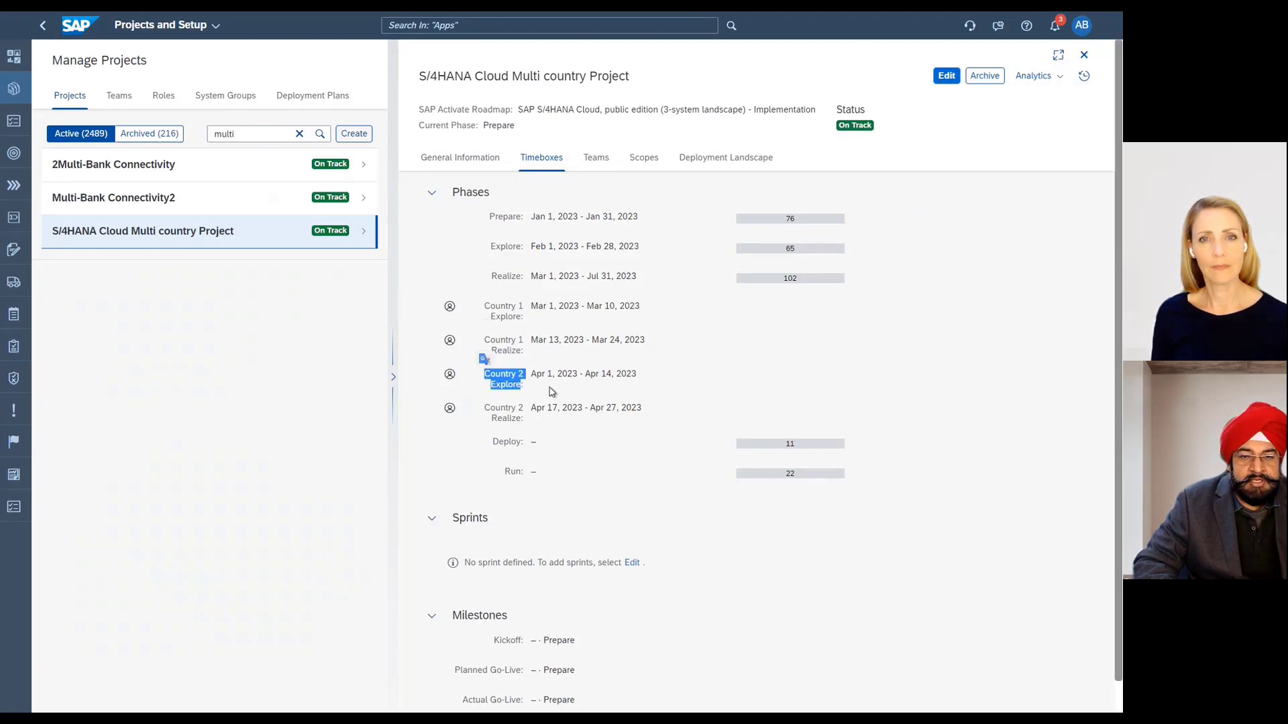
pyautogui.click(584, 371)
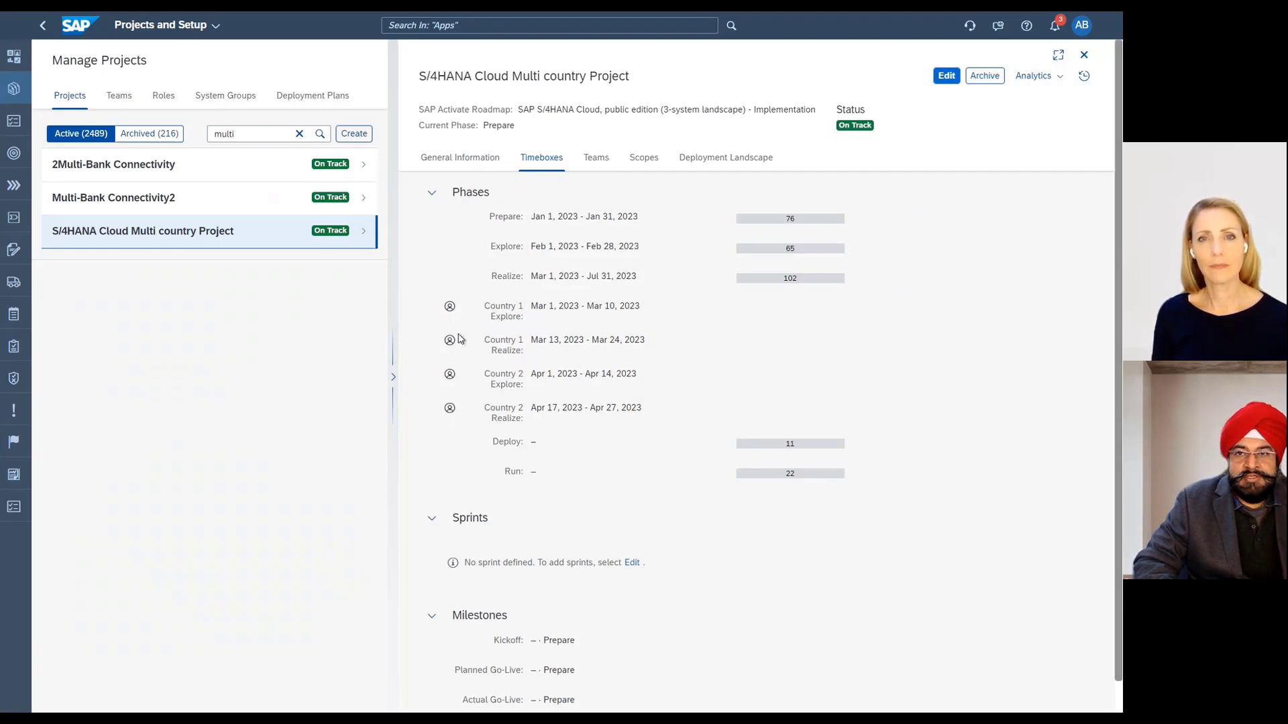
# Step: Put the multi-country project's timeboxes in edit mode and examine the custom Explore and Realize phases per country
pyautogui.click(947, 76)
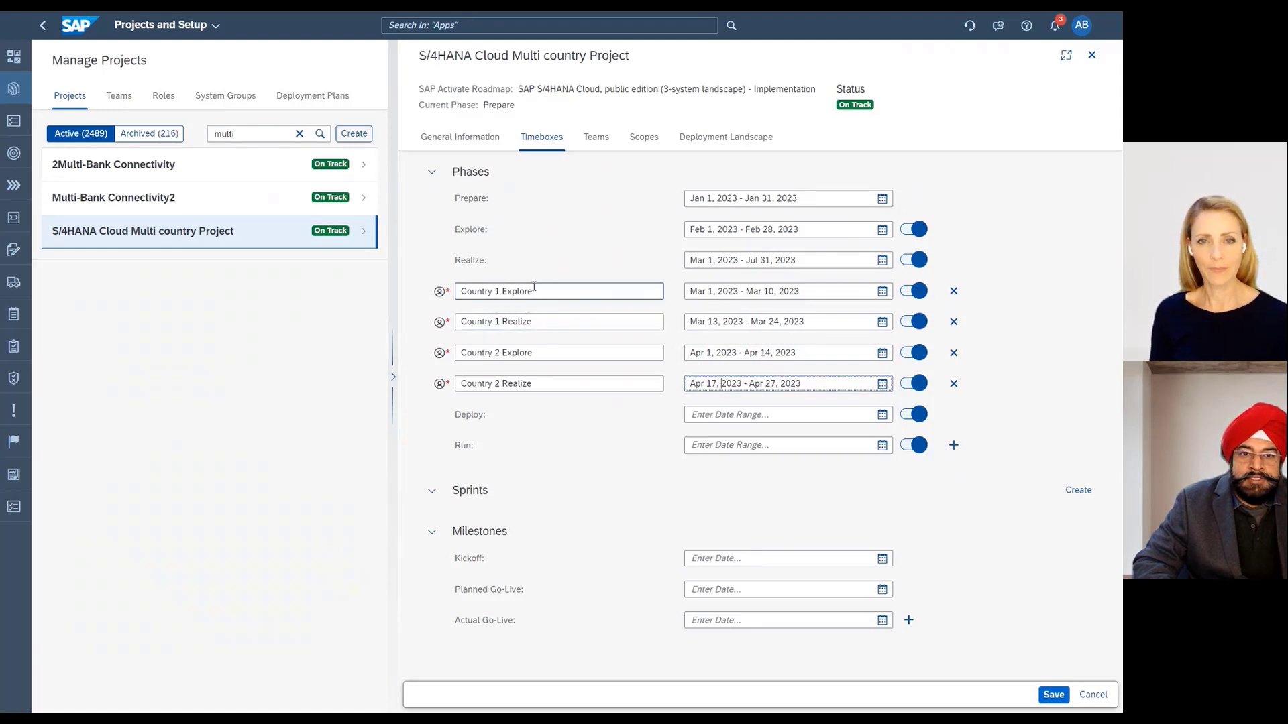
pyautogui.click(540, 322)
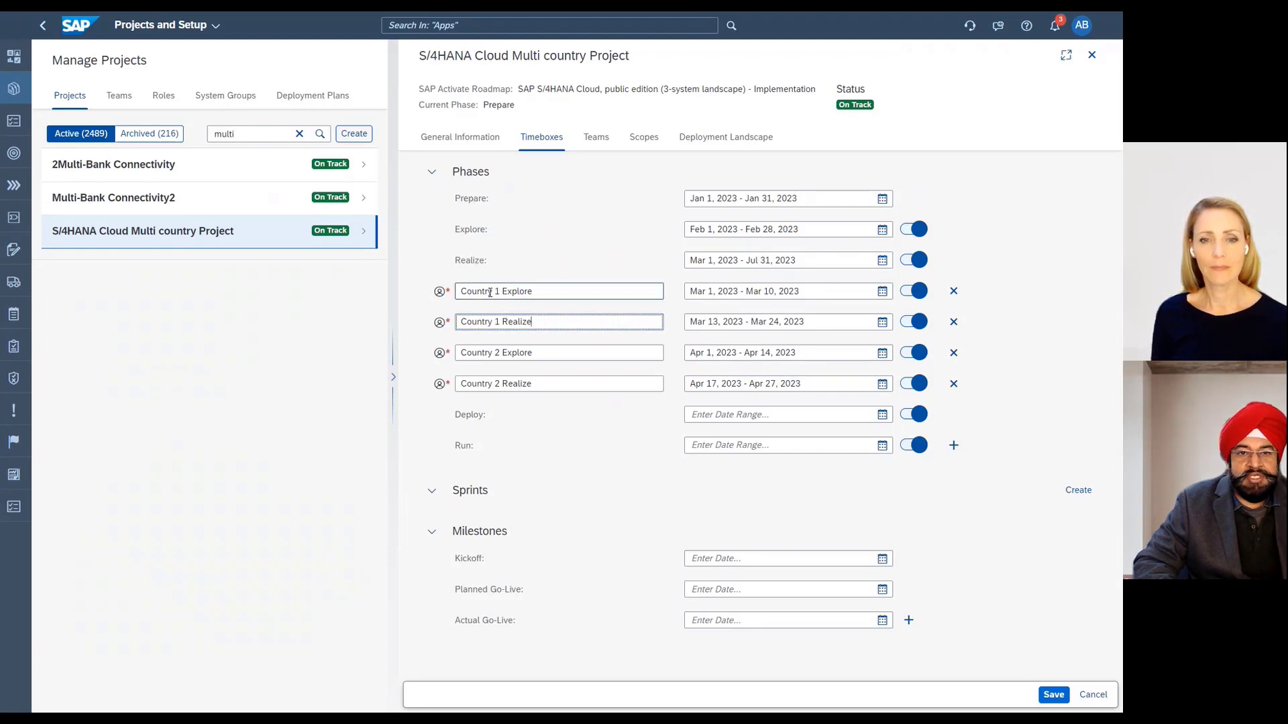
pyautogui.click(542, 440)
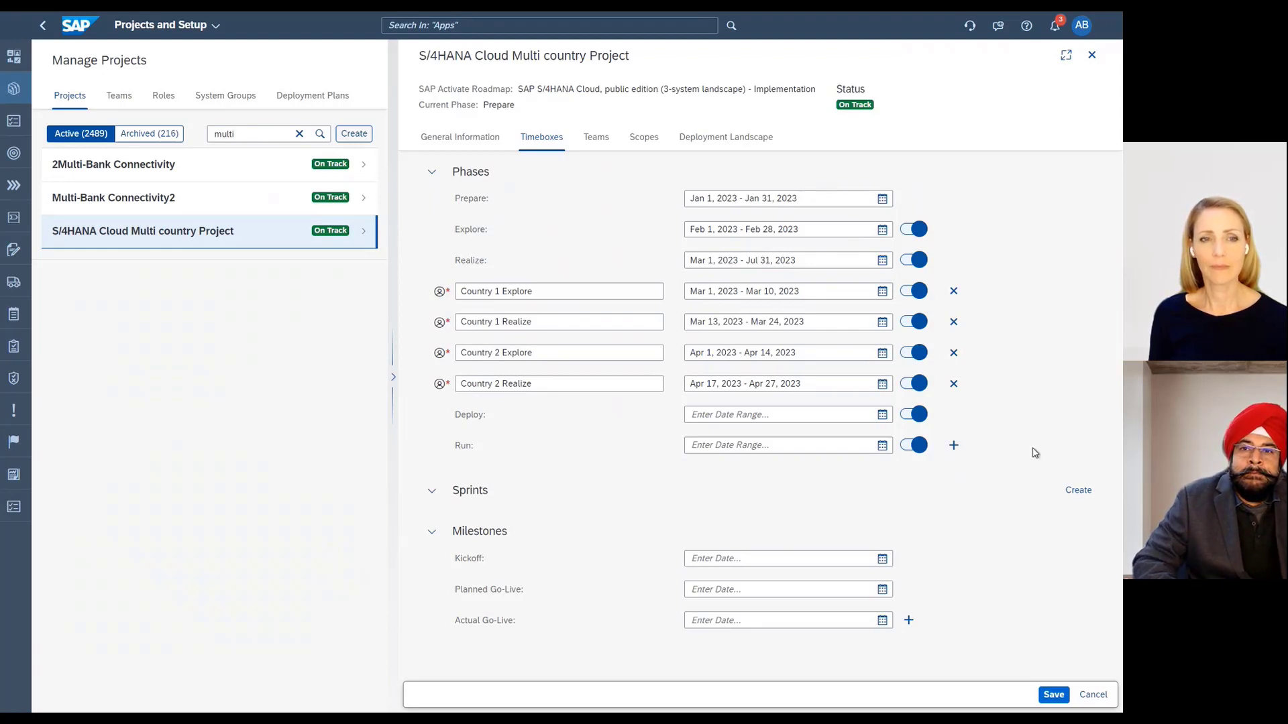
# Step: Check the deployment plan selected in the multi-country project's deployment landscape and save the project
pyautogui.click(745, 141)
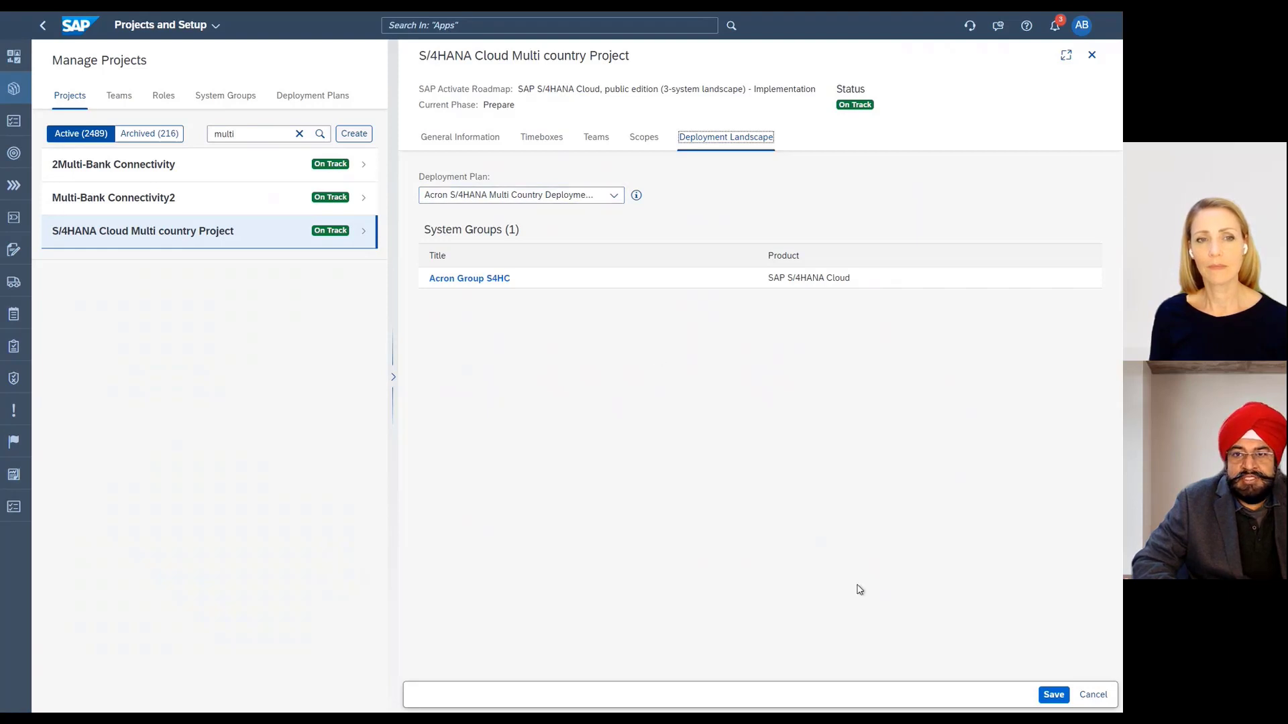
pyautogui.click(1054, 694)
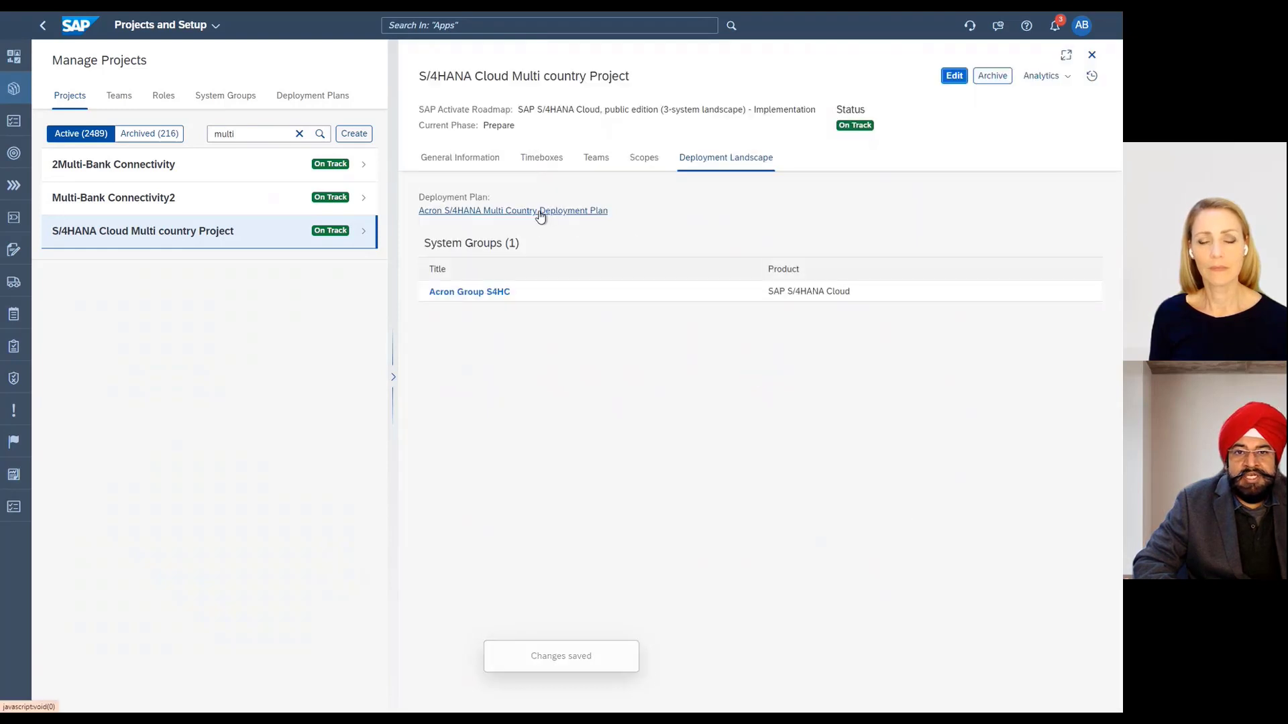
# Step: Open the Acron S/4HANA Multi Country Deployment Plan and examine its Country 1 and Country 2 releases
pyautogui.click(543, 212)
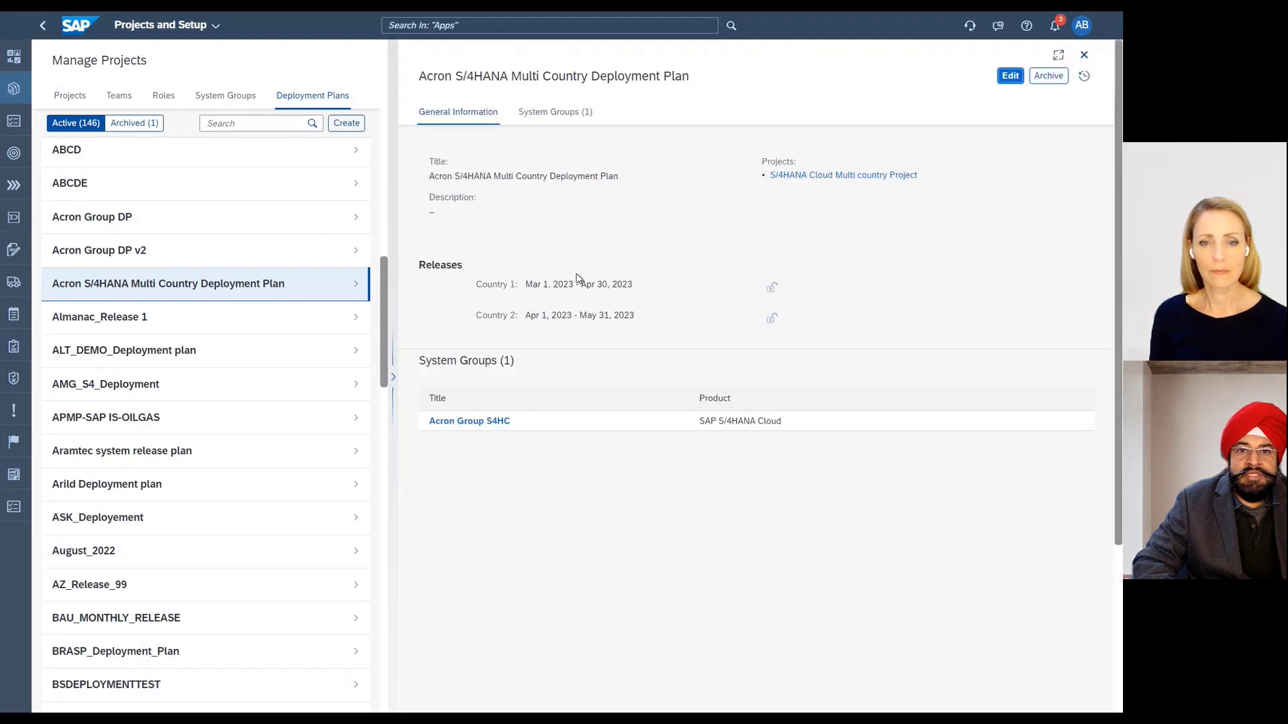
pyautogui.moveTo(638, 289); pyautogui.dragTo(478, 289)
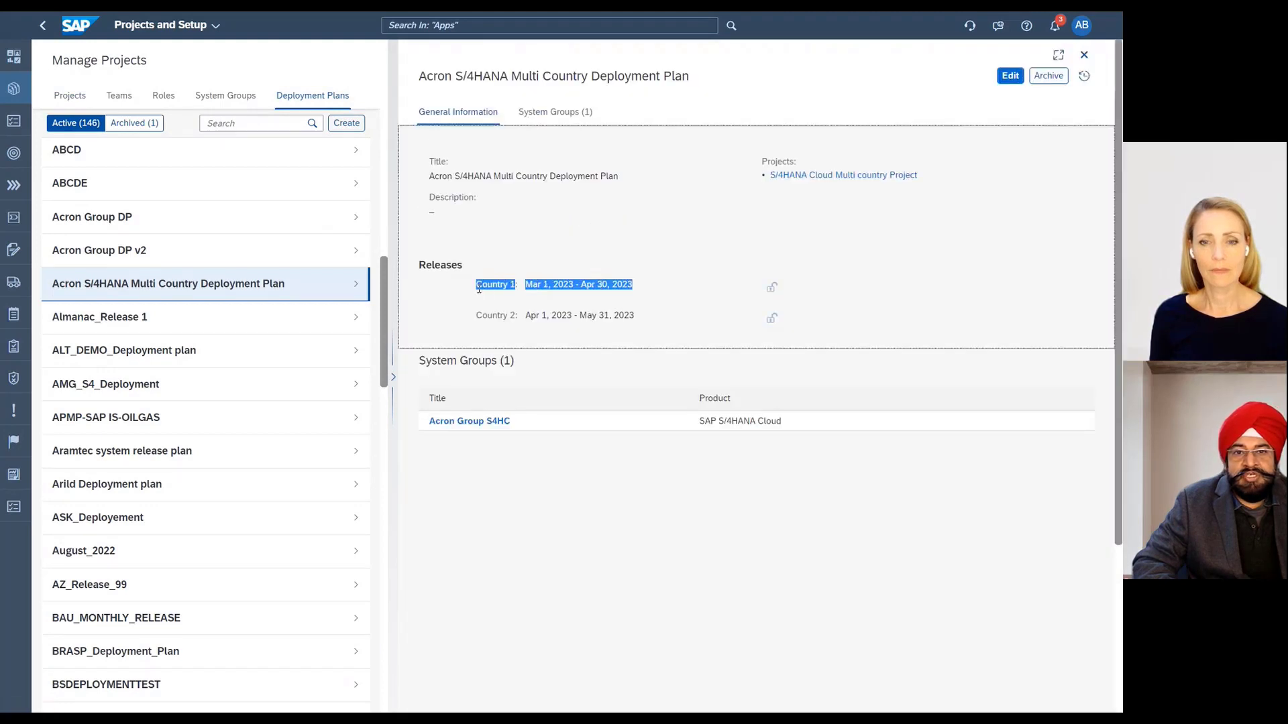
pyautogui.click(634, 320)
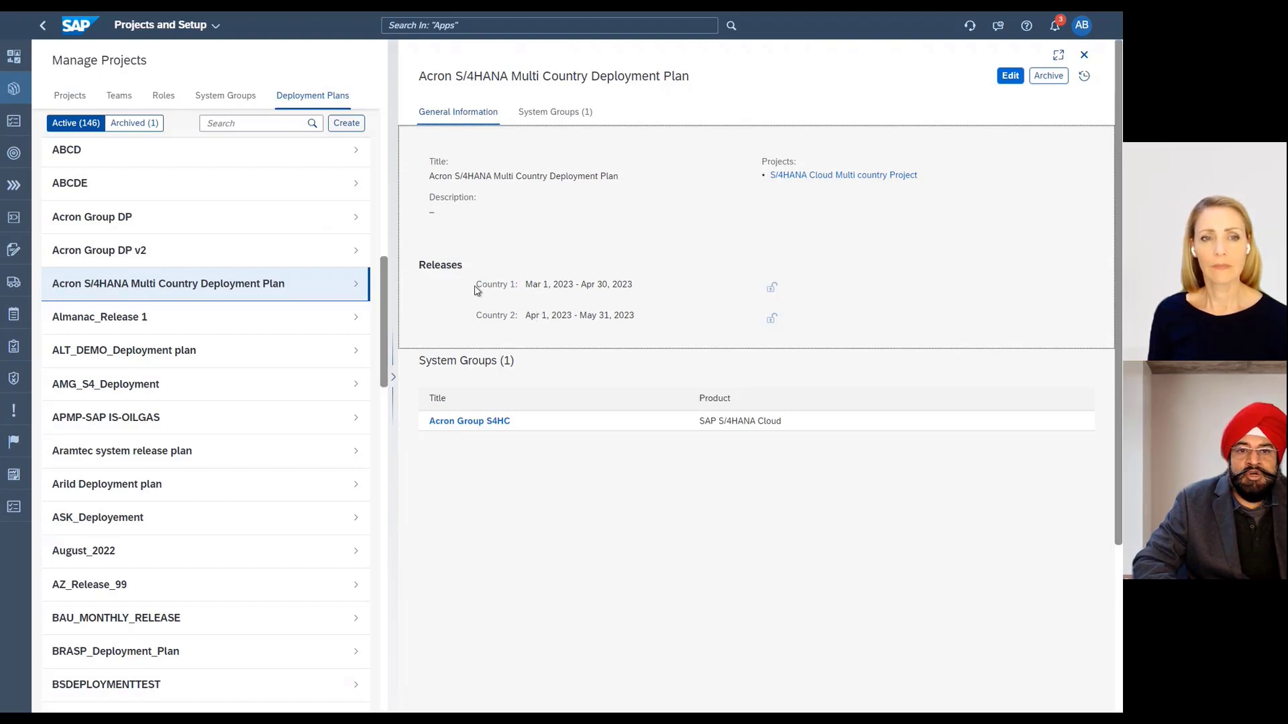
pyautogui.moveTo(475, 288); pyautogui.dragTo(639, 291)
pyautogui.click(660, 319)
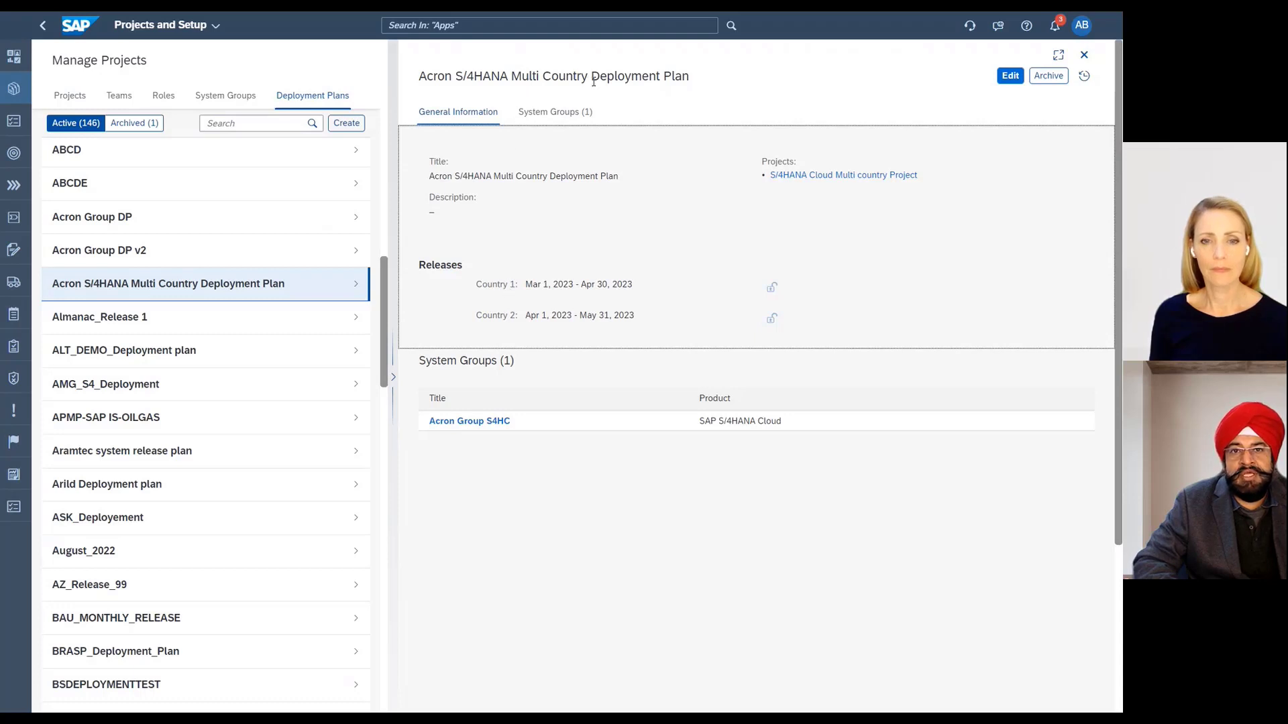
# Step: Return from the deployment plan to the S/4HANA Cloud Multi country Project and review its timeboxes
pyautogui.click(840, 176)
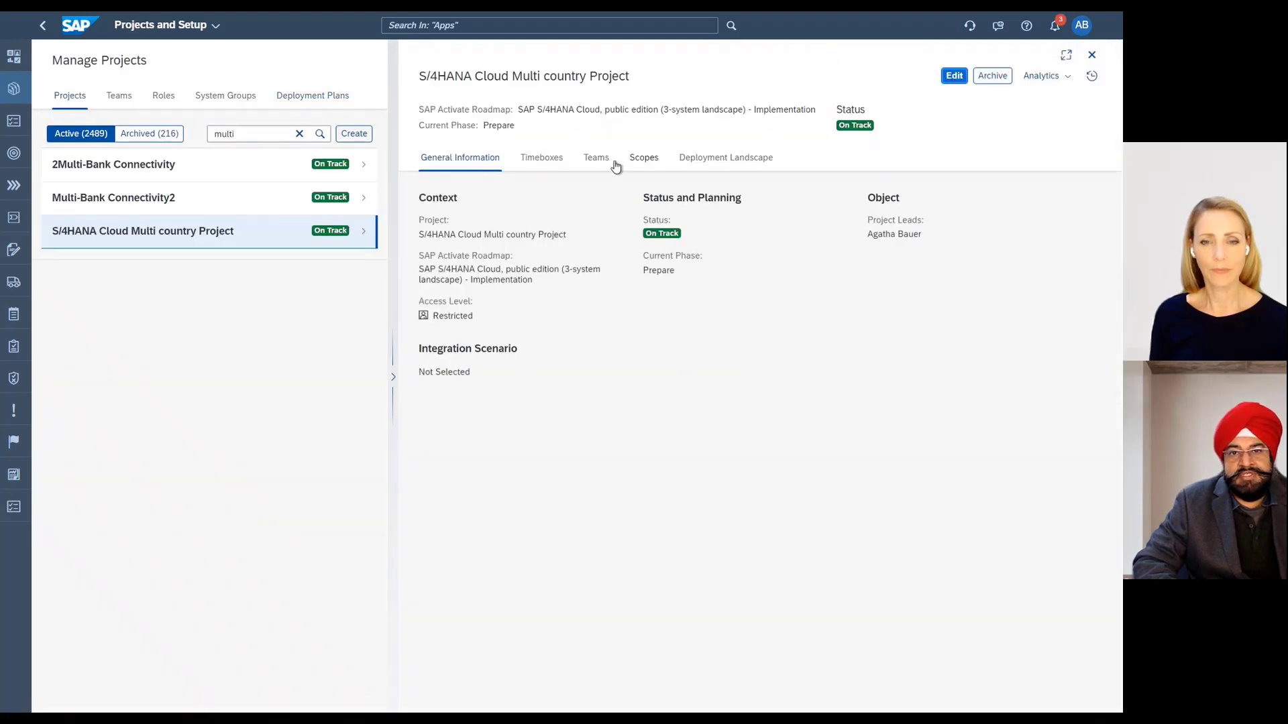
pyautogui.click(546, 162)
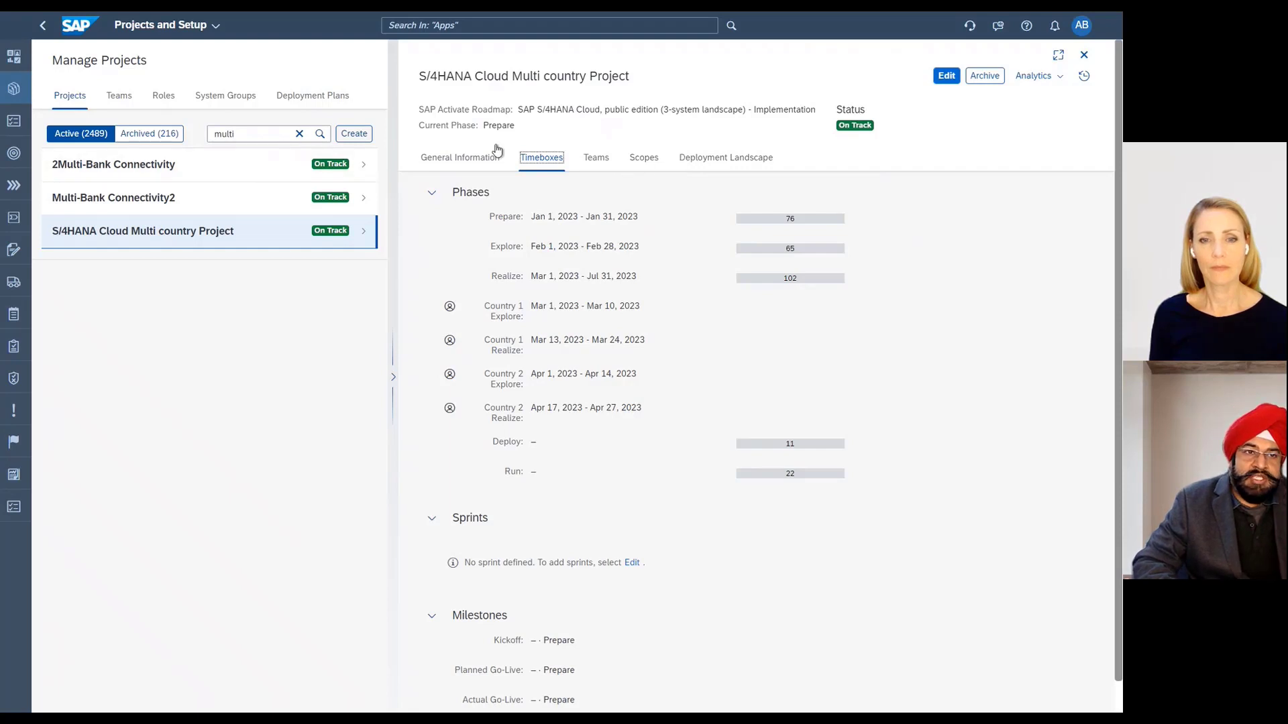
# Step: Go to Features and open the release choices for the multi-country project's new feature
pyautogui.click(16, 287)
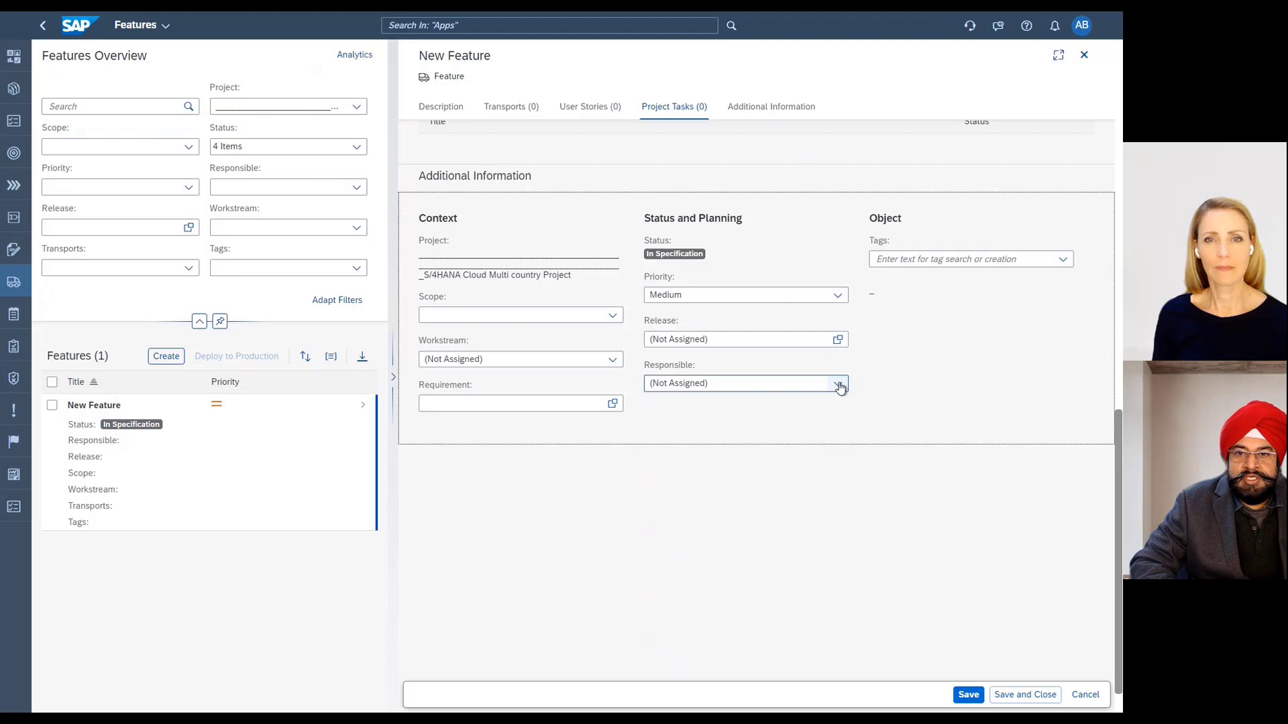
pyautogui.click(839, 341)
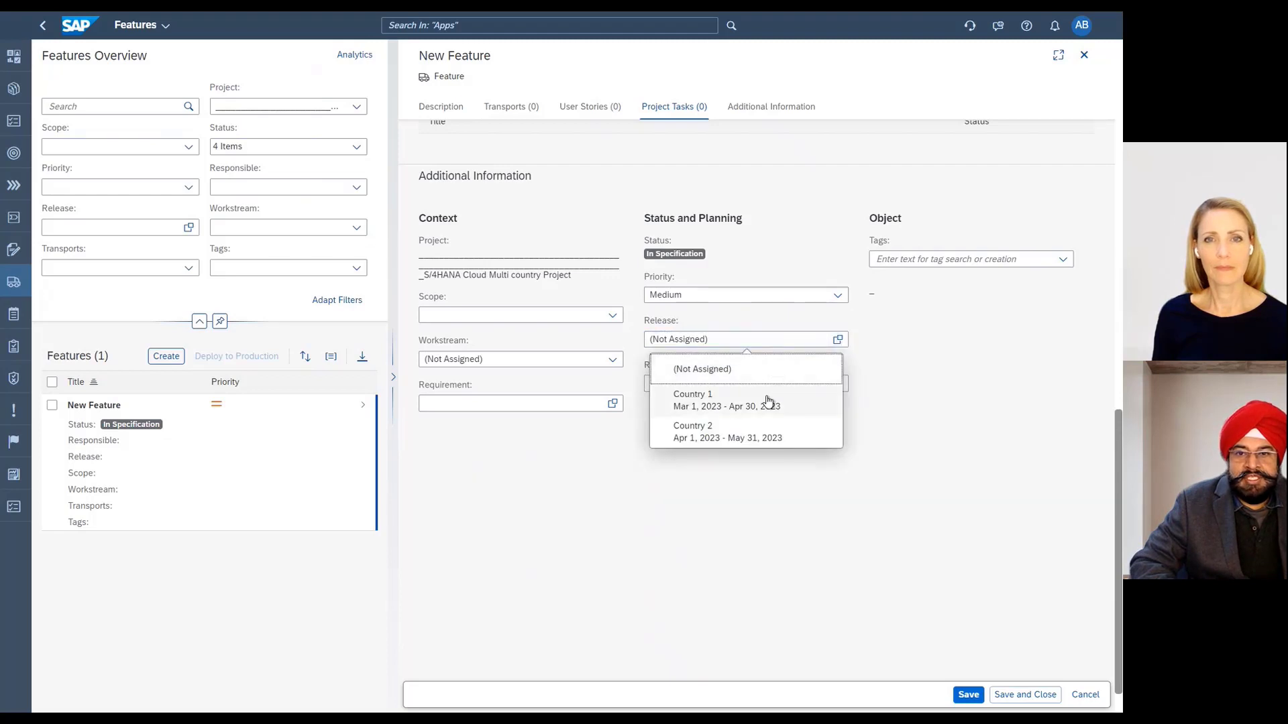